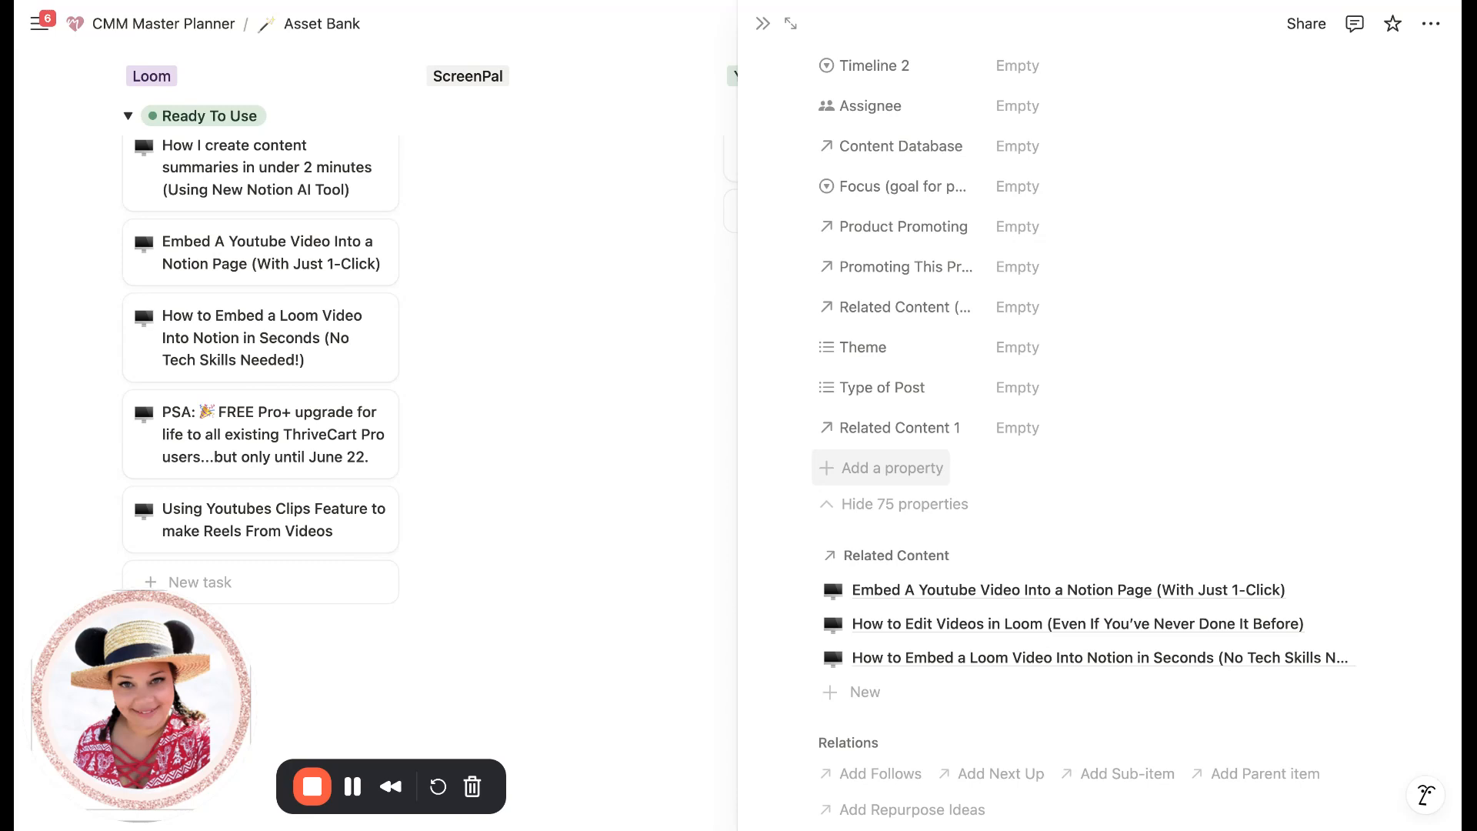
- Add a new property of type Button to the open Asset Bank page
left_click(881, 468)
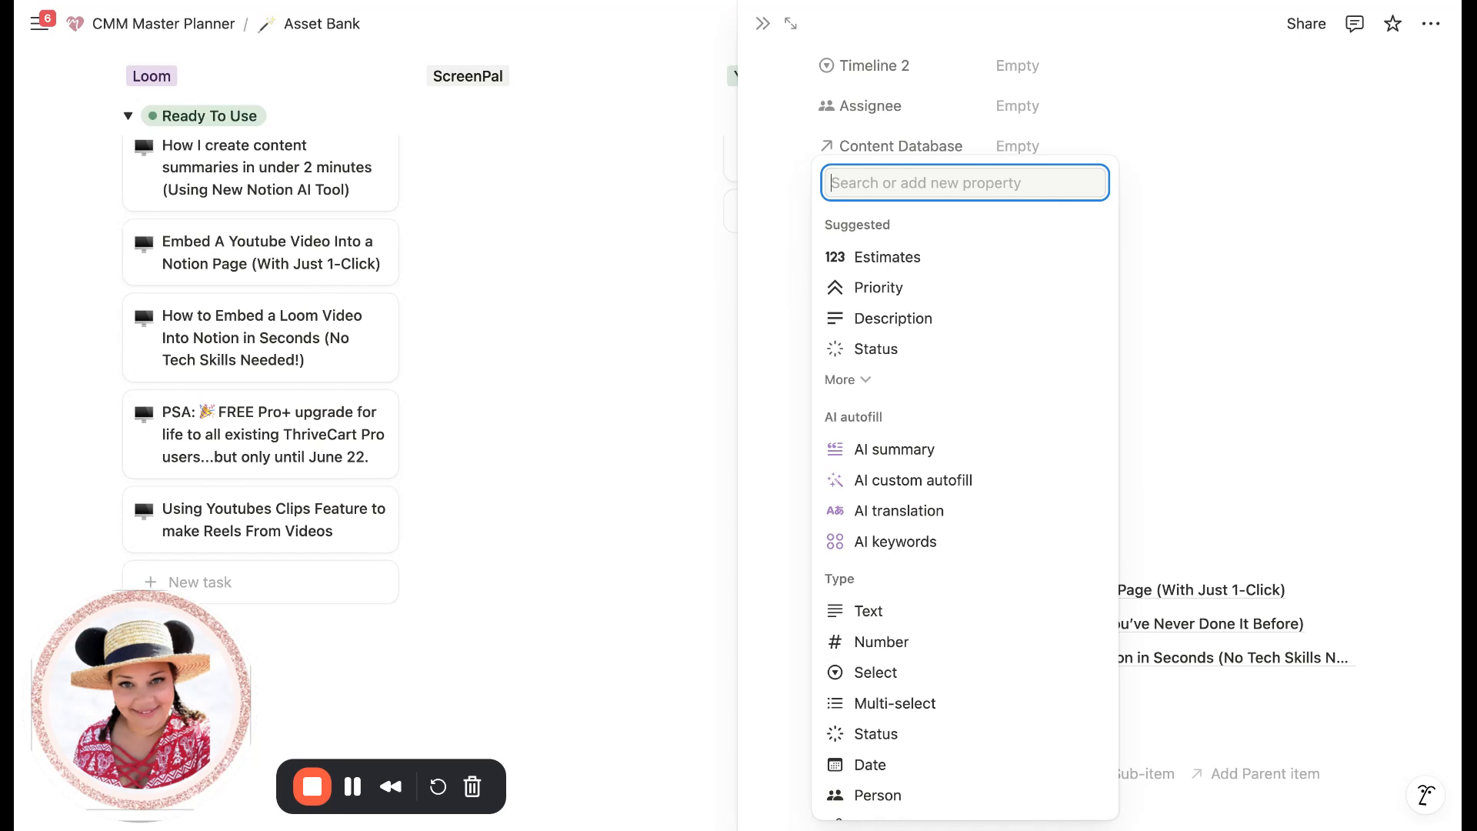
left_click(778, 440)
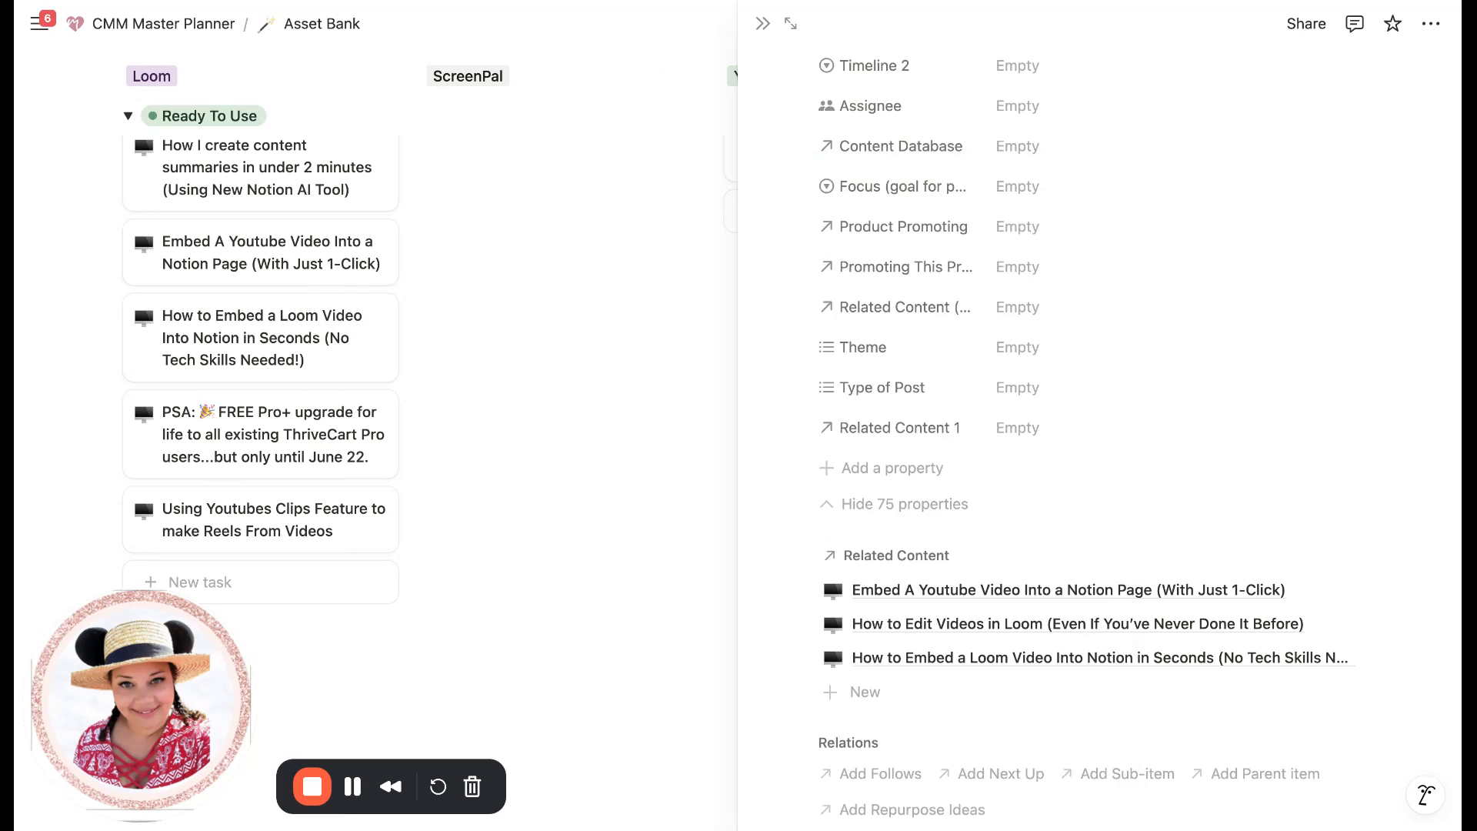
left_click(923, 468)
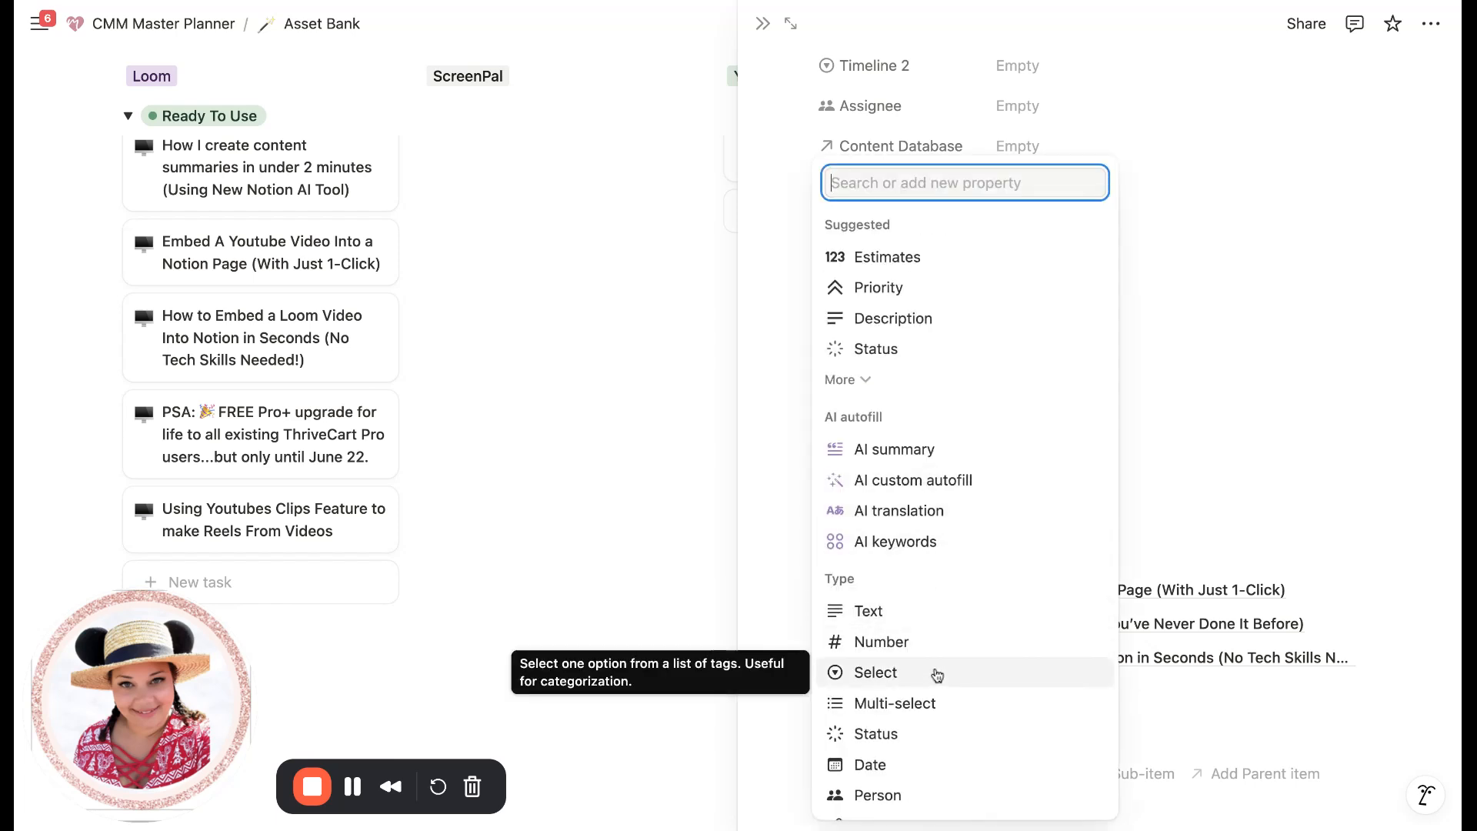
scroll(938, 684, "down", 7)
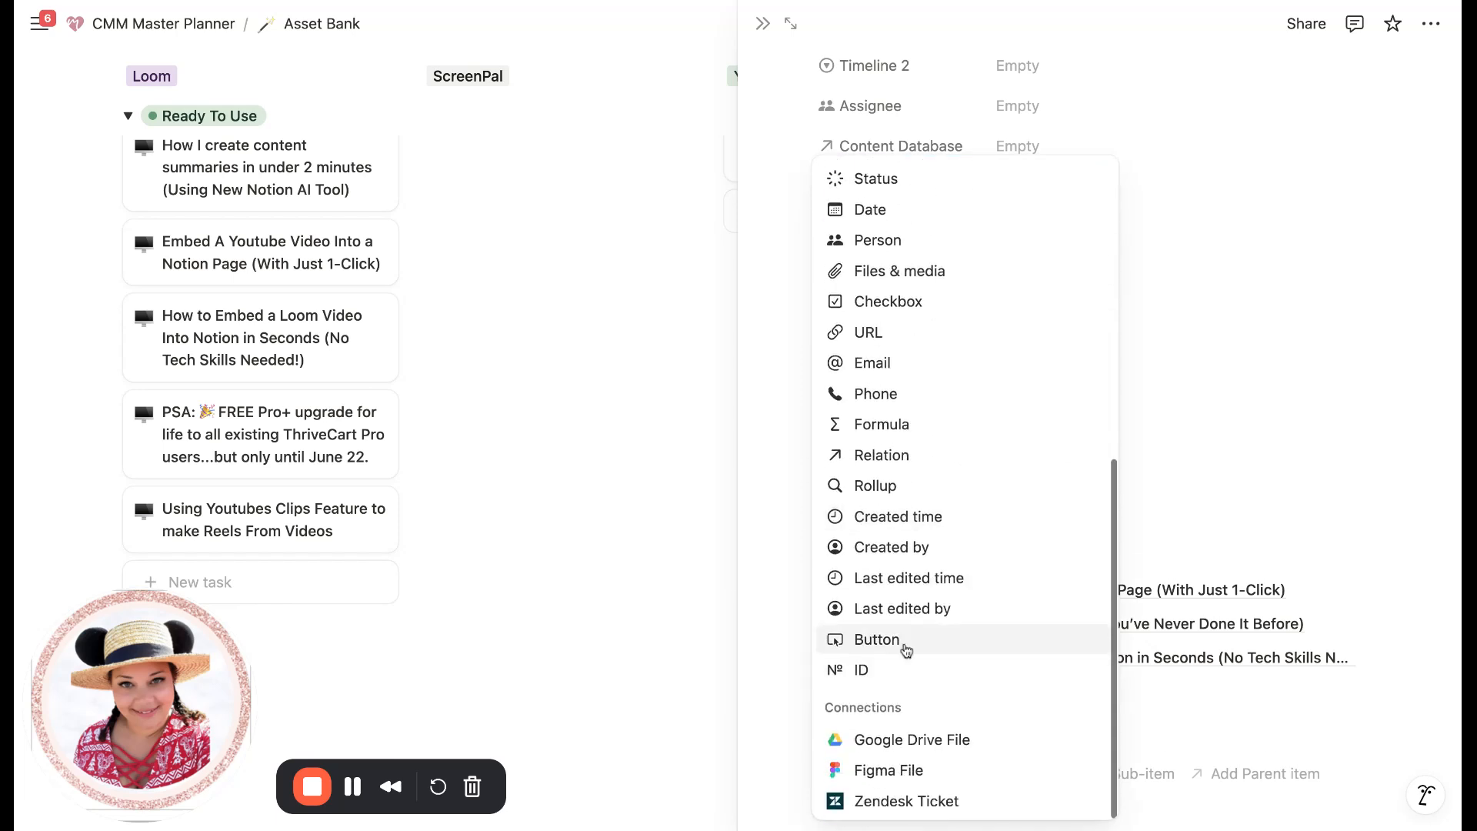
left_click(889, 645)
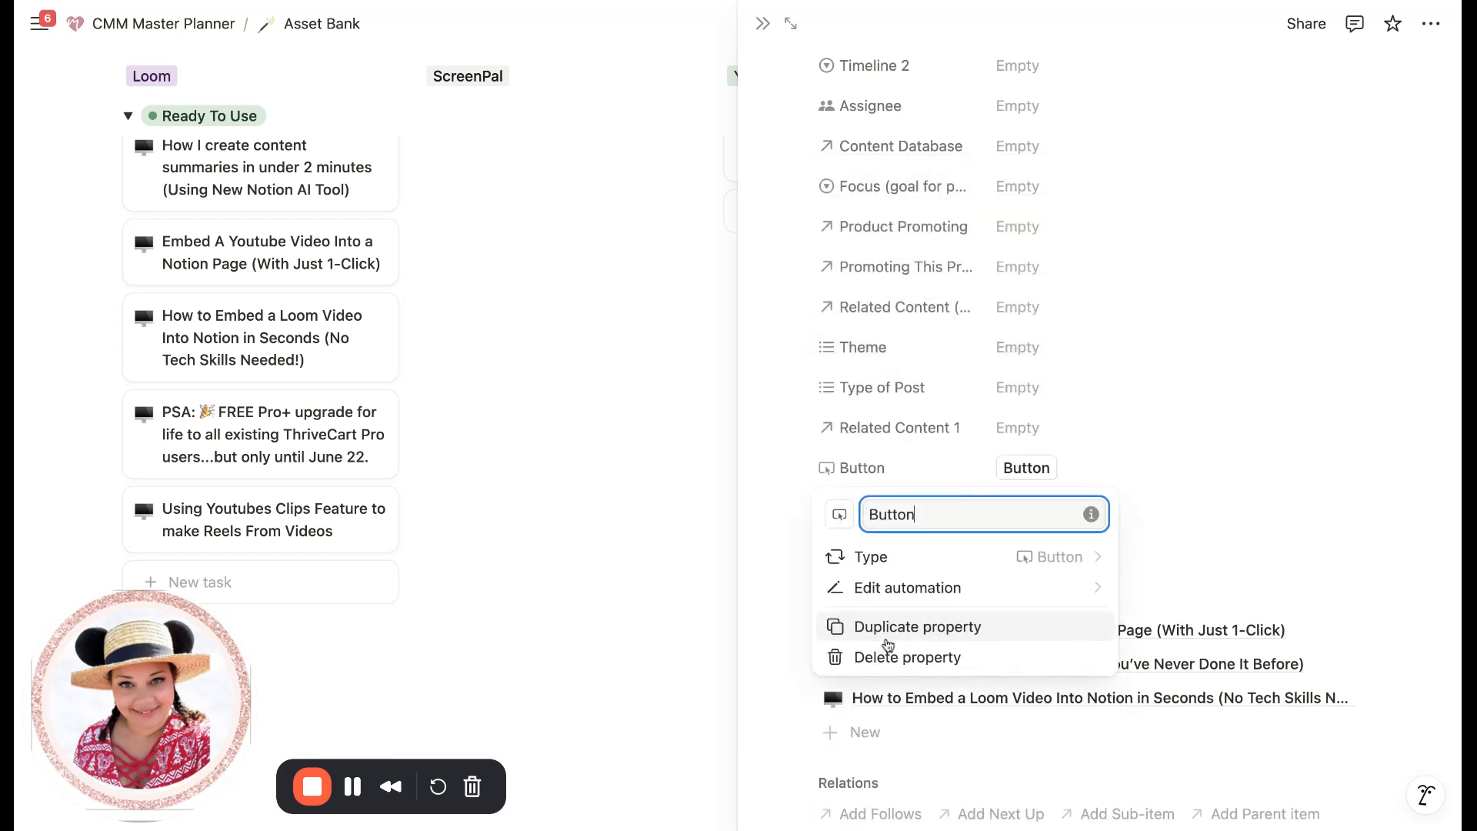
- Edit the button's automation and add an action that sets this page's "Is it Live Now?" property to Checked
left_click(929, 588)
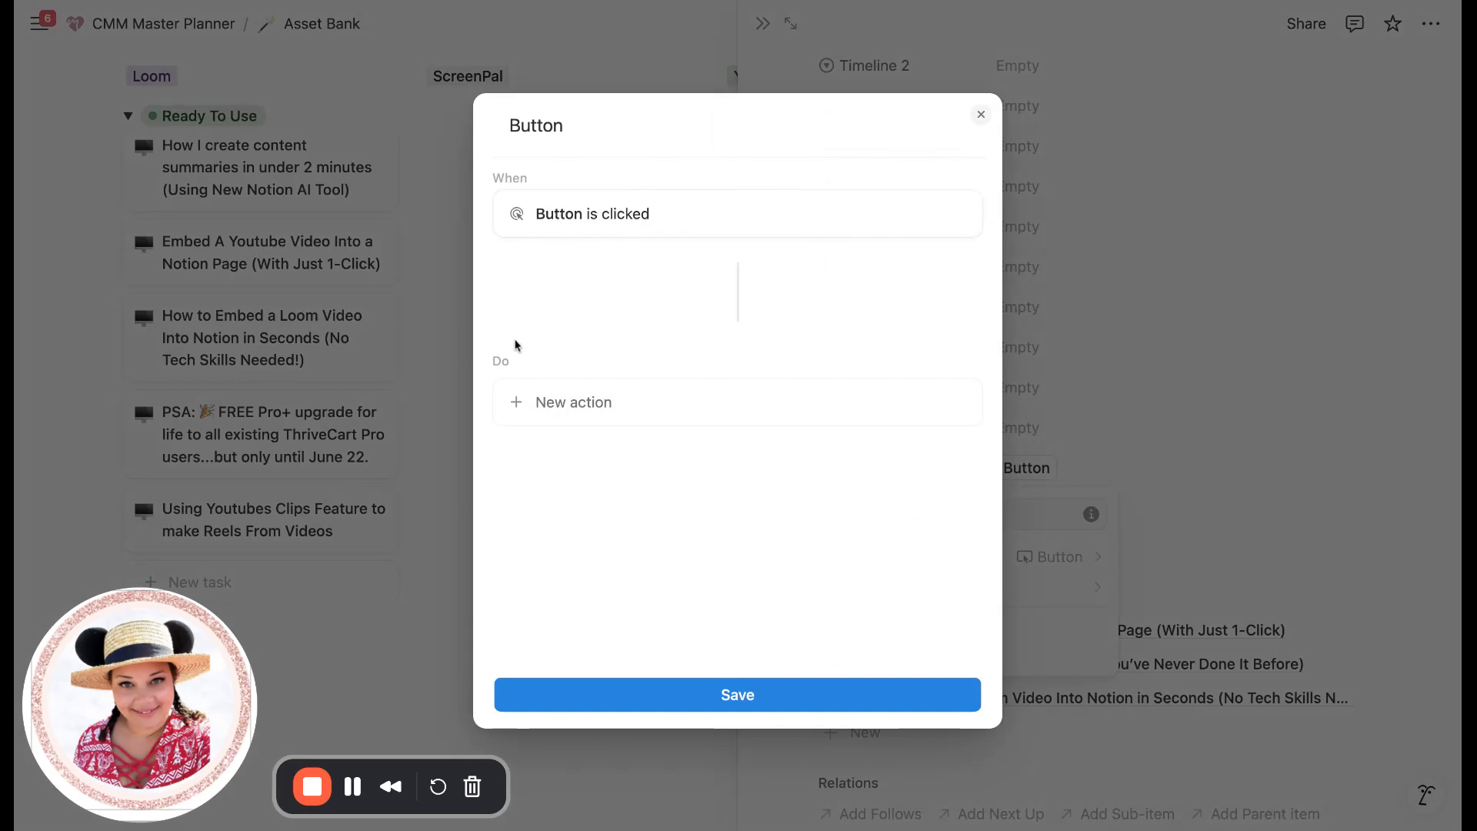
left_click(582, 413)
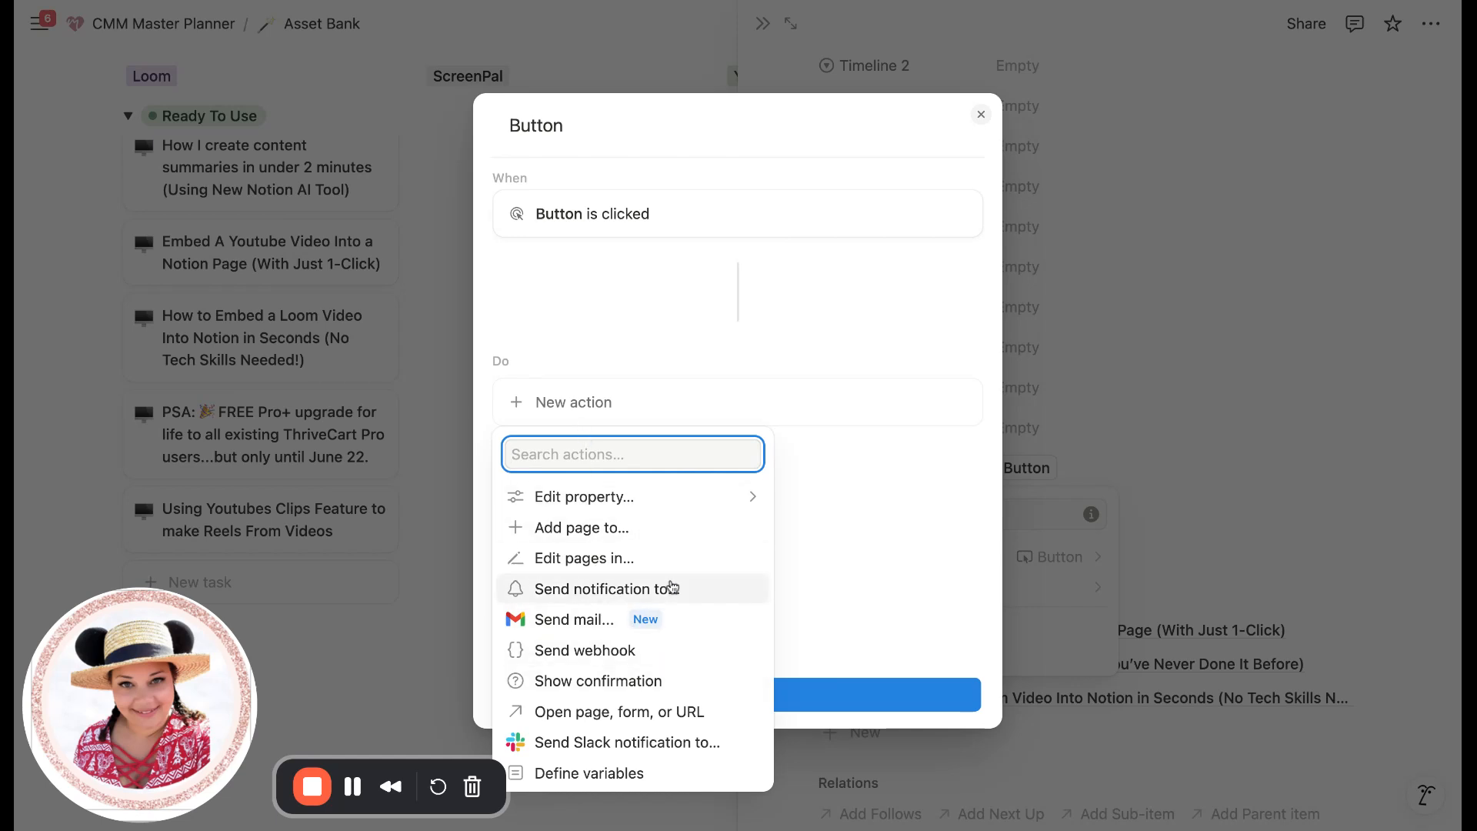
left_click(627, 504)
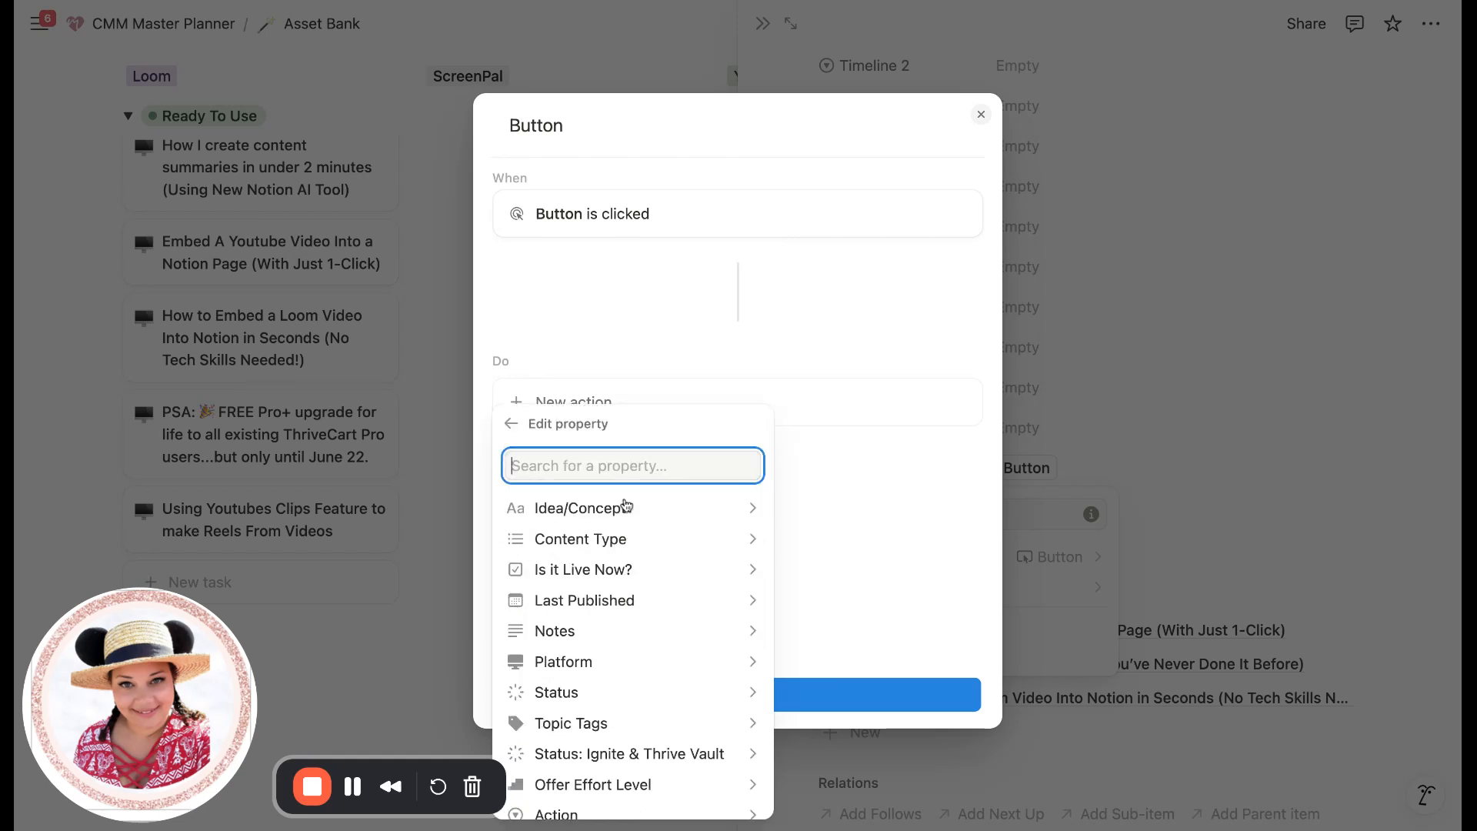
scroll(633, 539, "down", 1)
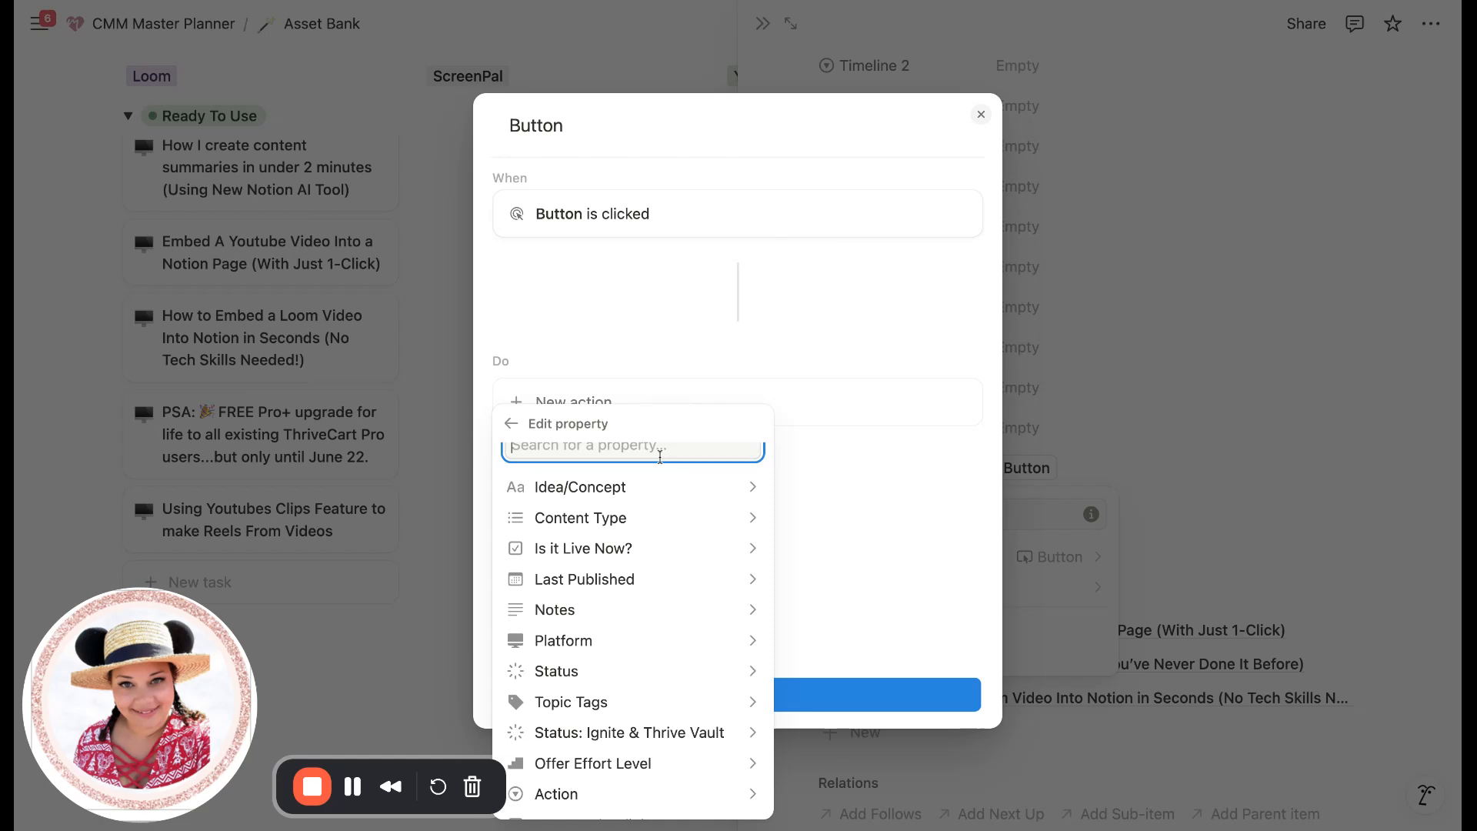
left_click(650, 550)
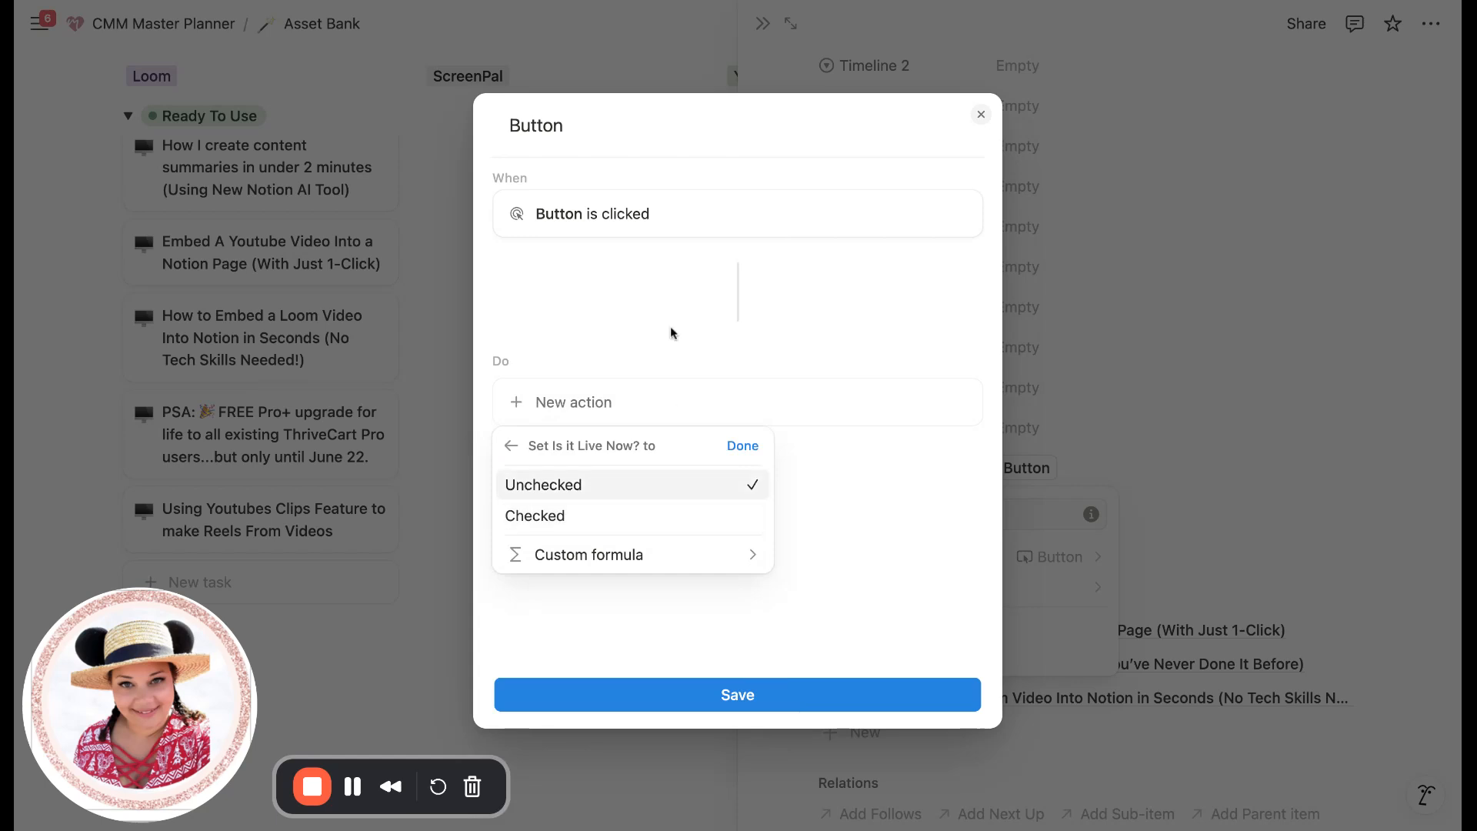
left_click(560, 517)
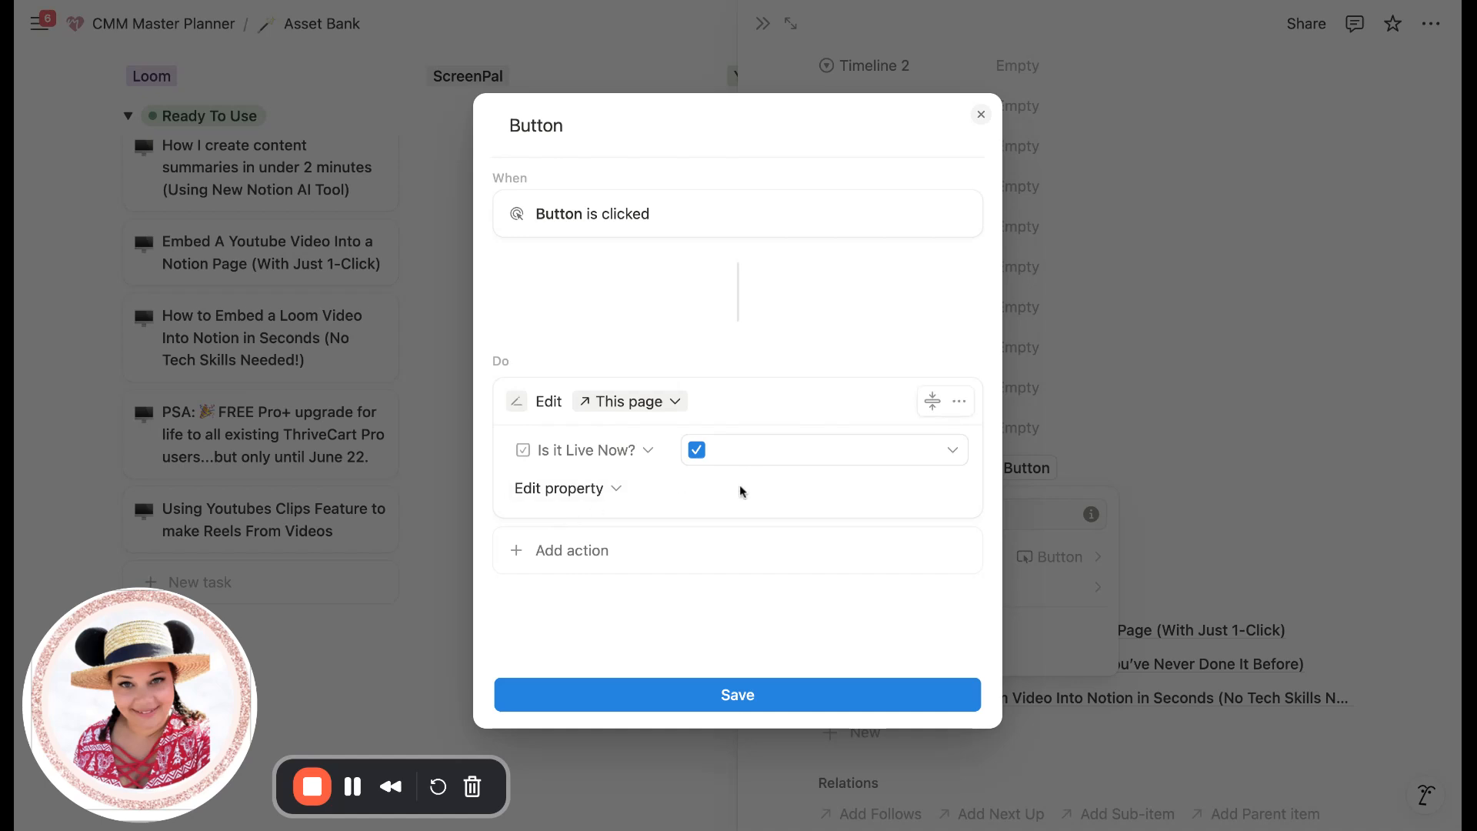
- Add a second action to the button's automation that sets this page's Status property to Published
left_click(584, 548)
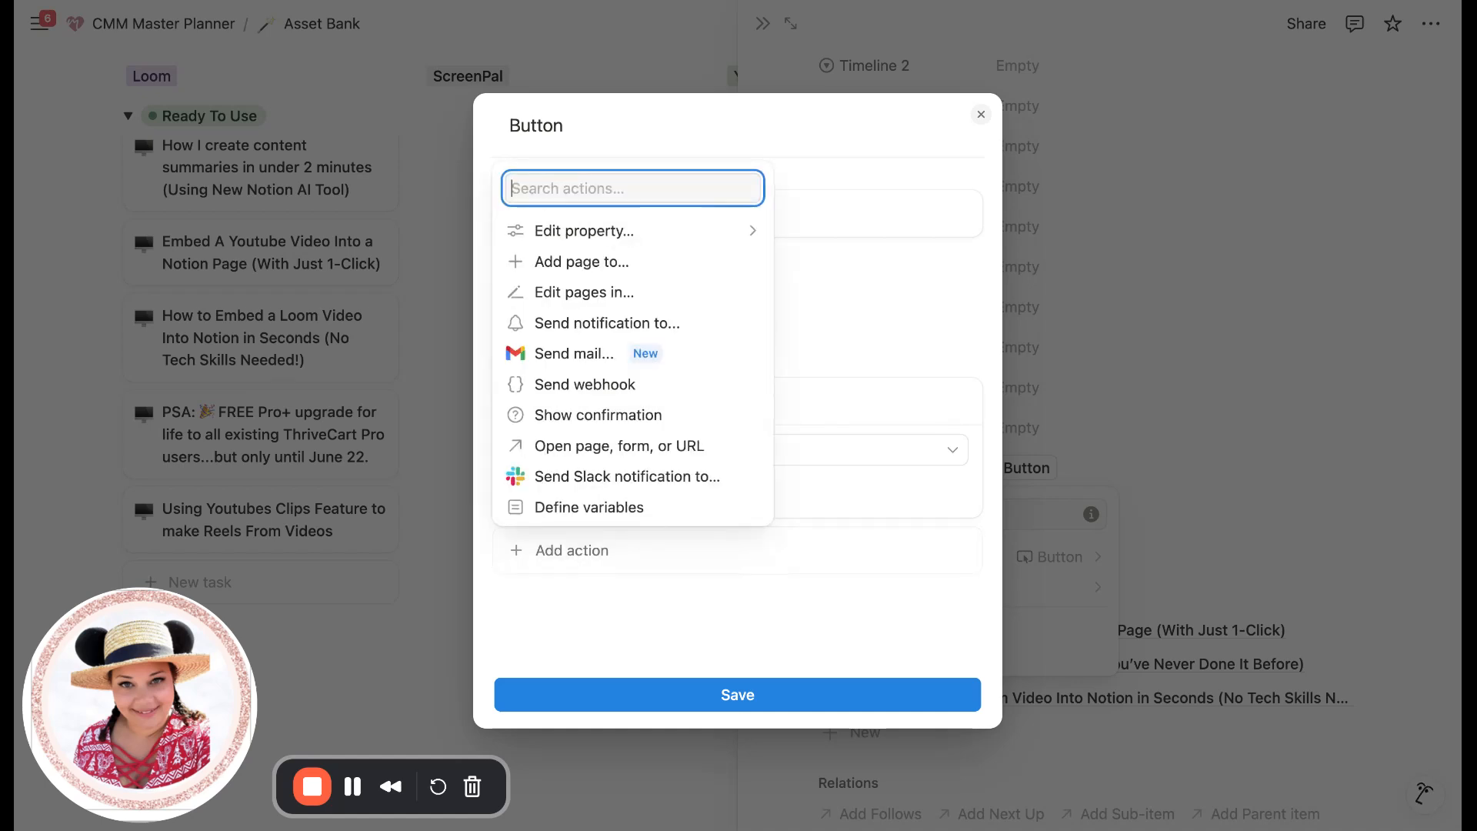
left_click(647, 235)
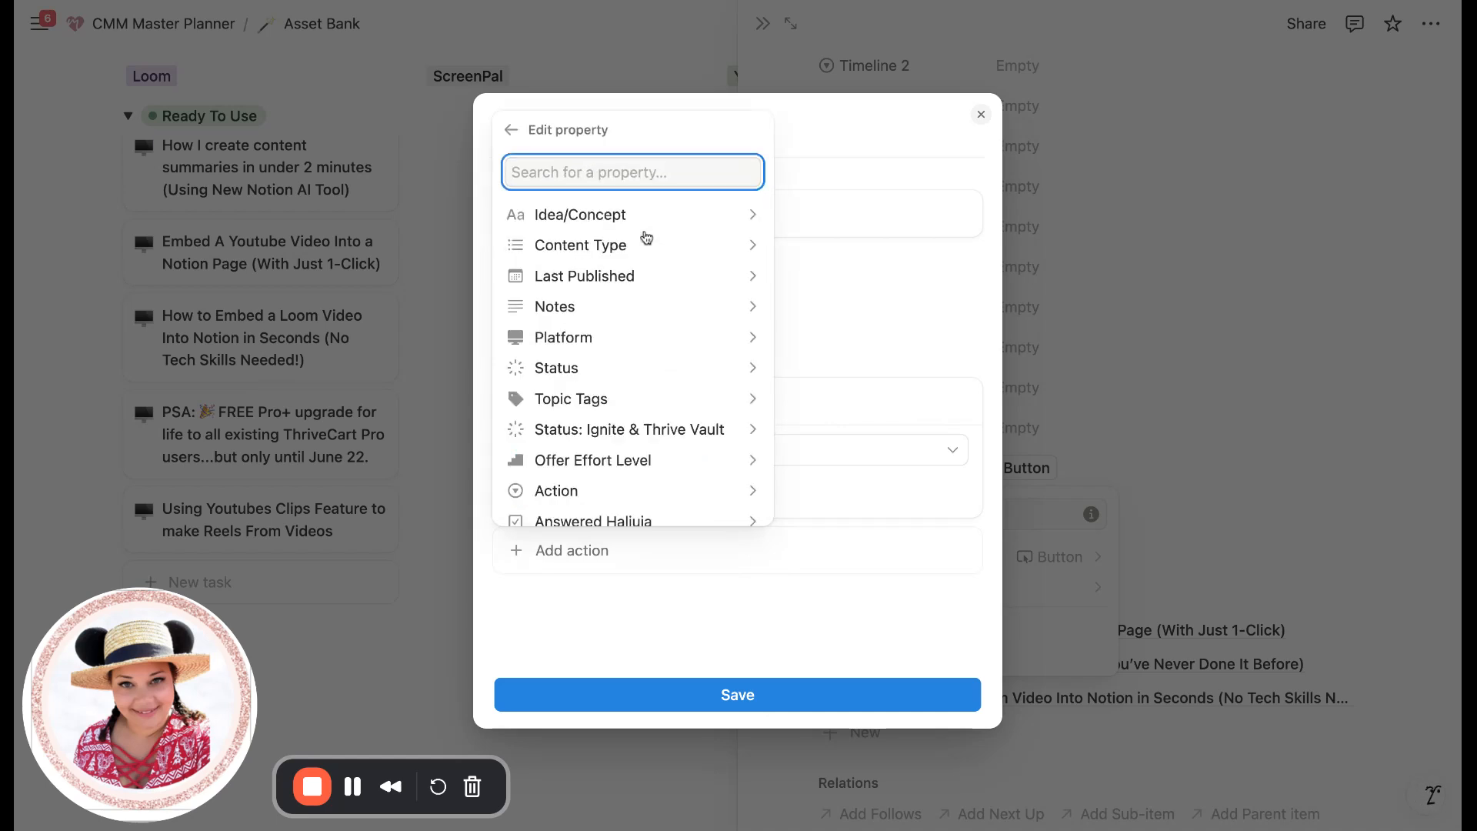
left_click(632, 376)
scroll(631, 377, "down", 2)
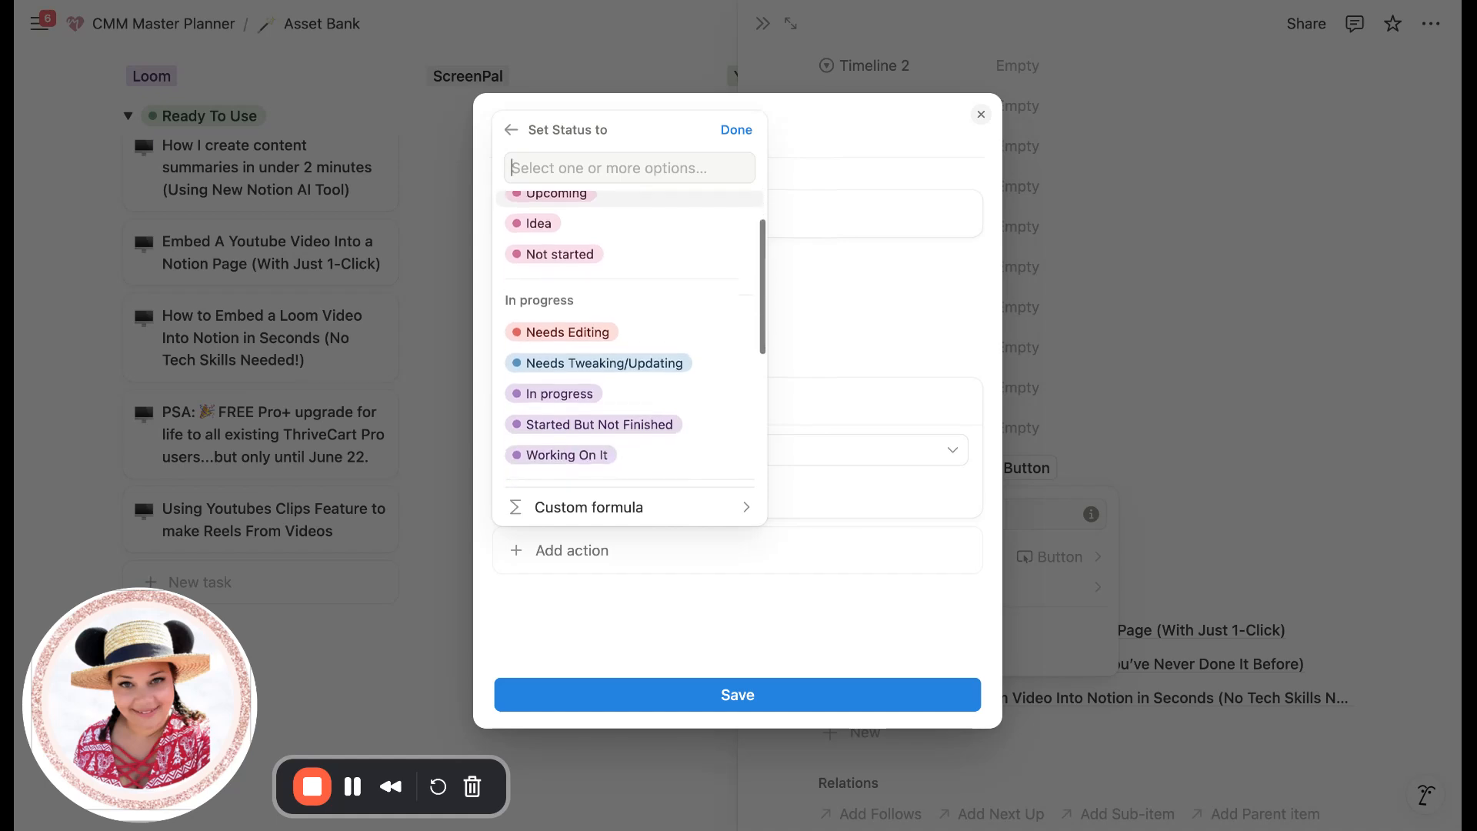
scroll(632, 377, "down", 5)
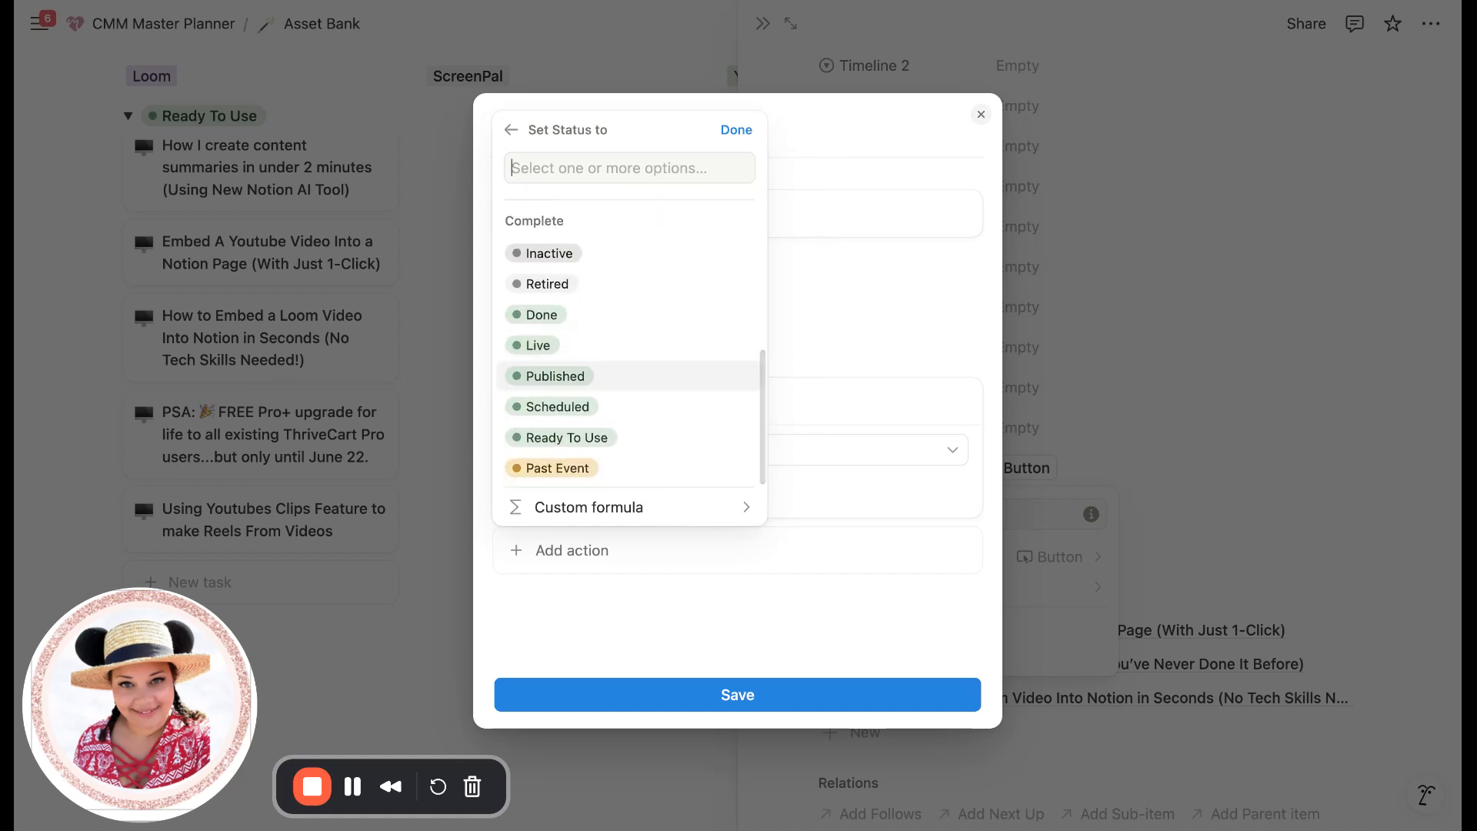
left_click(573, 379)
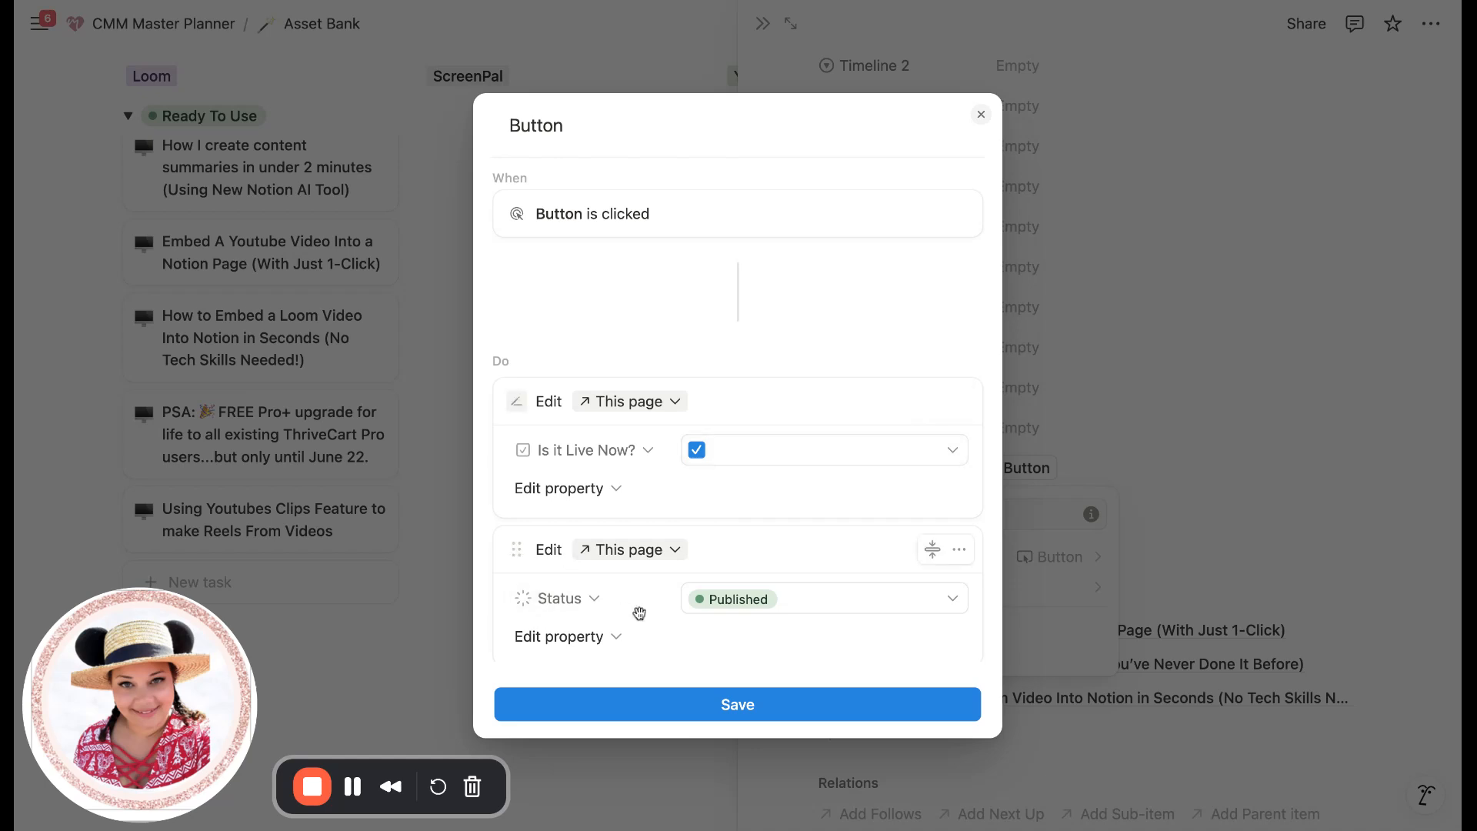
- Add a third action to the button's automation that sets this page's Done property to Checked
scroll(710, 636, "down", 2)
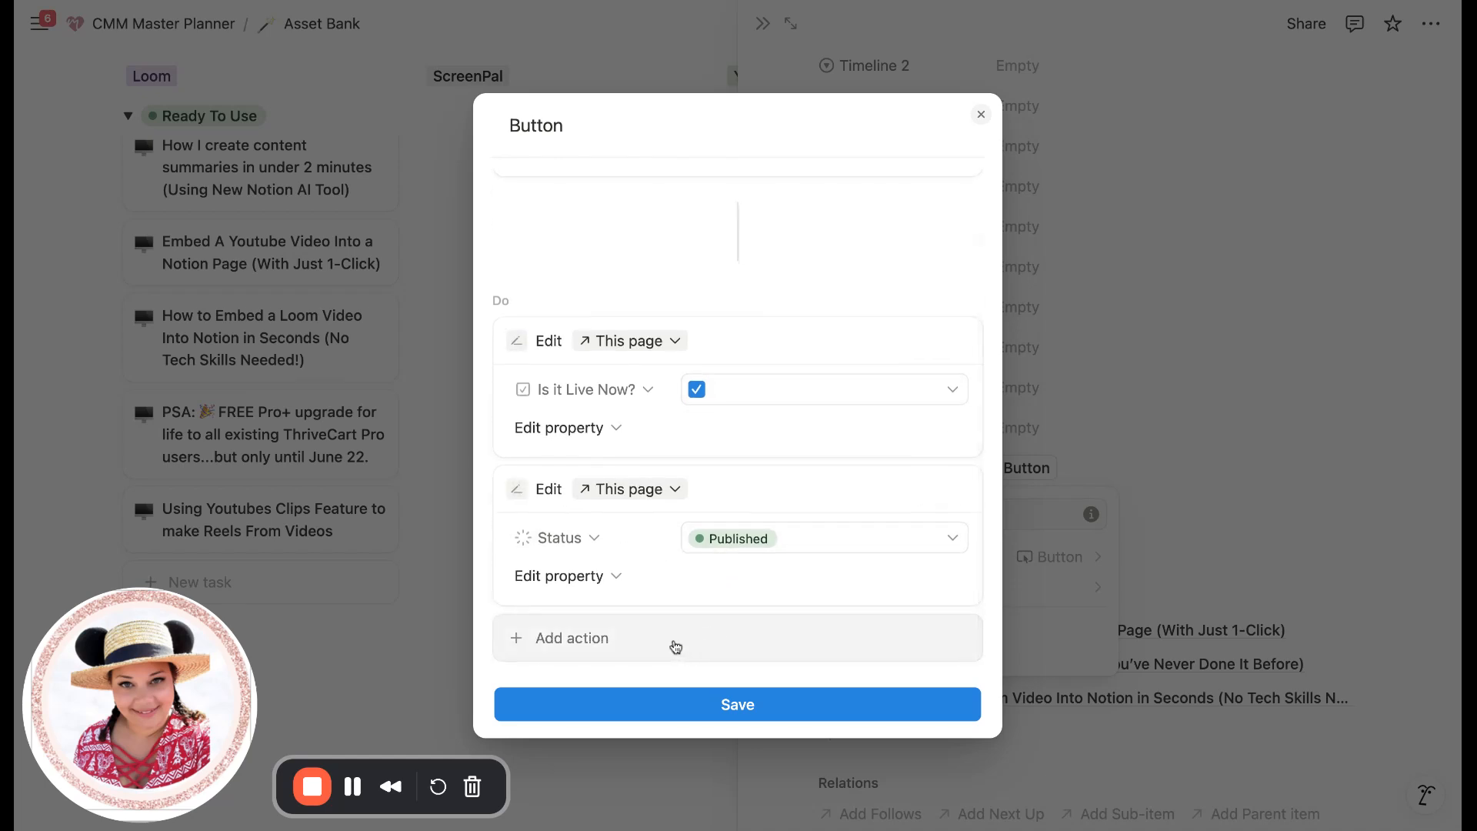
left_click(673, 642)
left_click(638, 319)
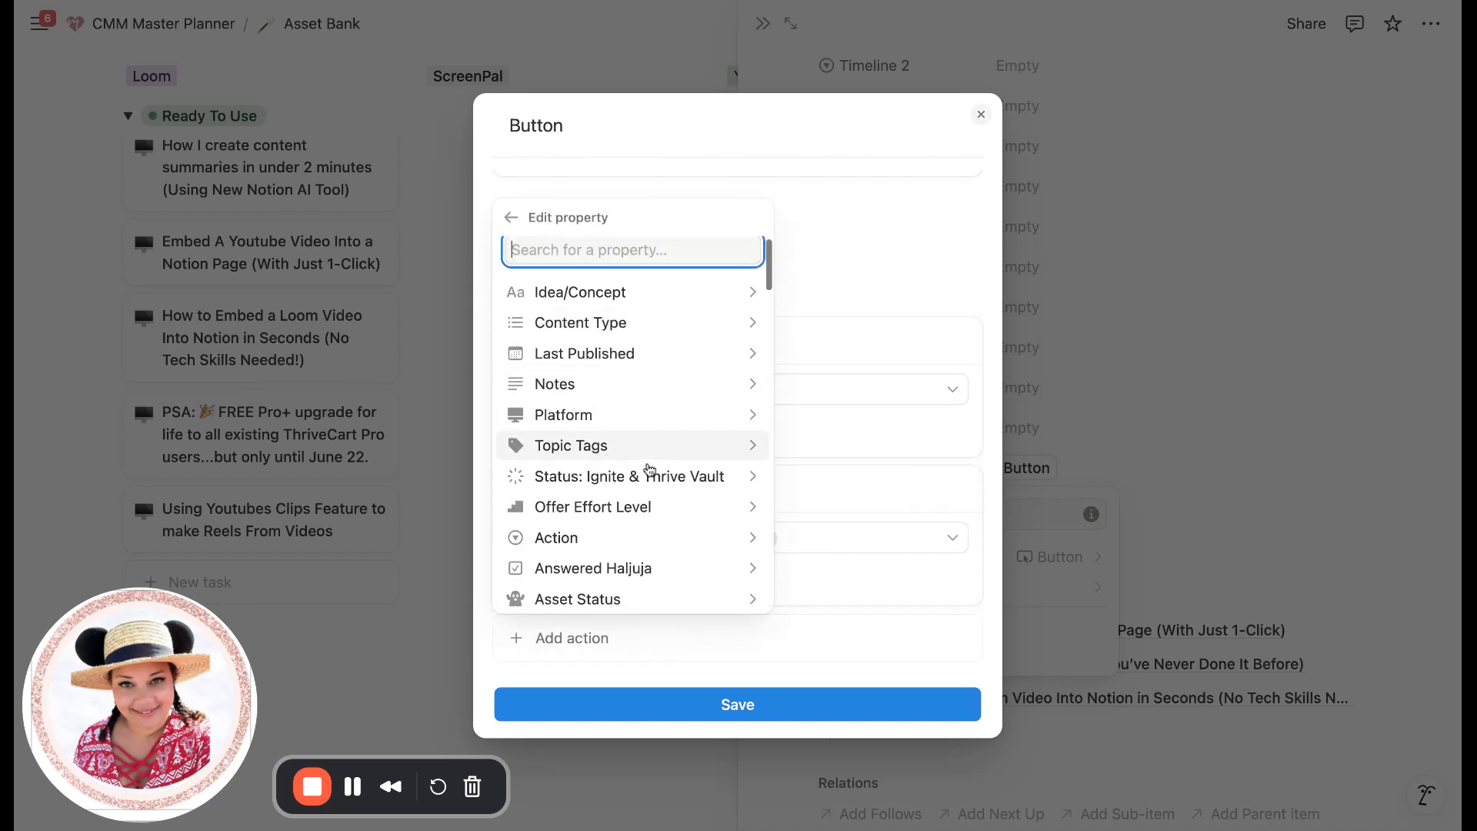
scroll(650, 462, "down", 2)
scroll(650, 469, "down", 3)
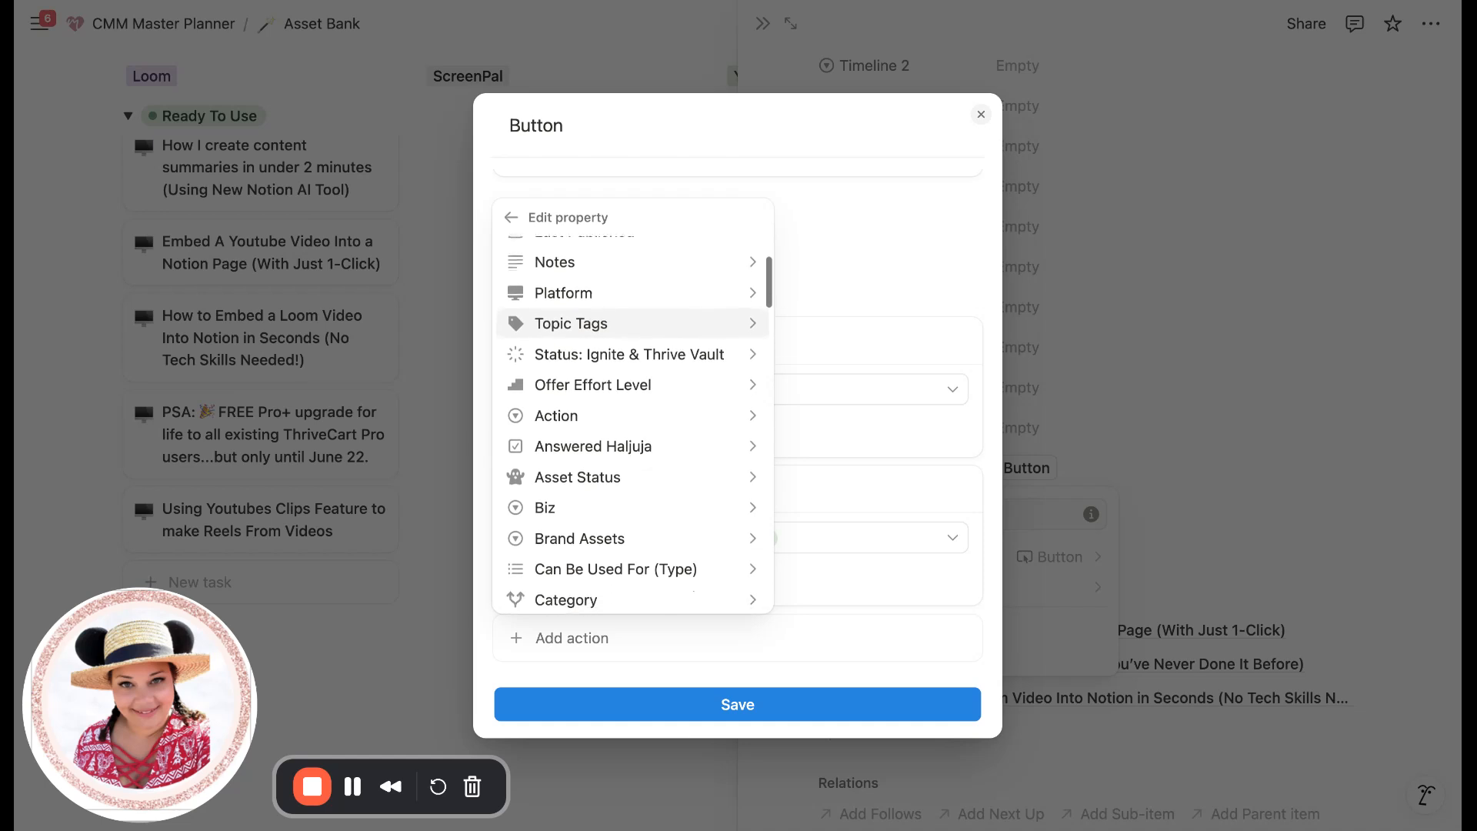
scroll(638, 431, "down", 5)
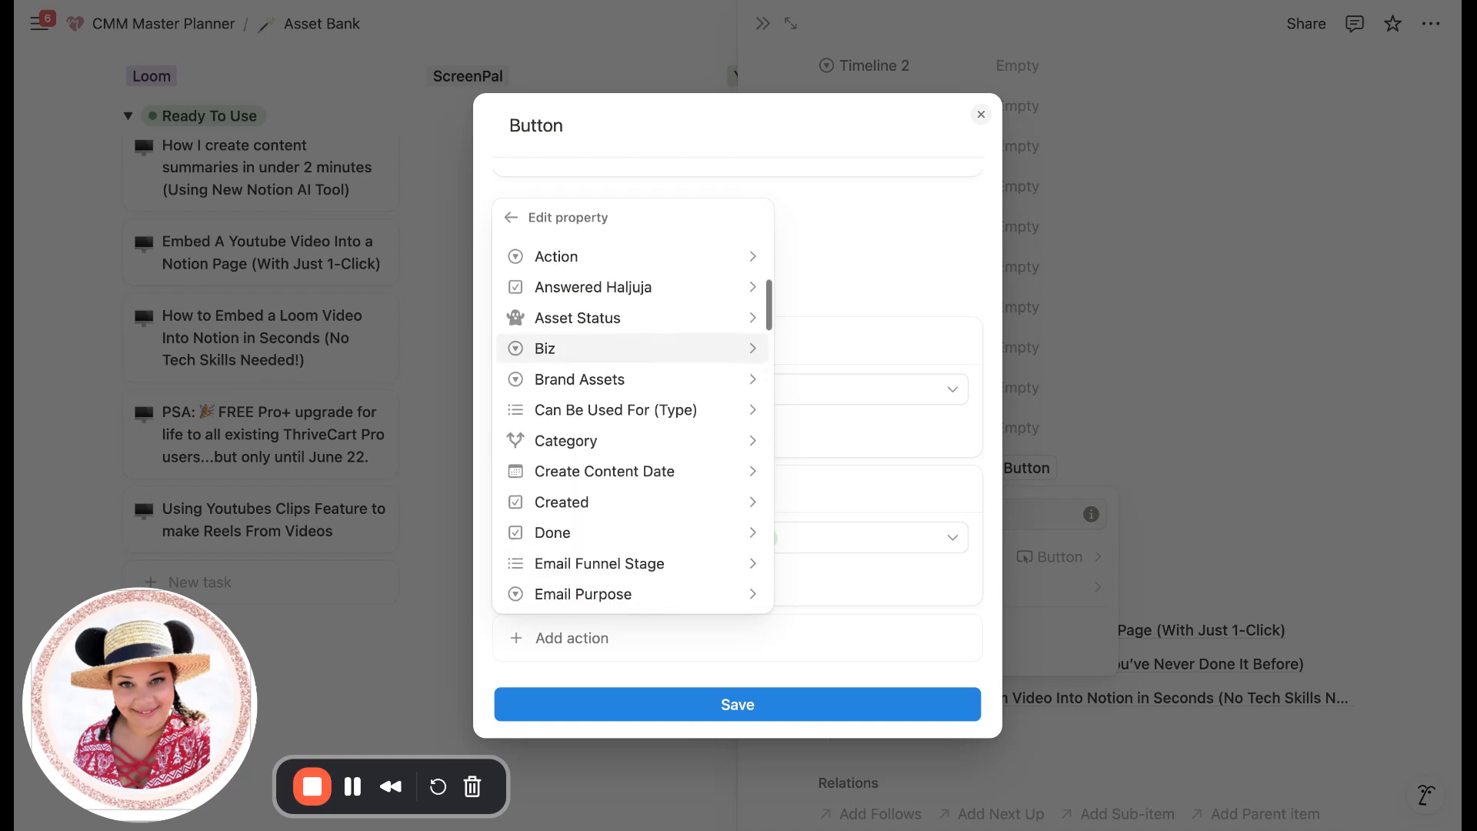
scroll(634, 431, "down", 1)
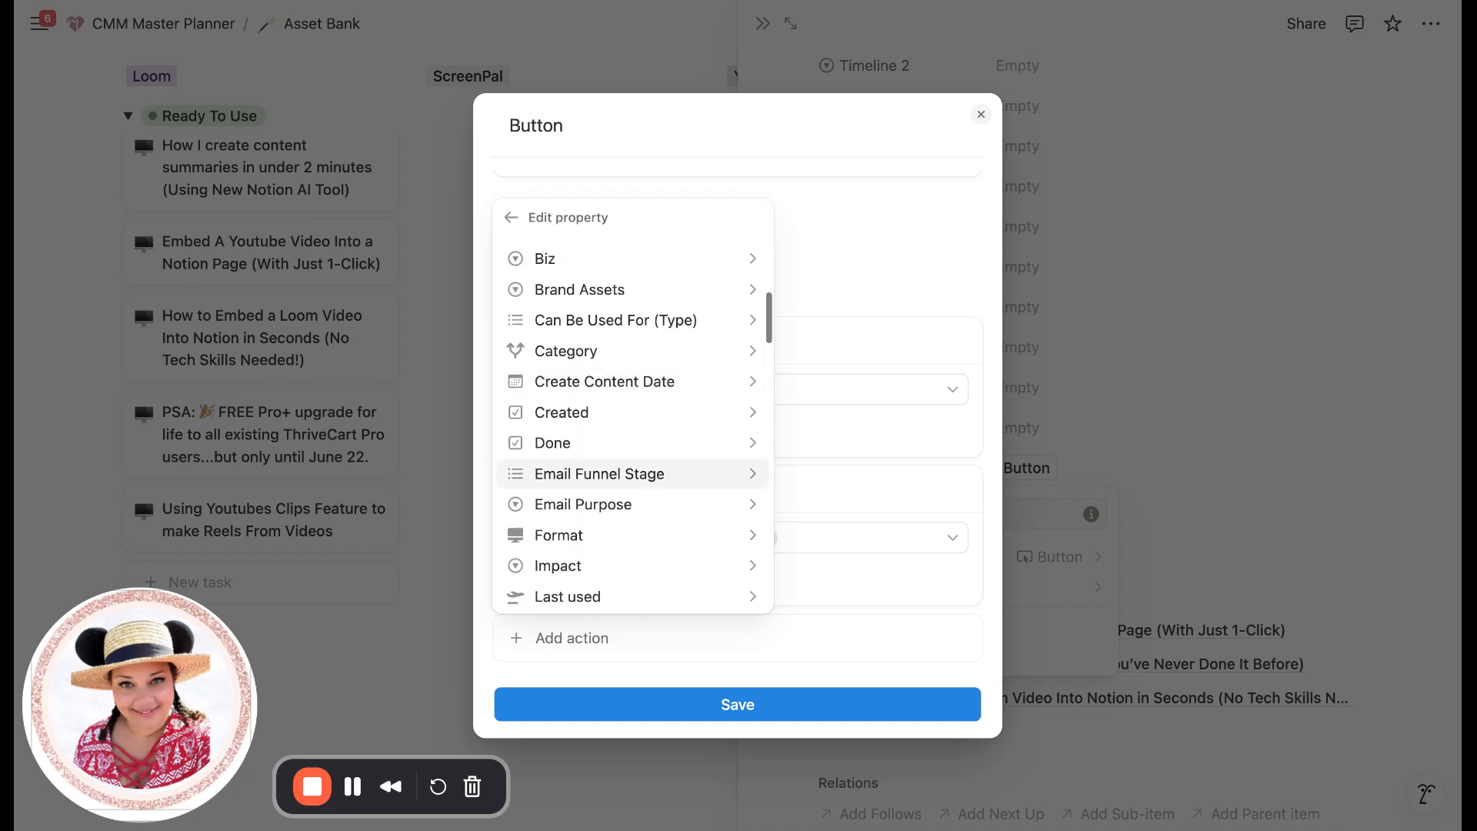
left_click(634, 452)
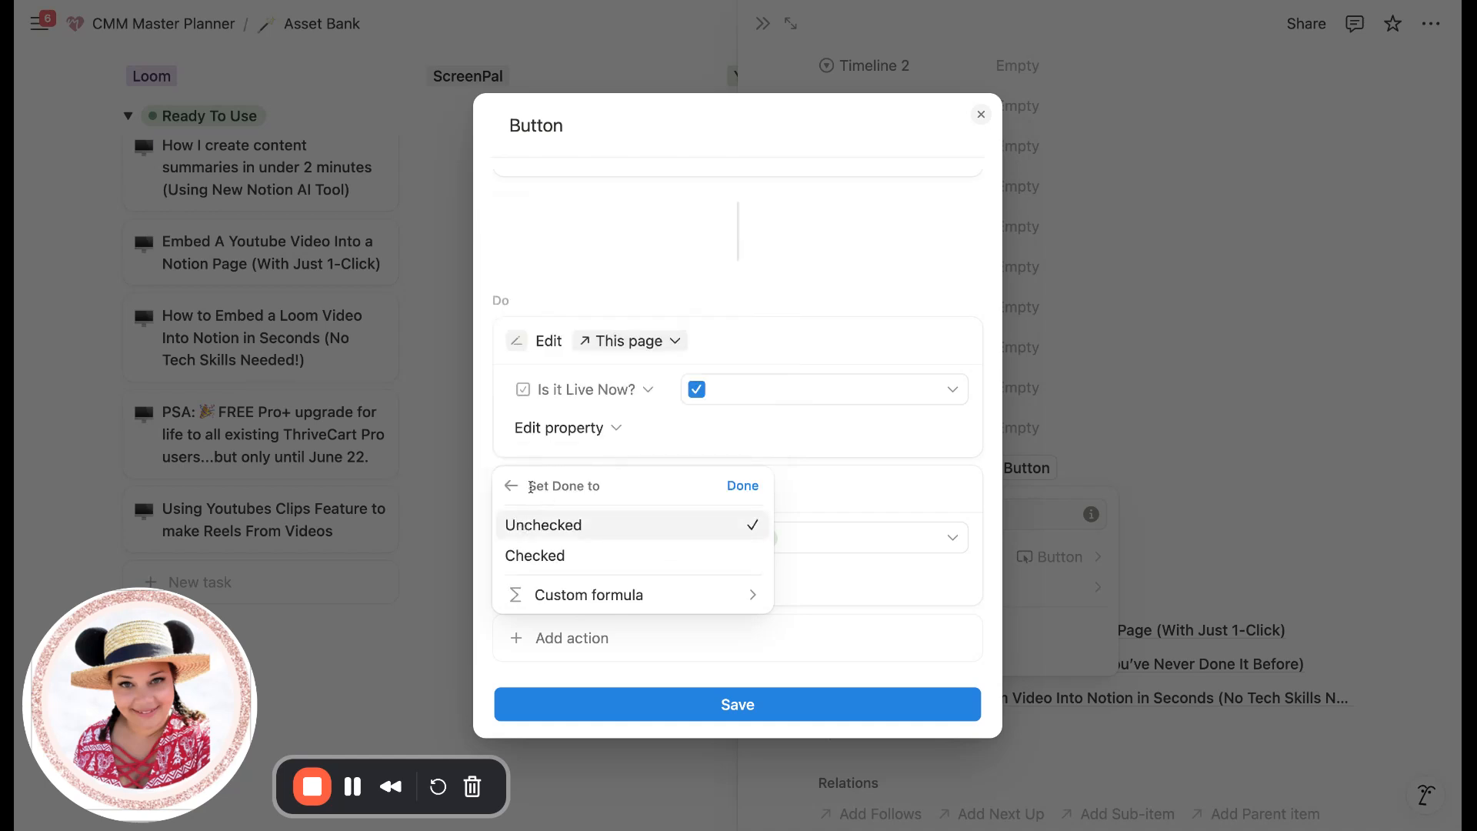
left_click(755, 490)
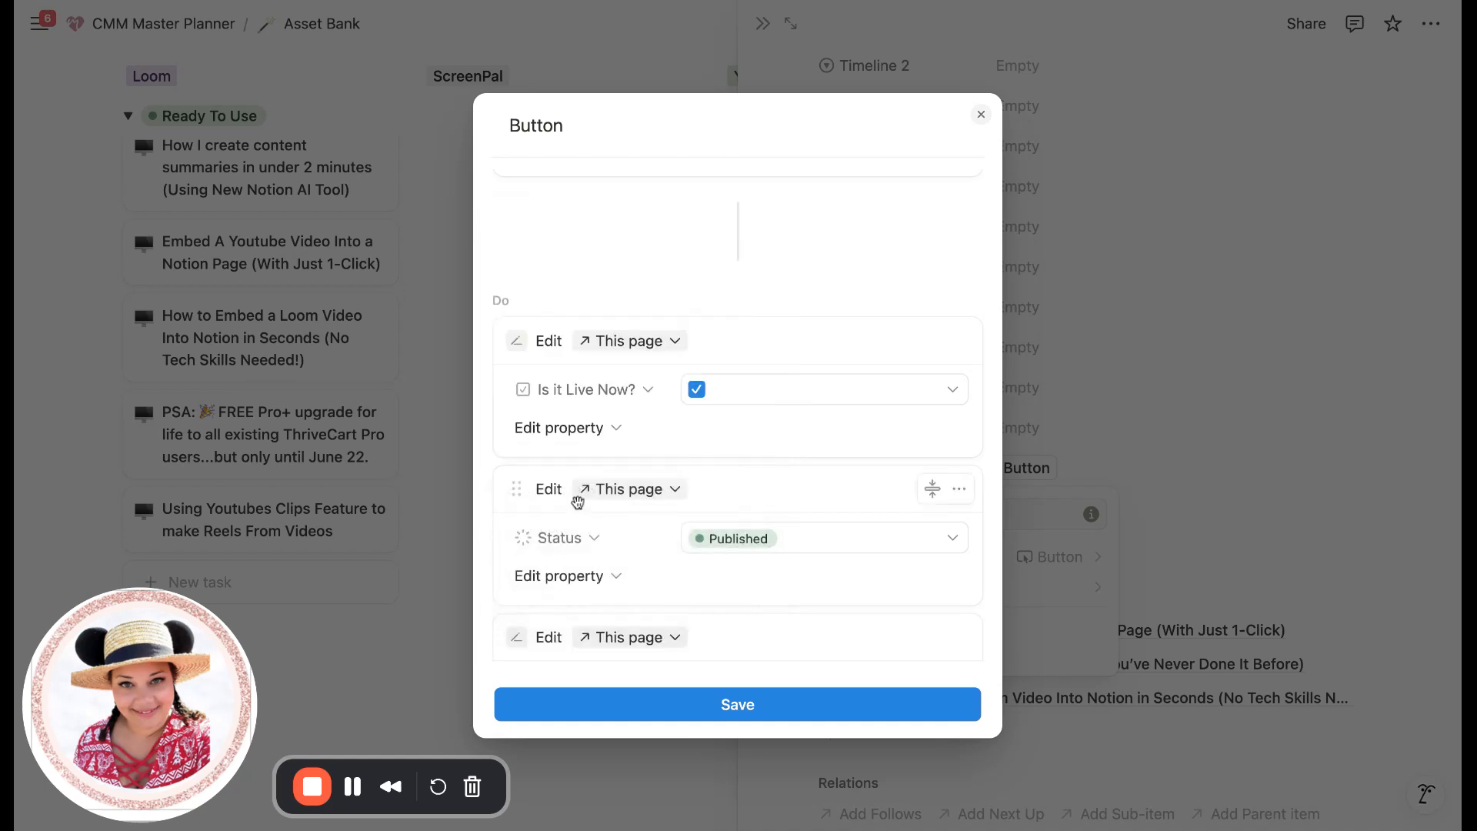
- Add a fourth action to the button's automation that sets this page's Created property to Checked
scroll(598, 620, "down", 2)
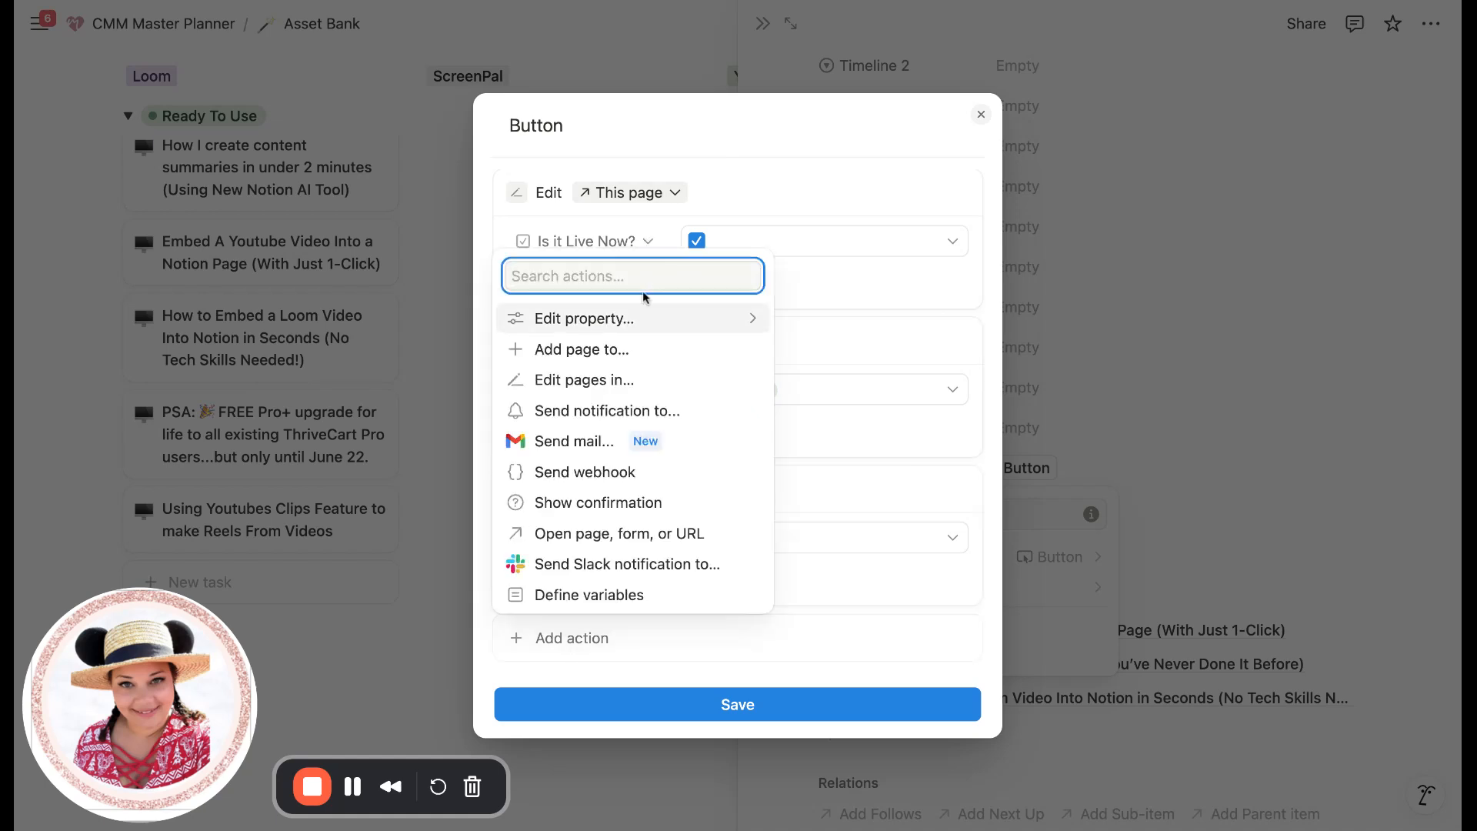
left_click(597, 320)
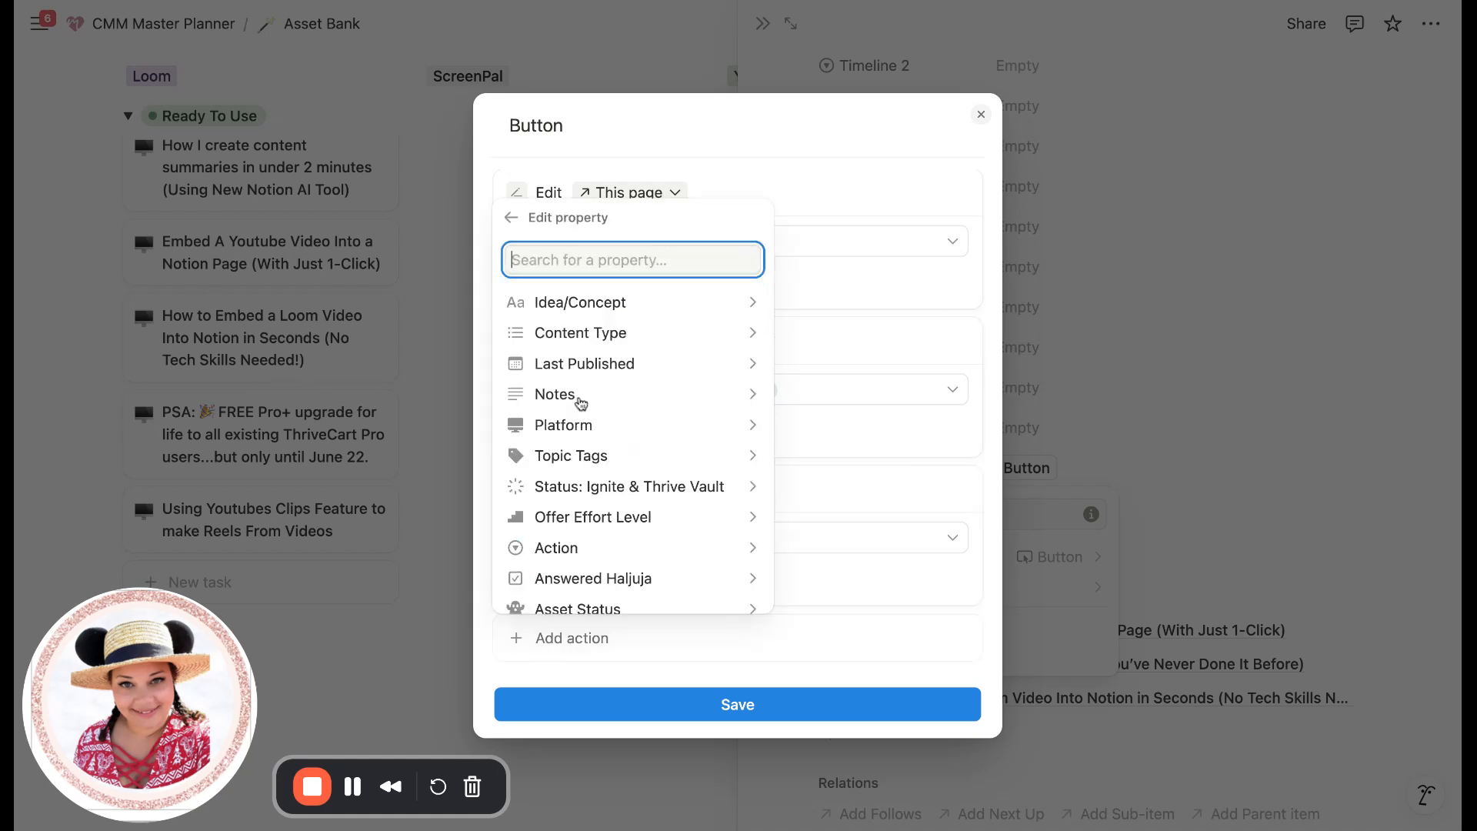
scroll(581, 401, "down", 10)
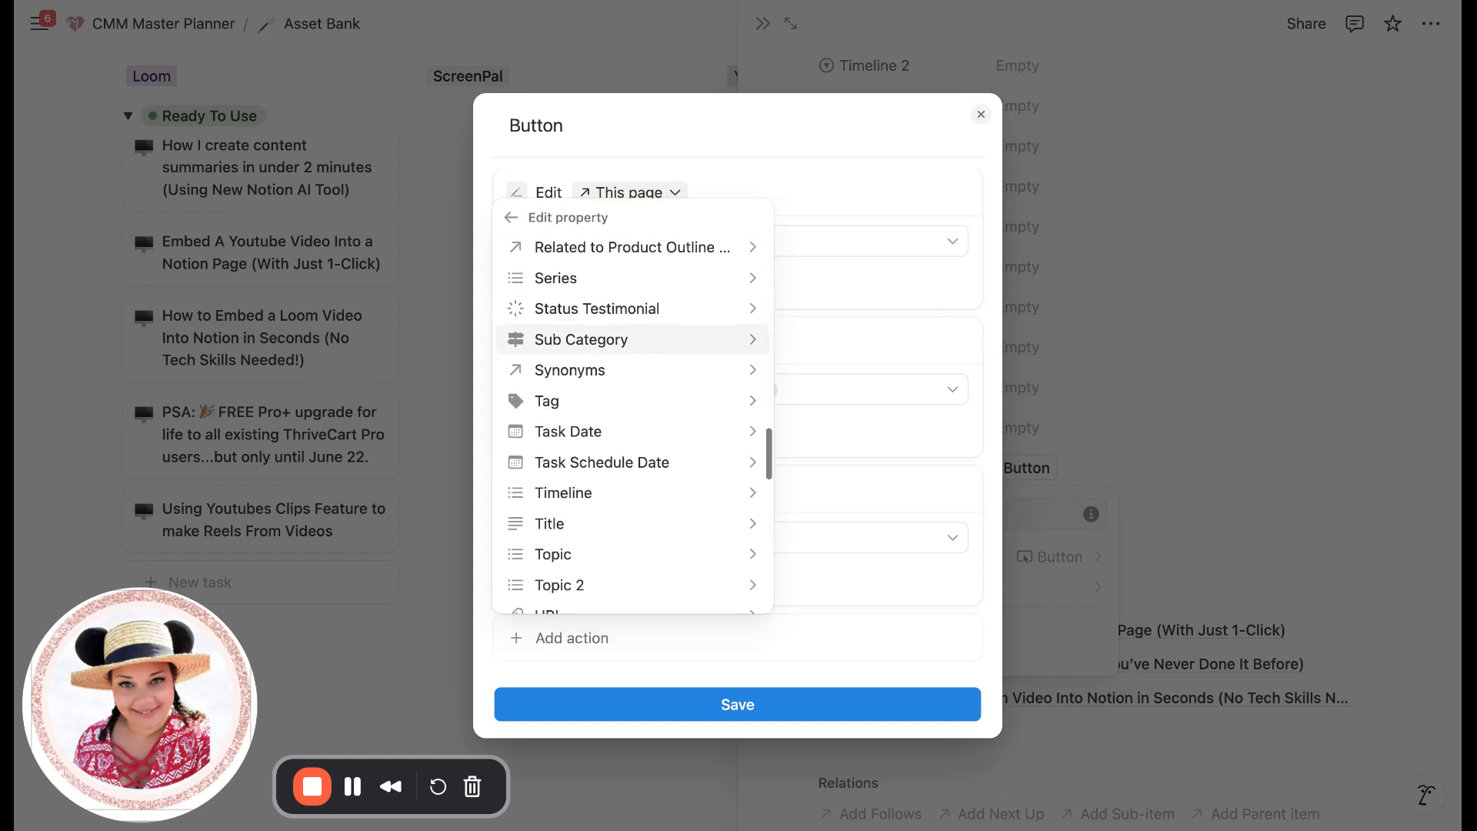
scroll(632, 415, "down", 10)
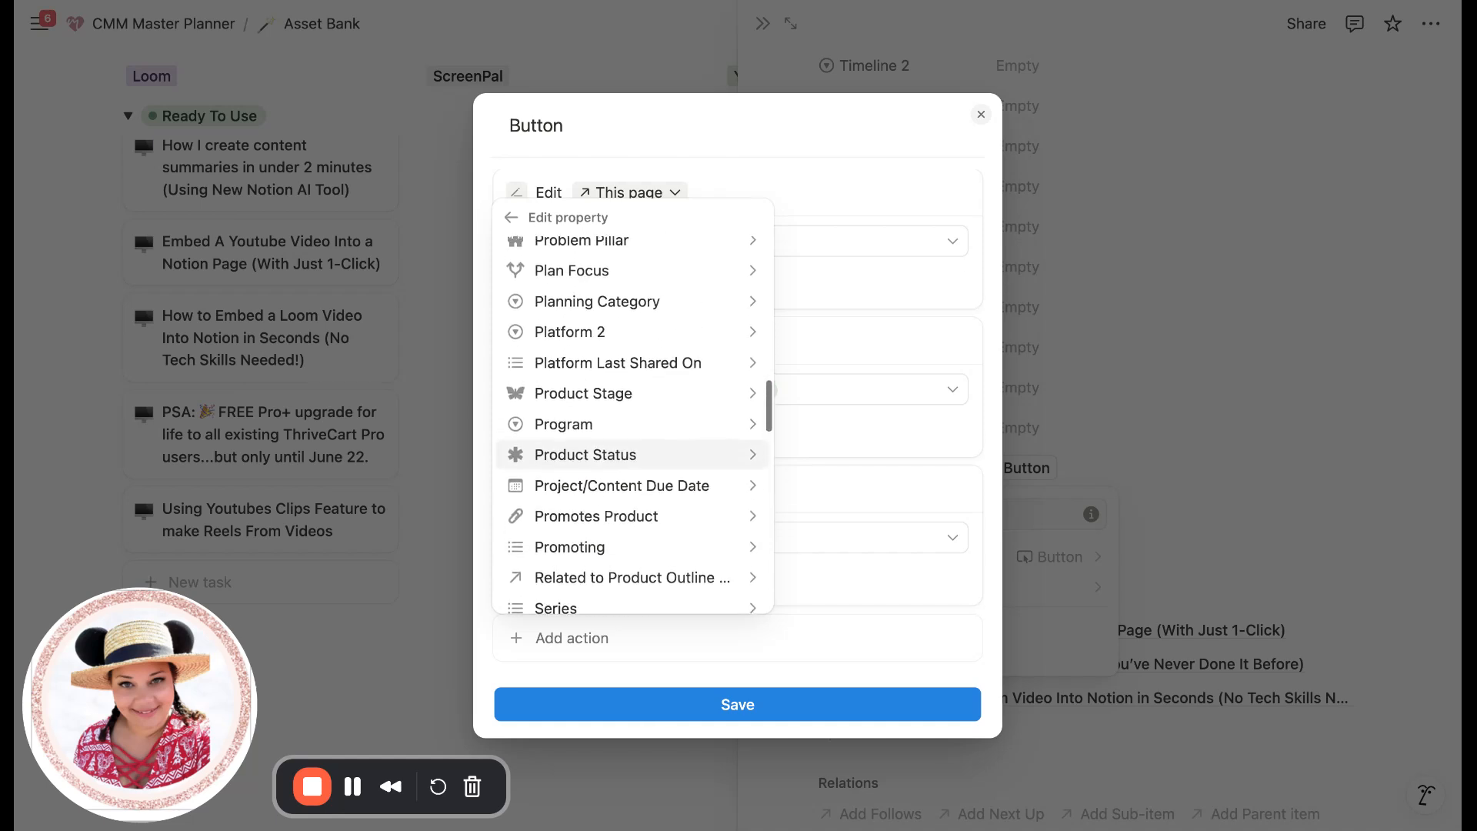
scroll(631, 416, "up", 5)
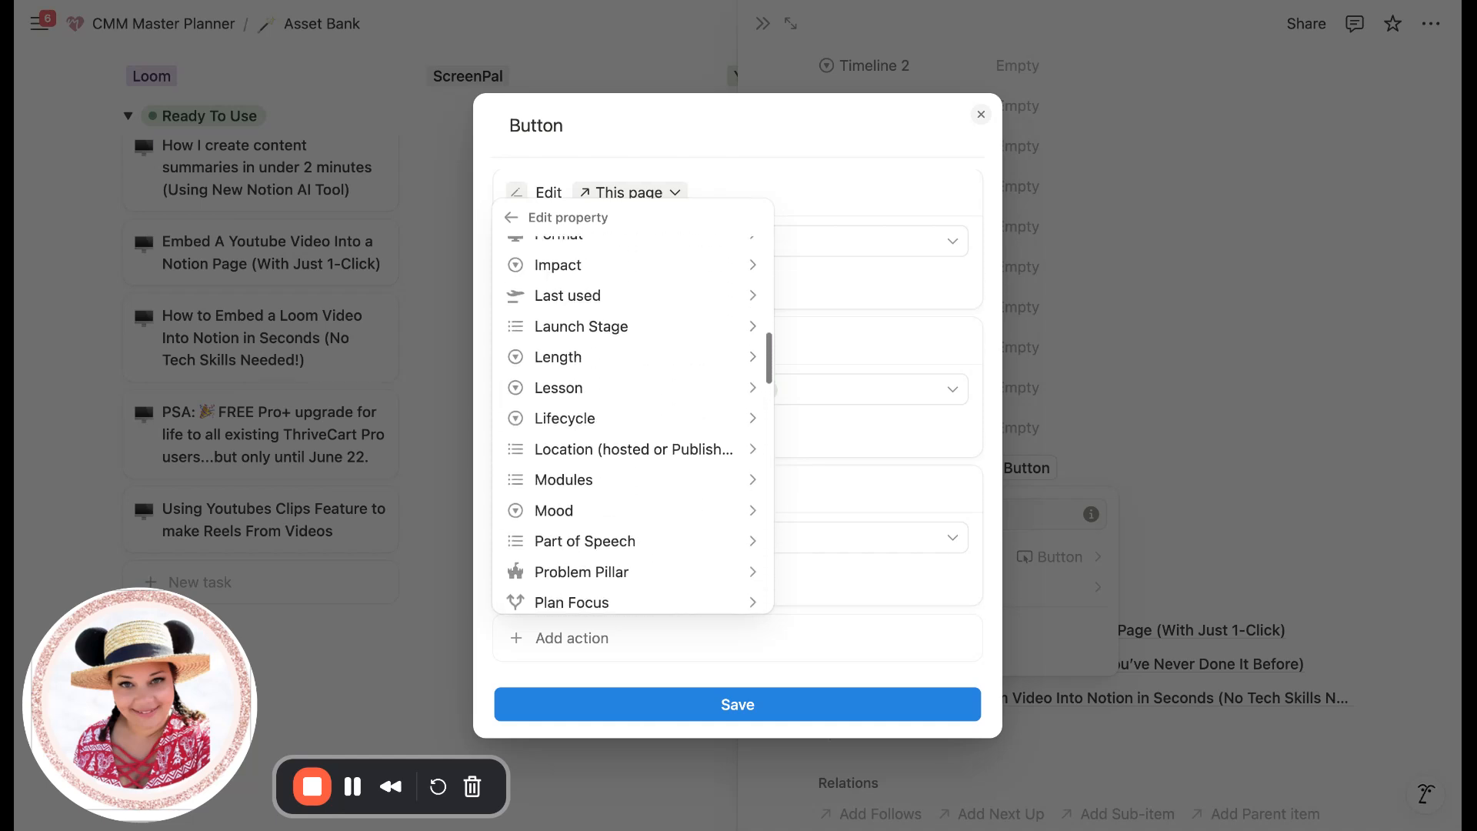
scroll(581, 435, "up", 4)
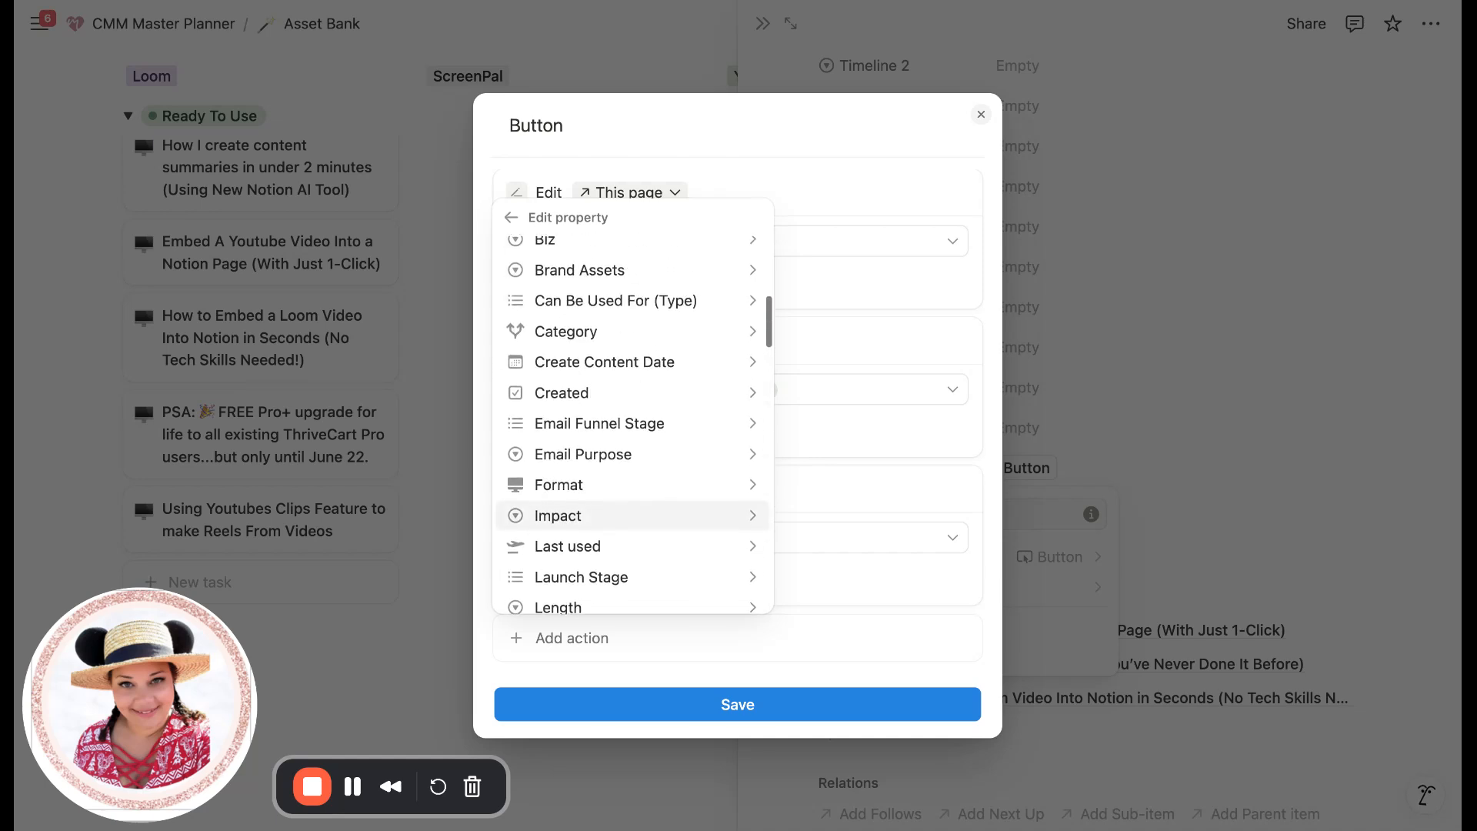
left_click(581, 435)
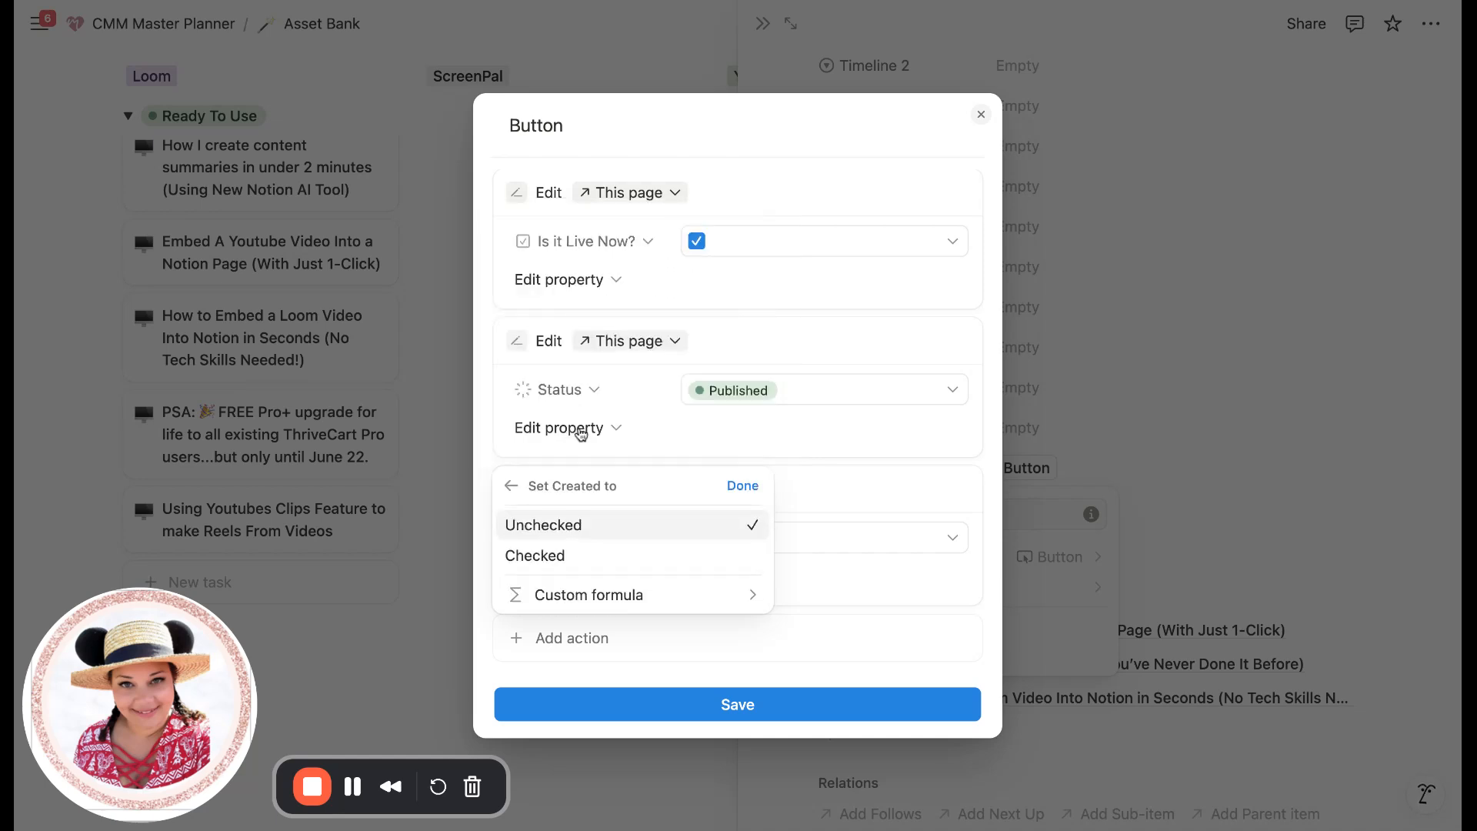
left_click(551, 562)
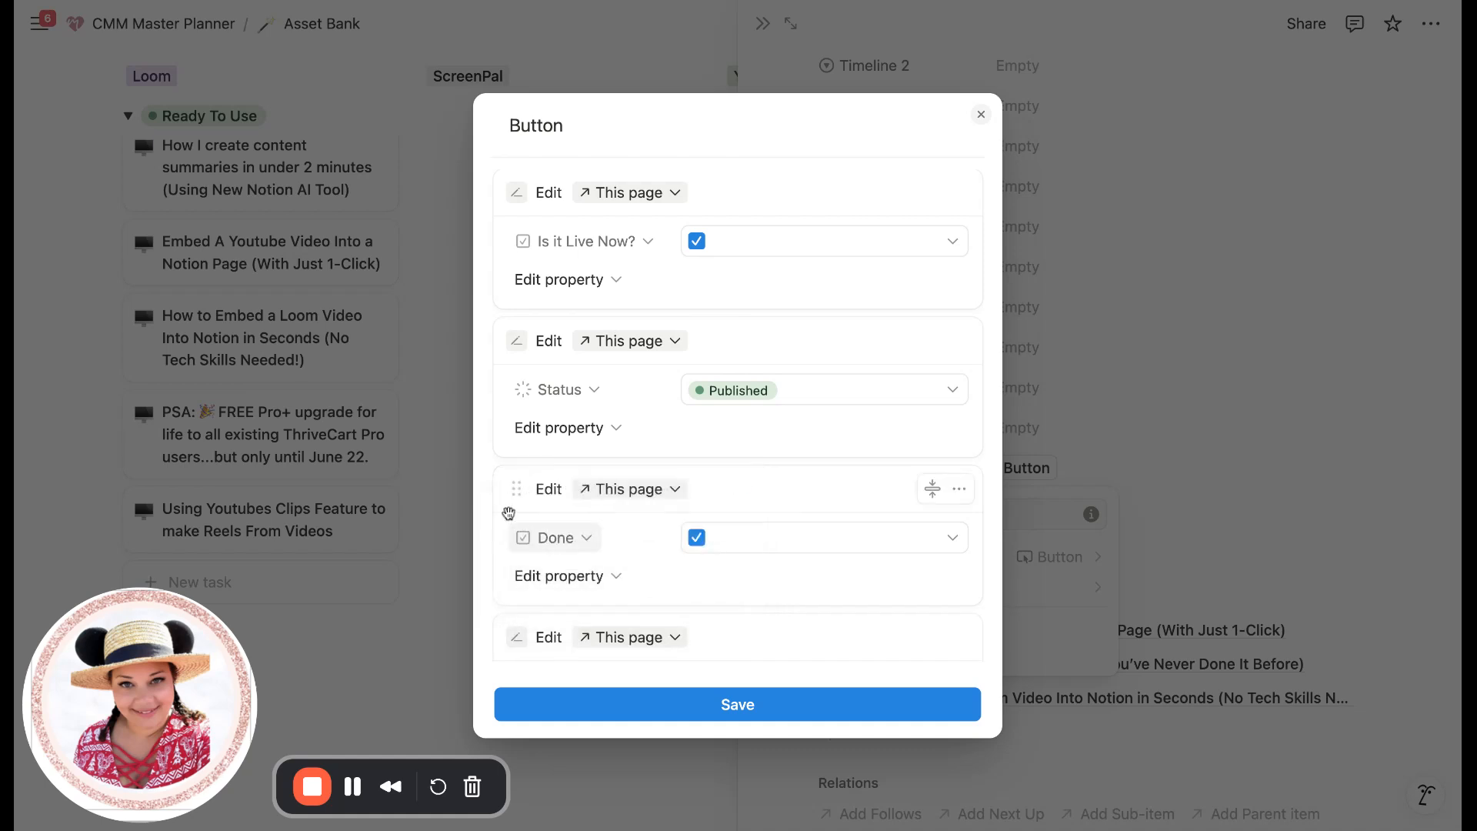
- Review the list of edit actions in the button's automation and save it
scroll(586, 588, "down", 4)
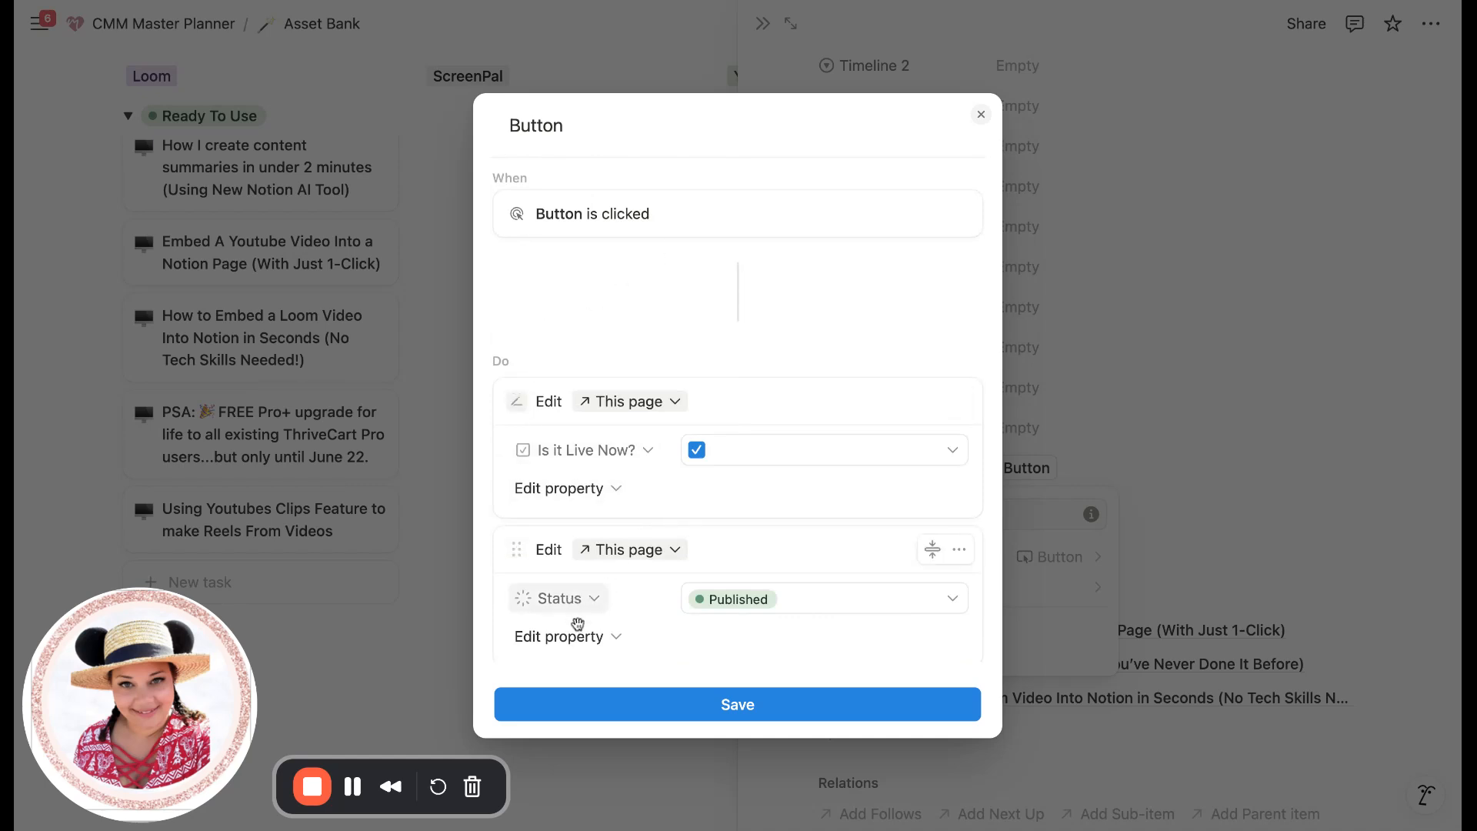
scroll(751, 620, "down", 4)
scroll(753, 624, "down", 2)
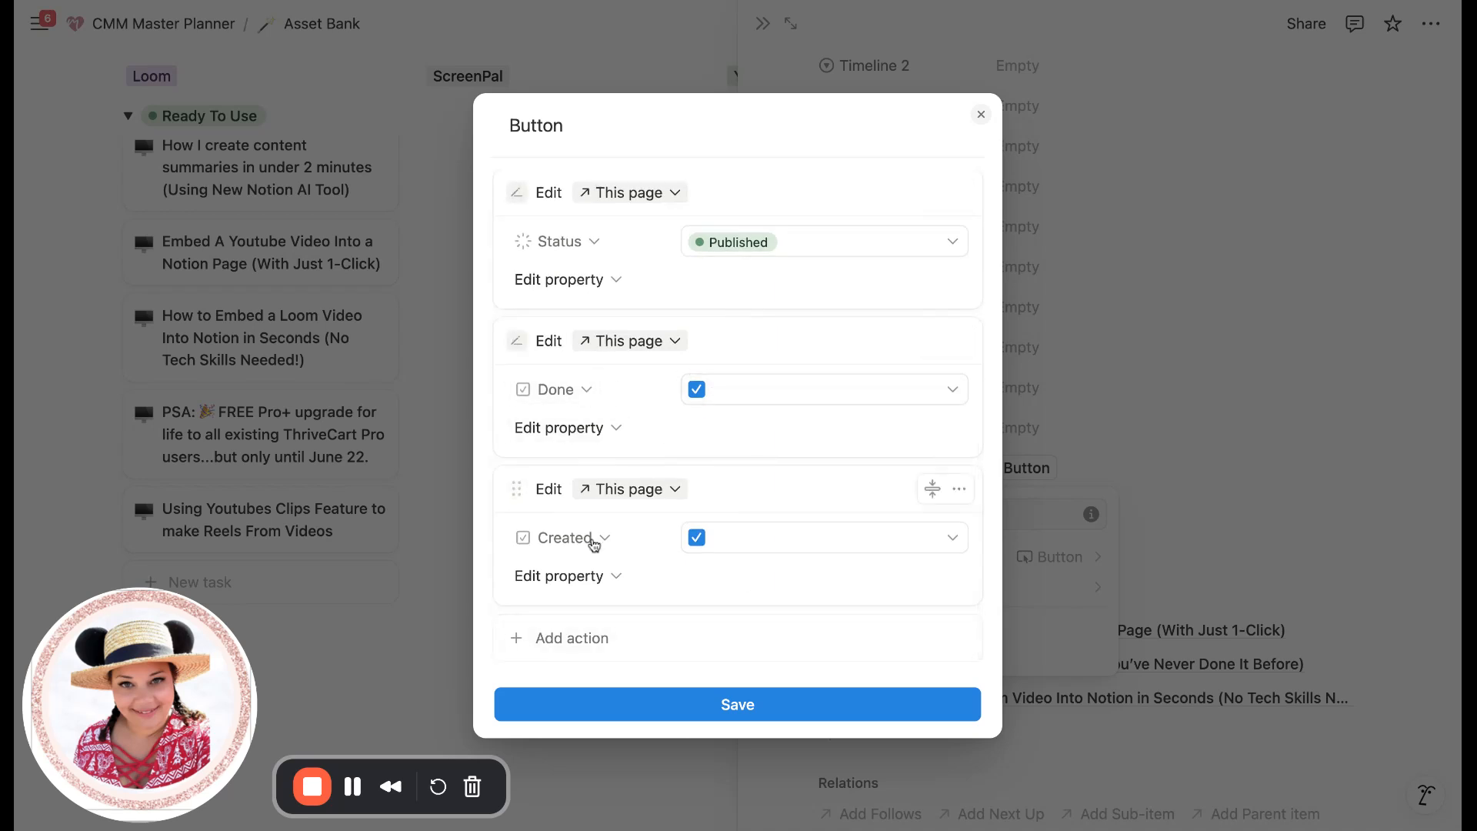
left_click(737, 705)
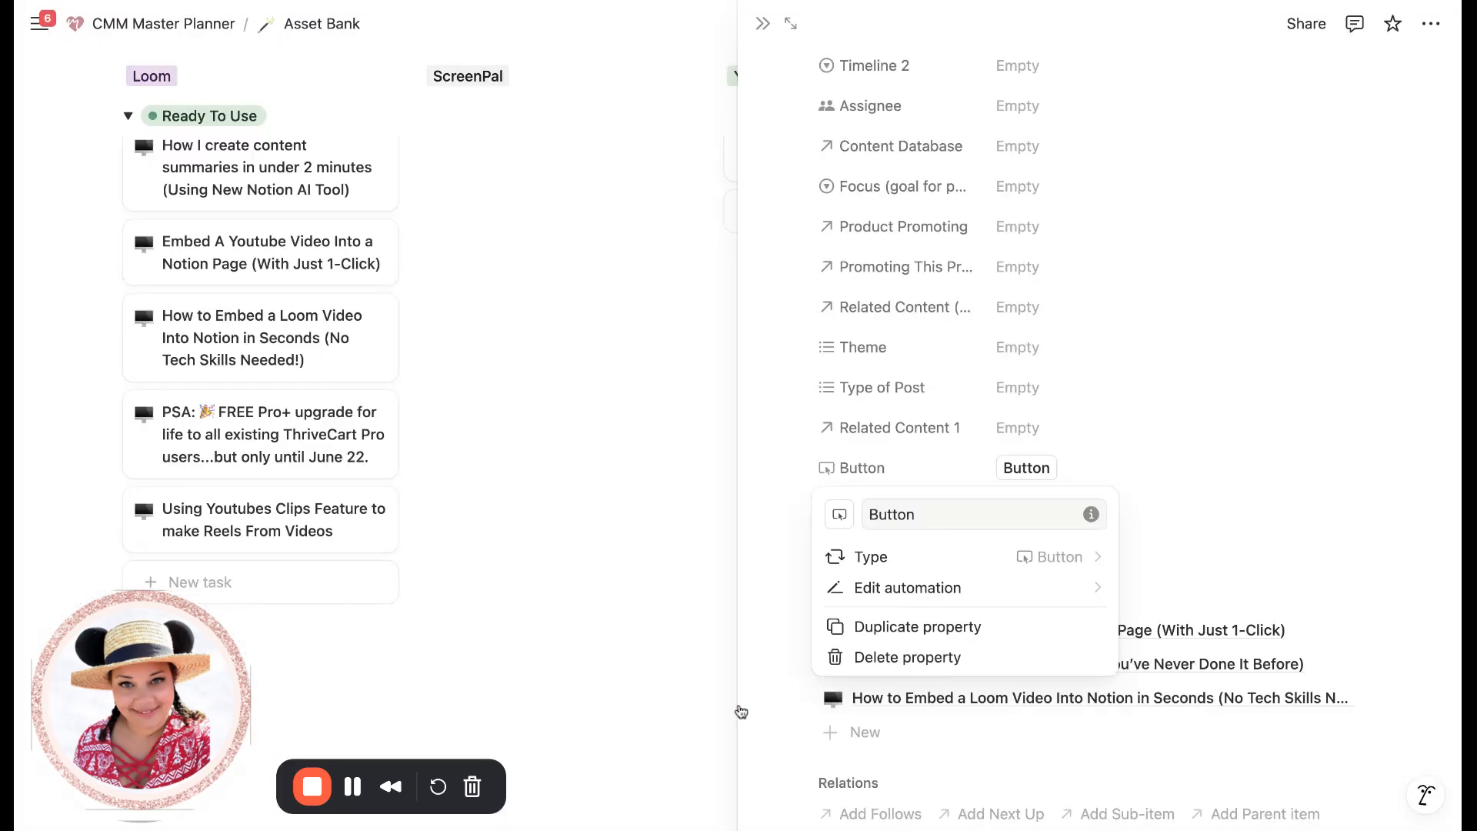
- Rename the new button property to Published
left_click(934, 515)
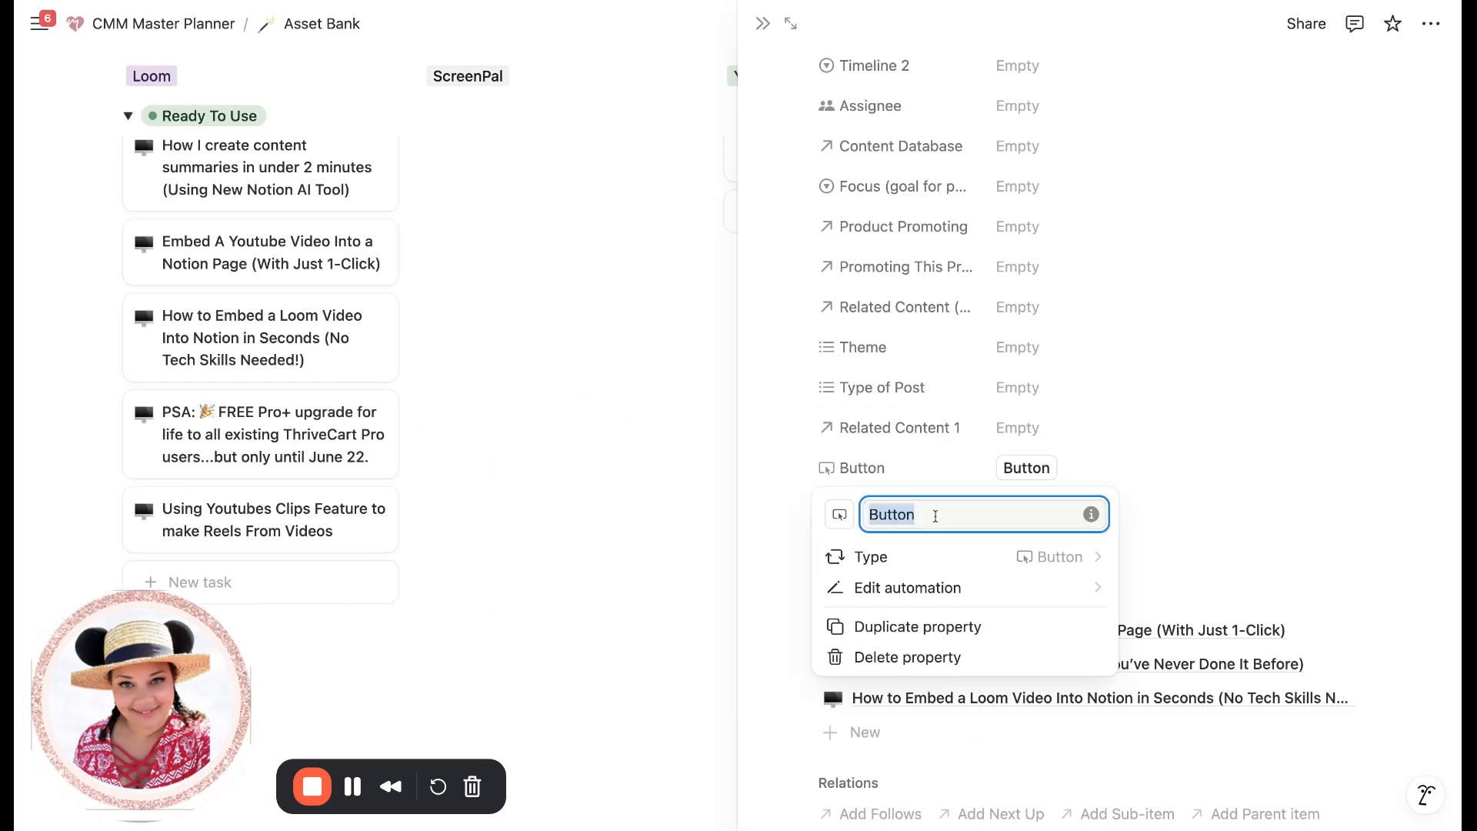
type("Published")
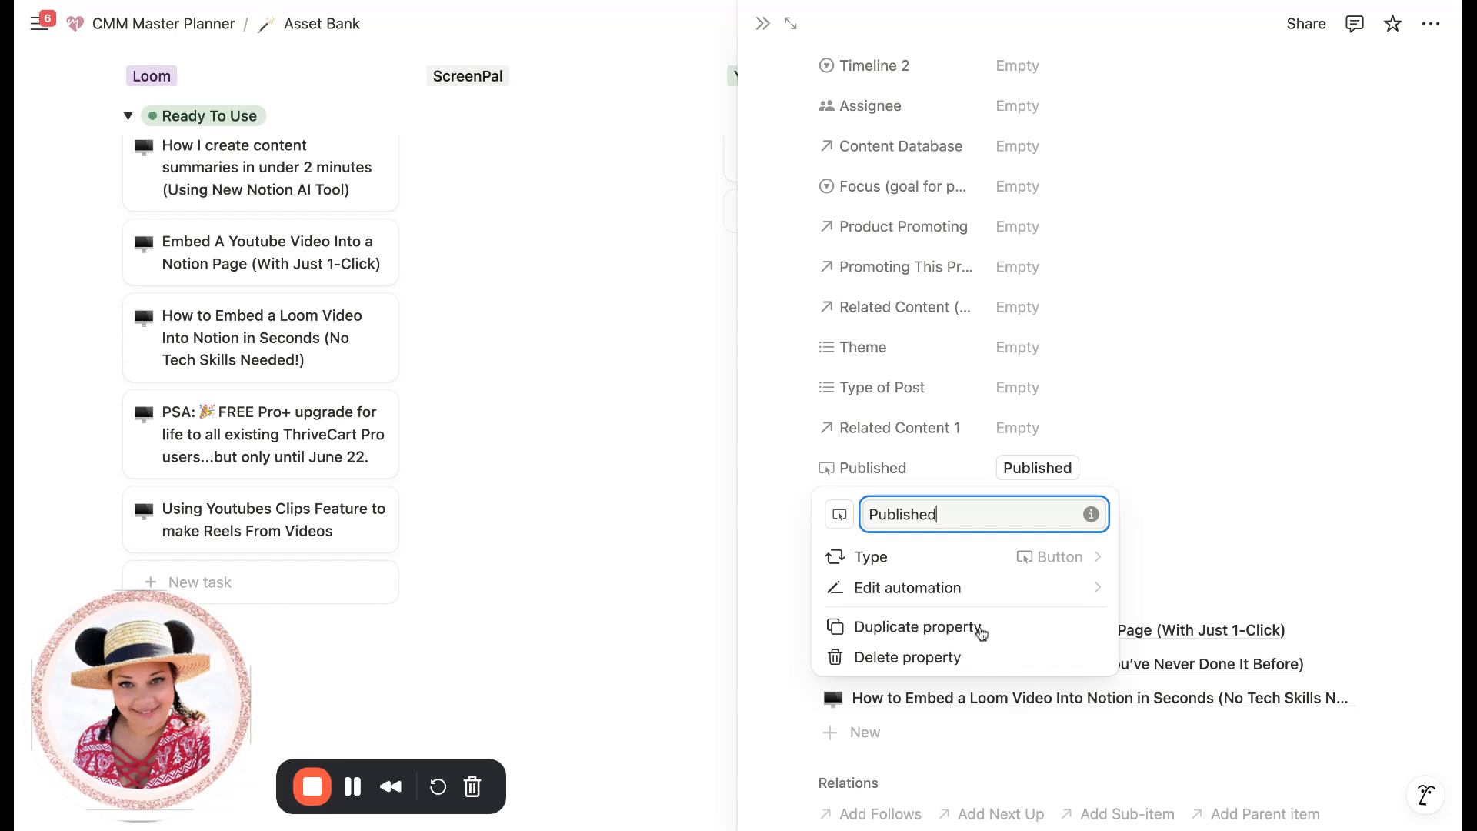
left_click(1183, 517)
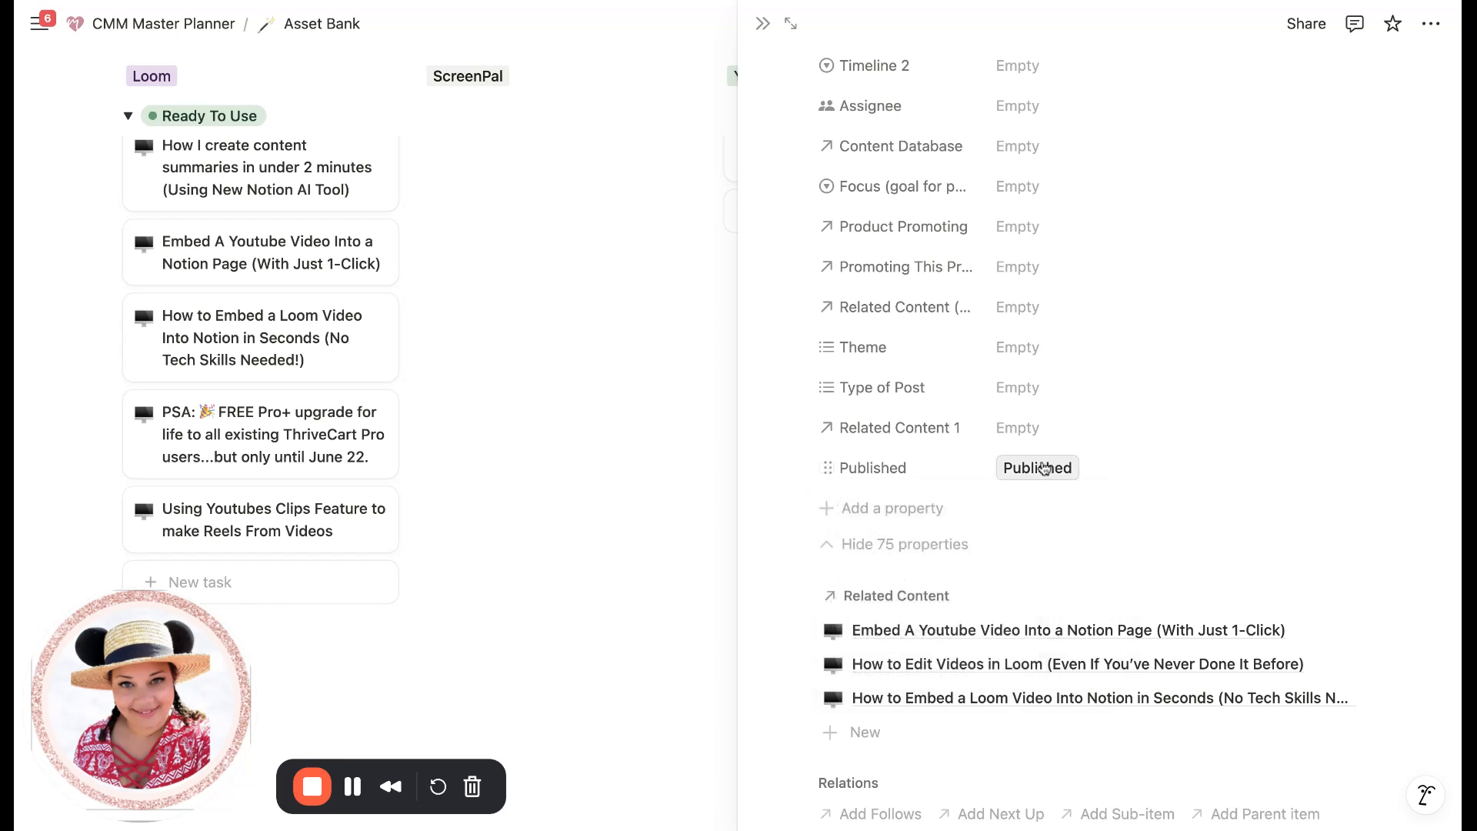
- Set the Published property's visibility to Always show, and clear the page's Is it Live Now? checkbox
left_click(824, 470)
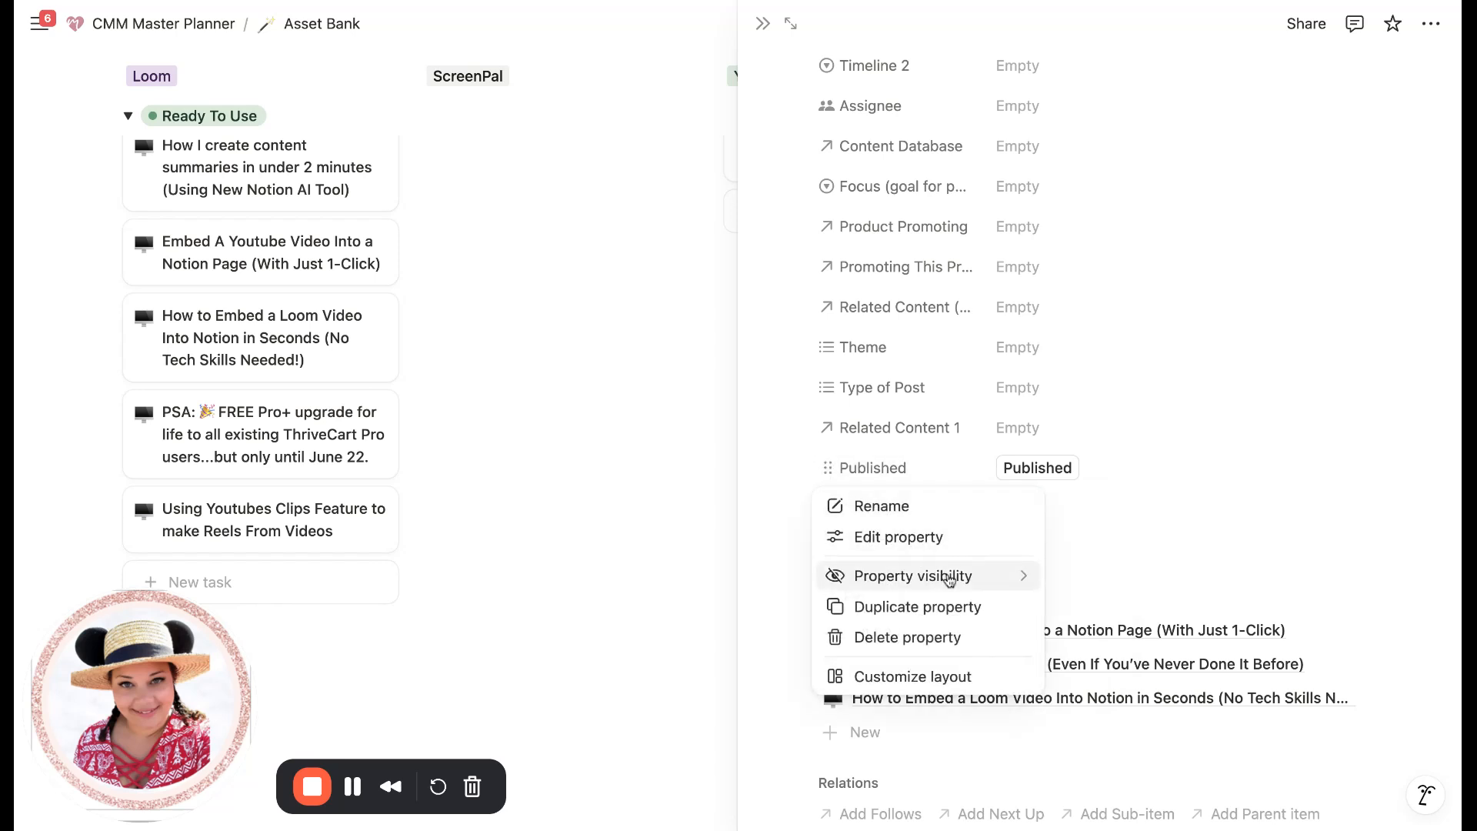
mouse_move(951, 581)
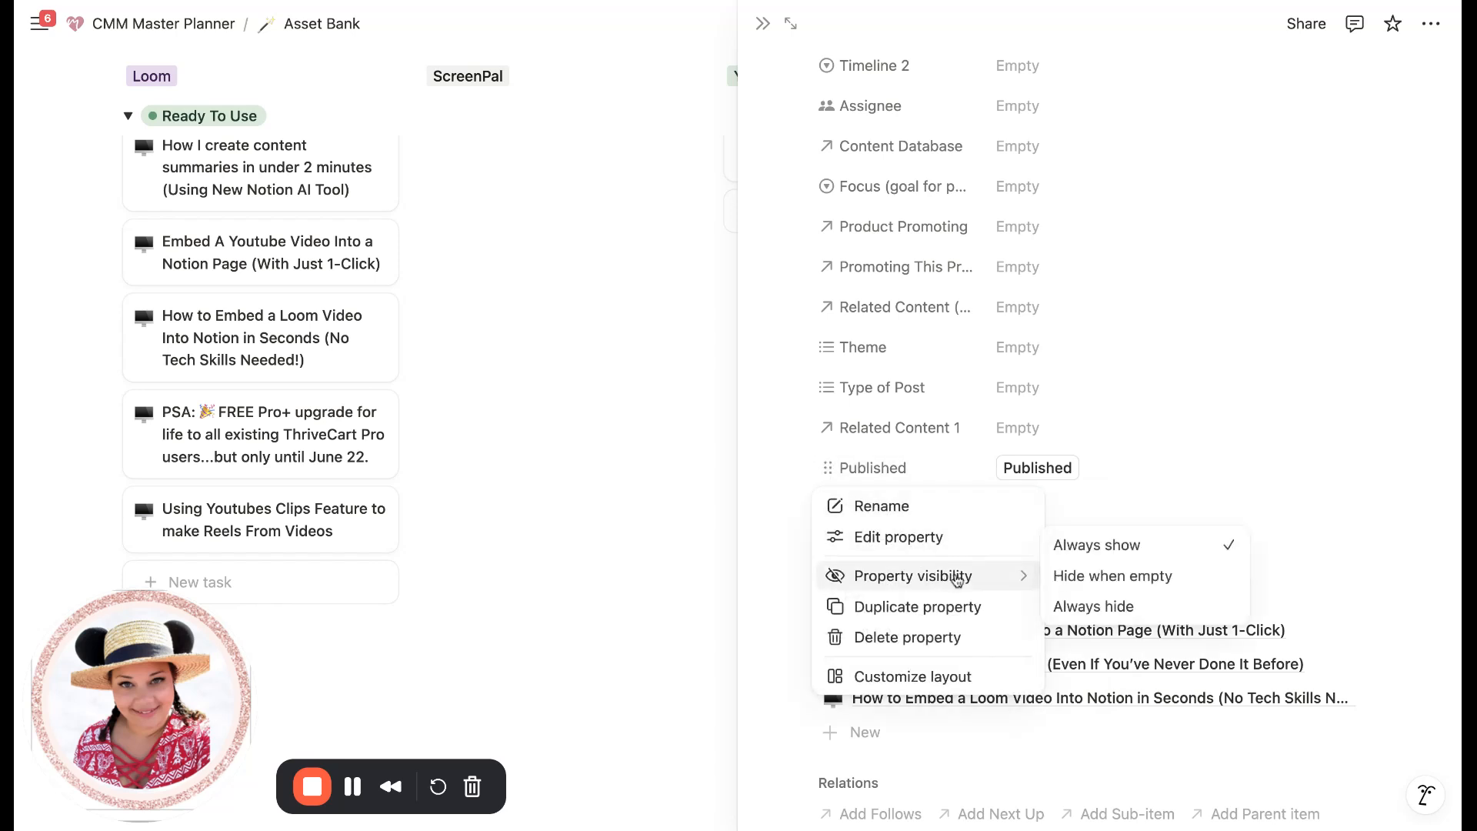
left_click(1094, 546)
left_click(885, 546)
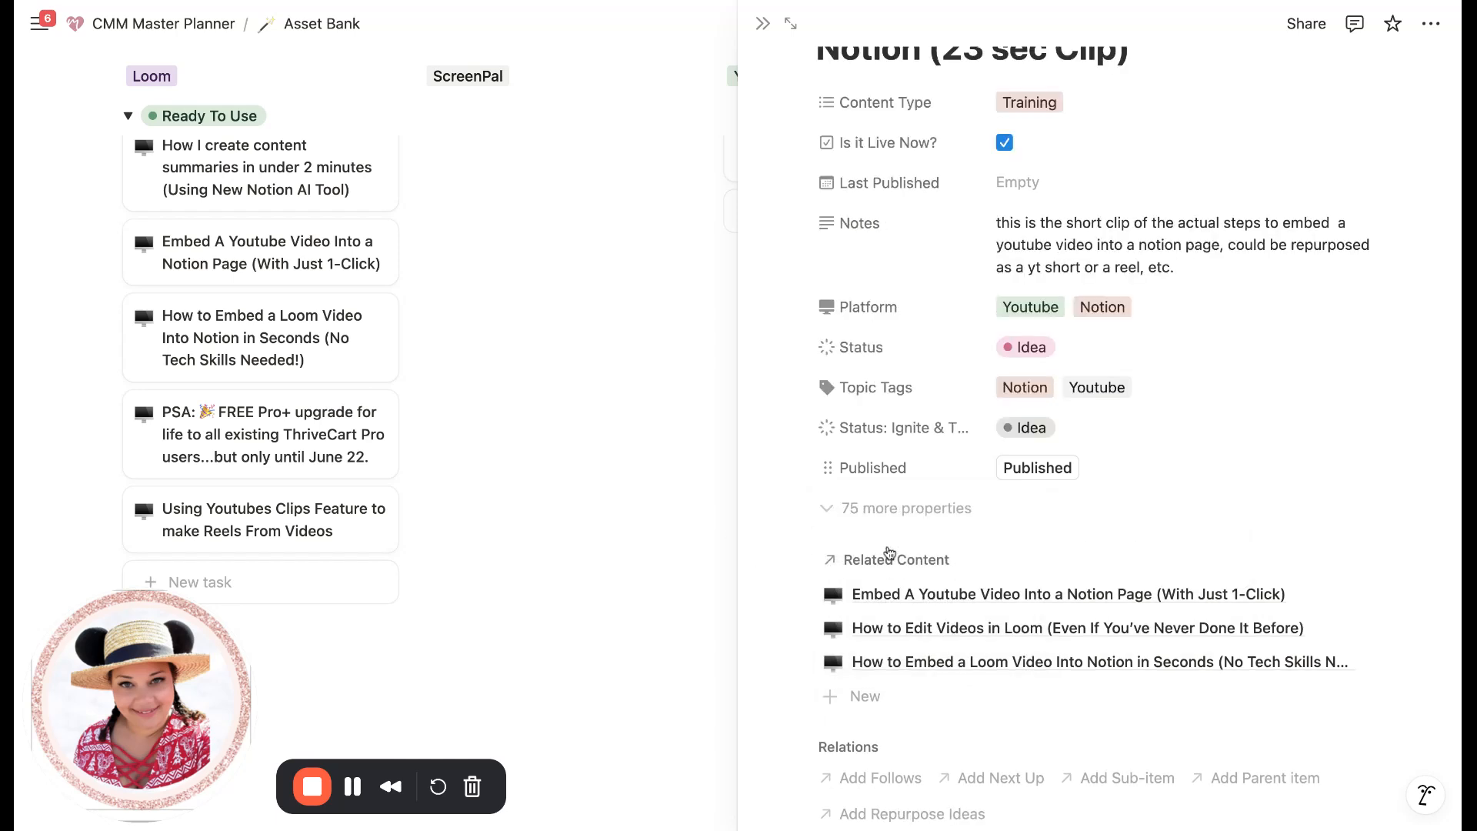
scroll(870, 508, "up", 2)
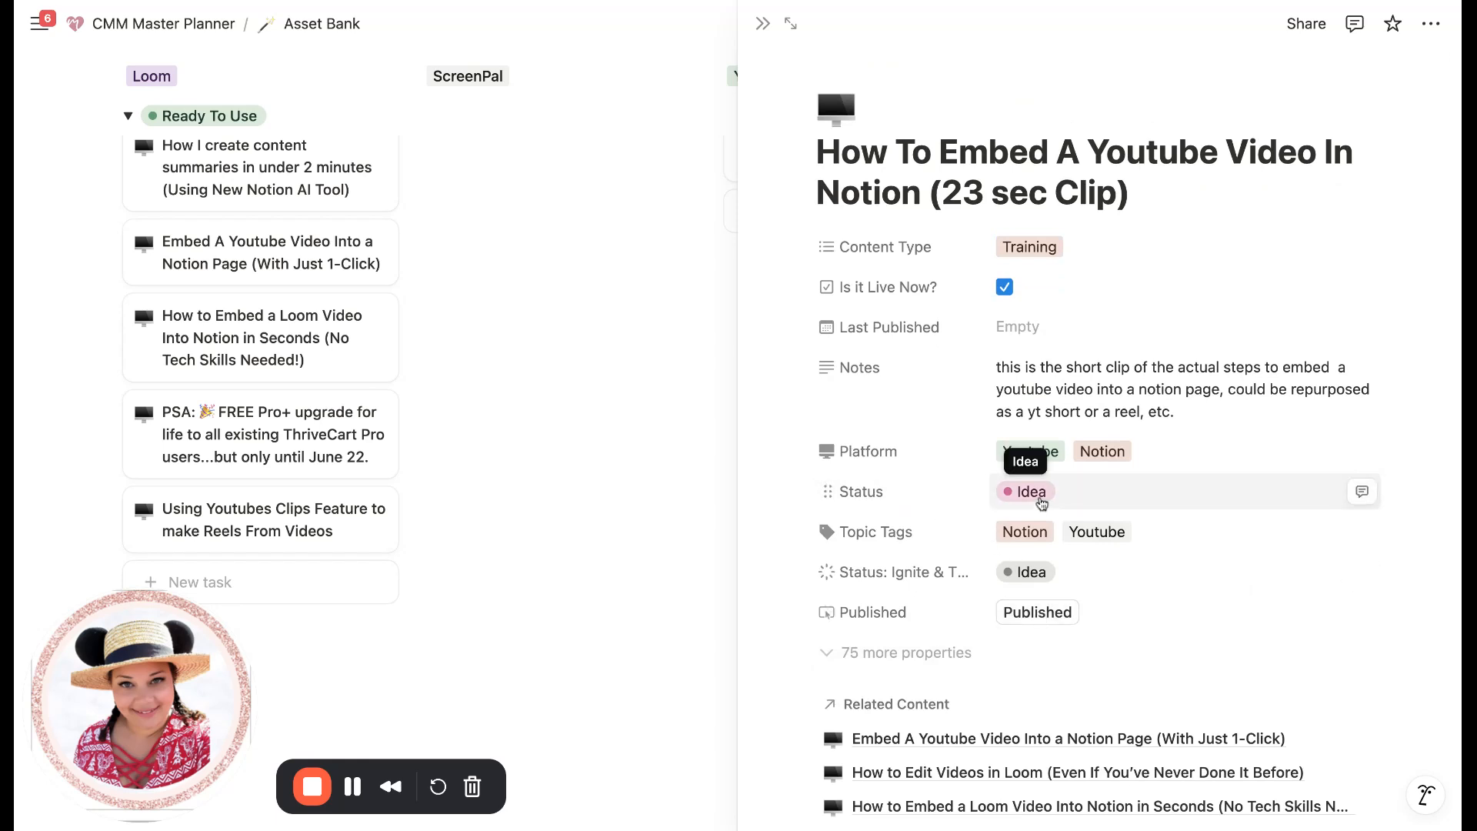
left_click(1003, 287)
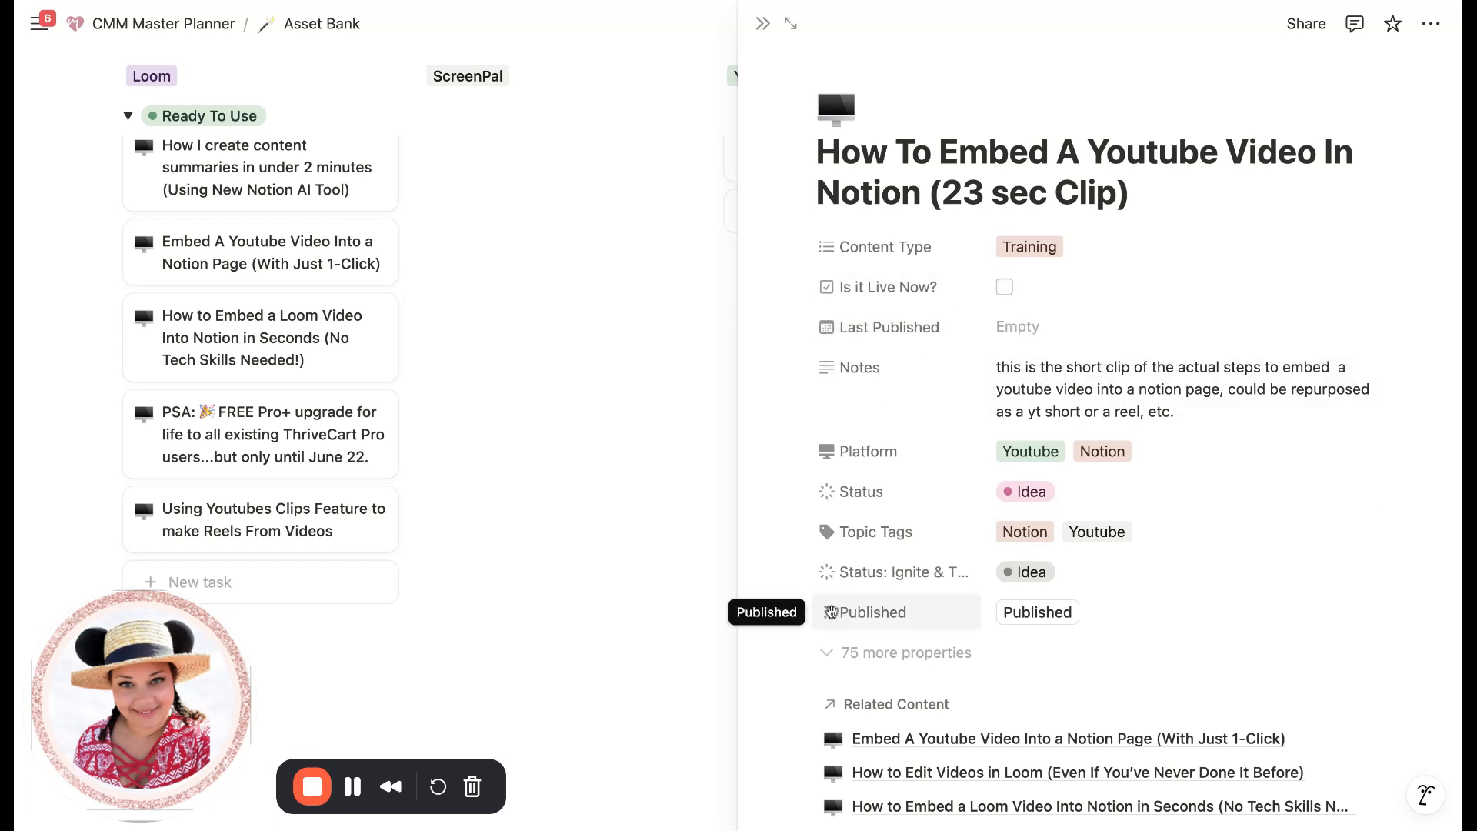
- Add a fifth action to the Published button's automation that sets this page's Last Published property to Date triggered, and save it
left_click(830, 611)
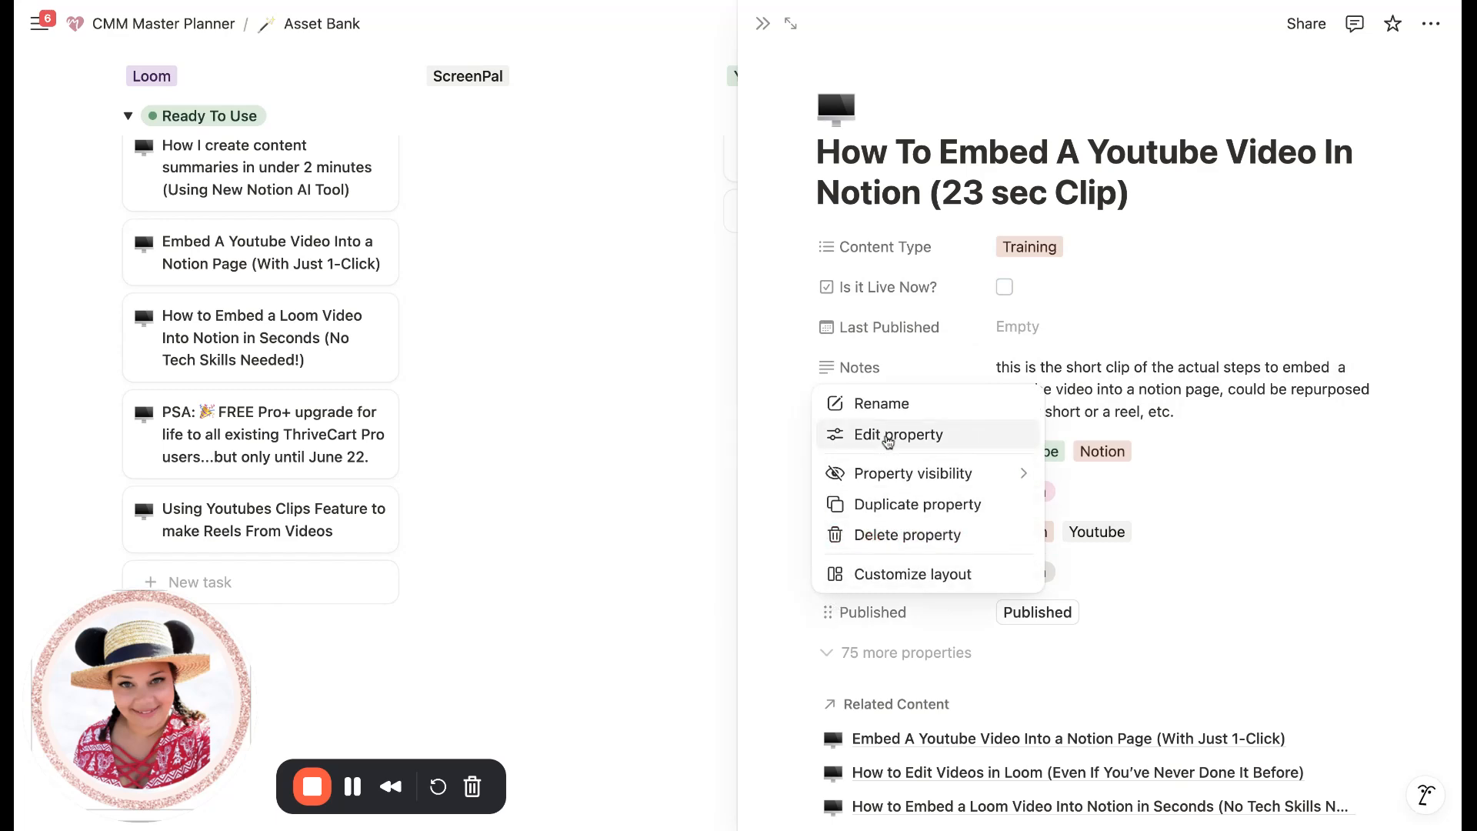
left_click(889, 436)
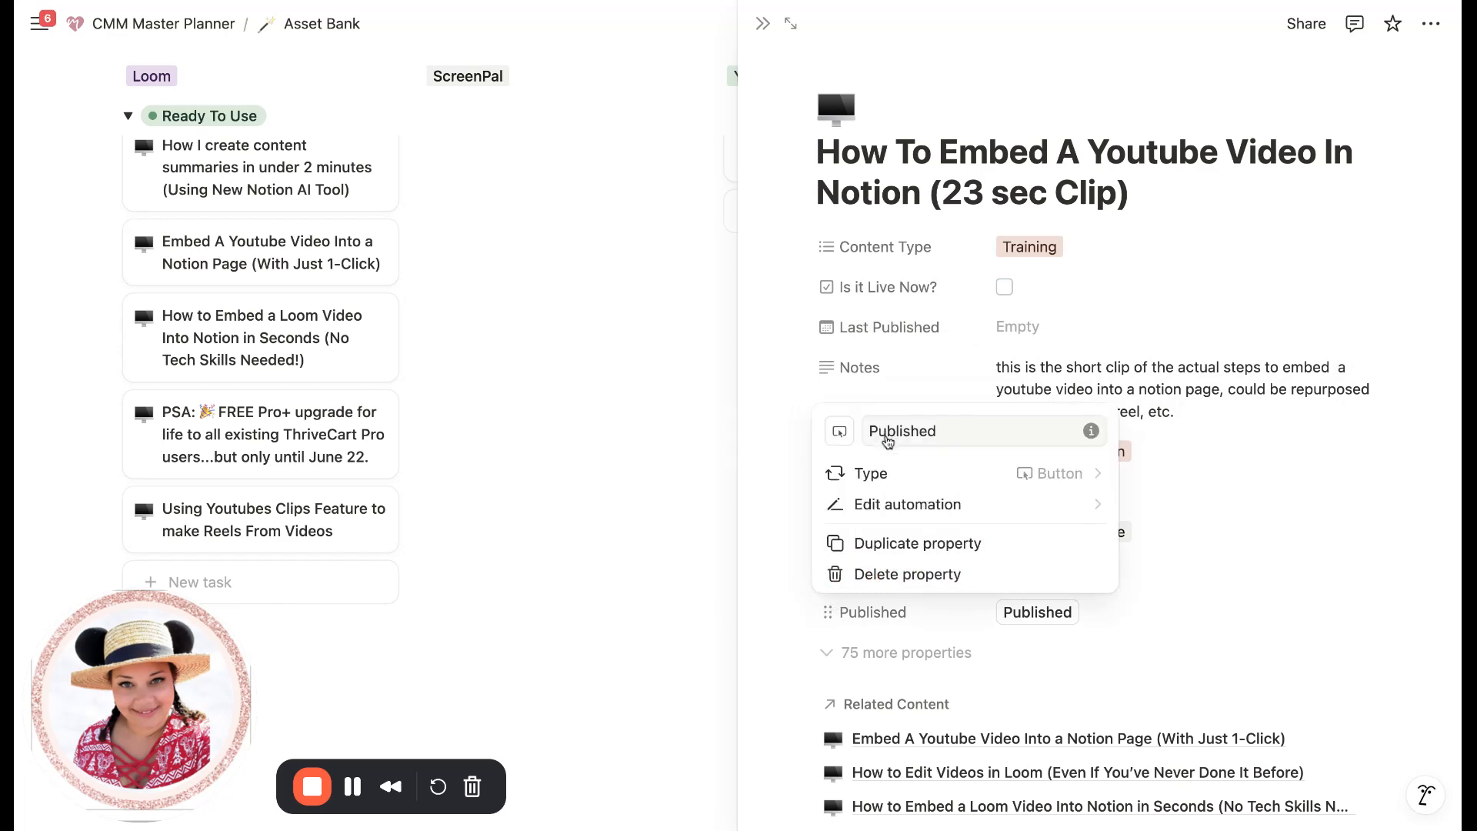
left_click(889, 506)
scroll(589, 466, "down", 5)
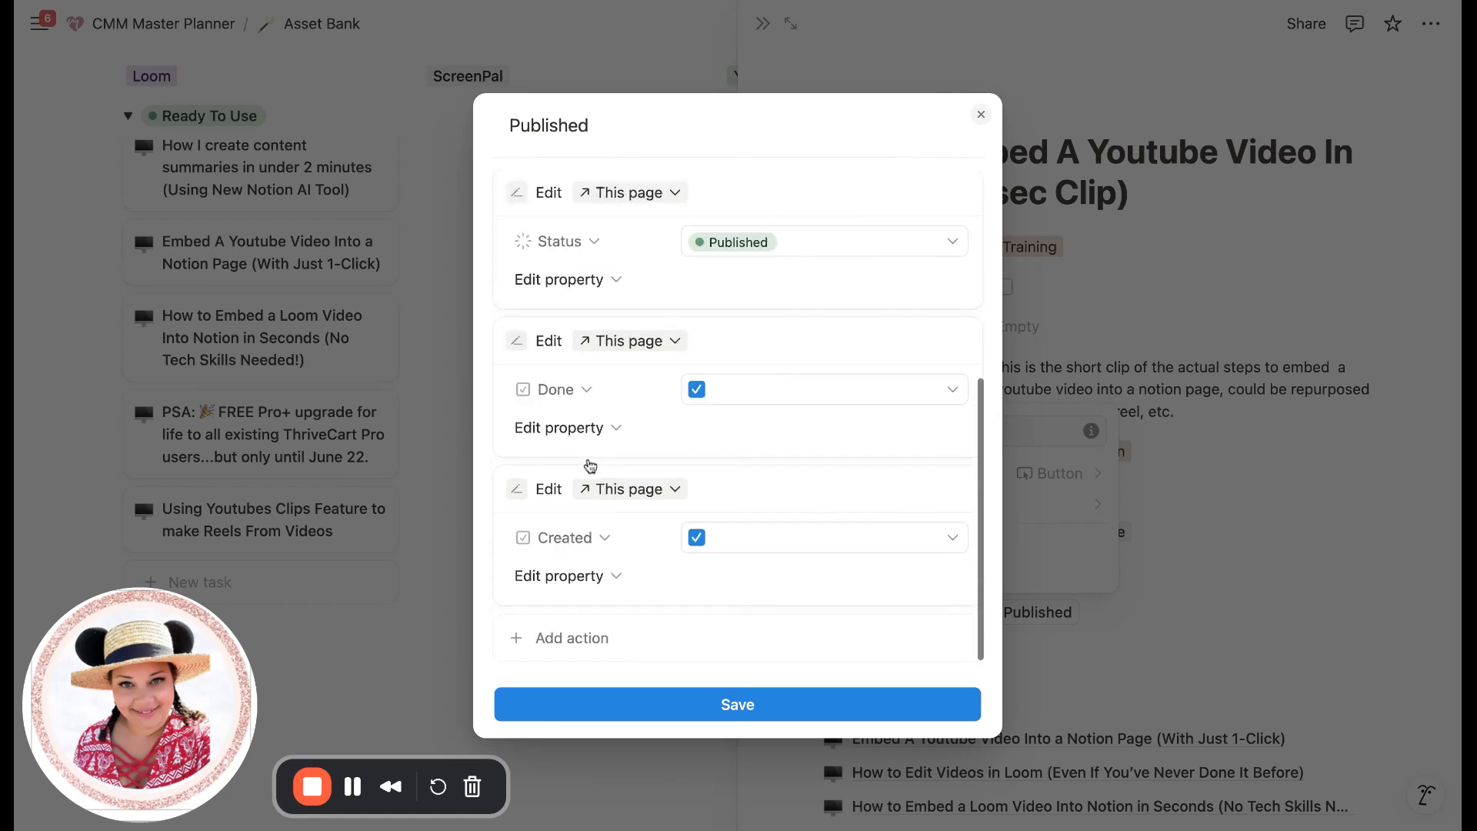
left_click(558, 651)
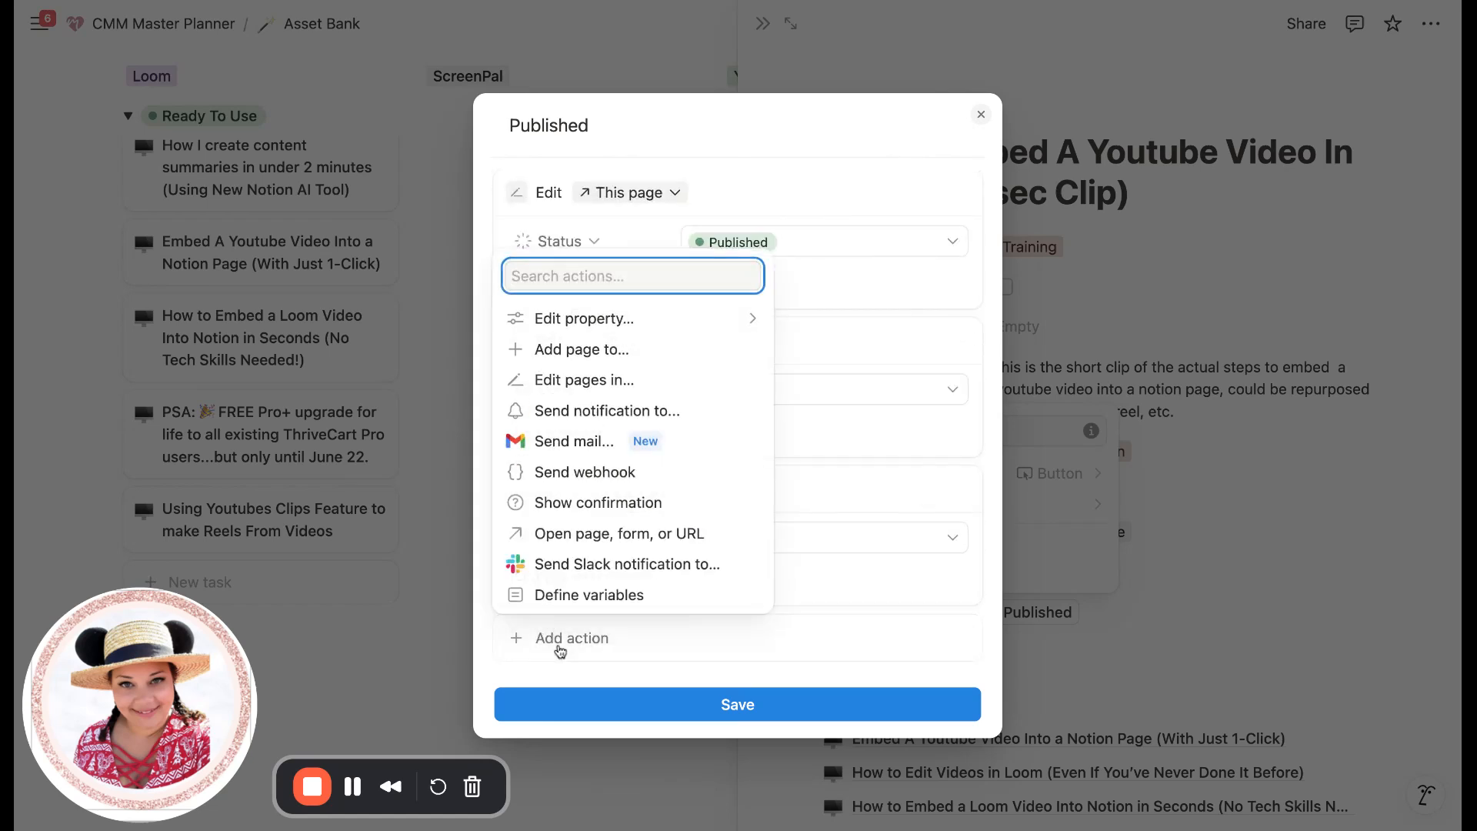
left_click(605, 319)
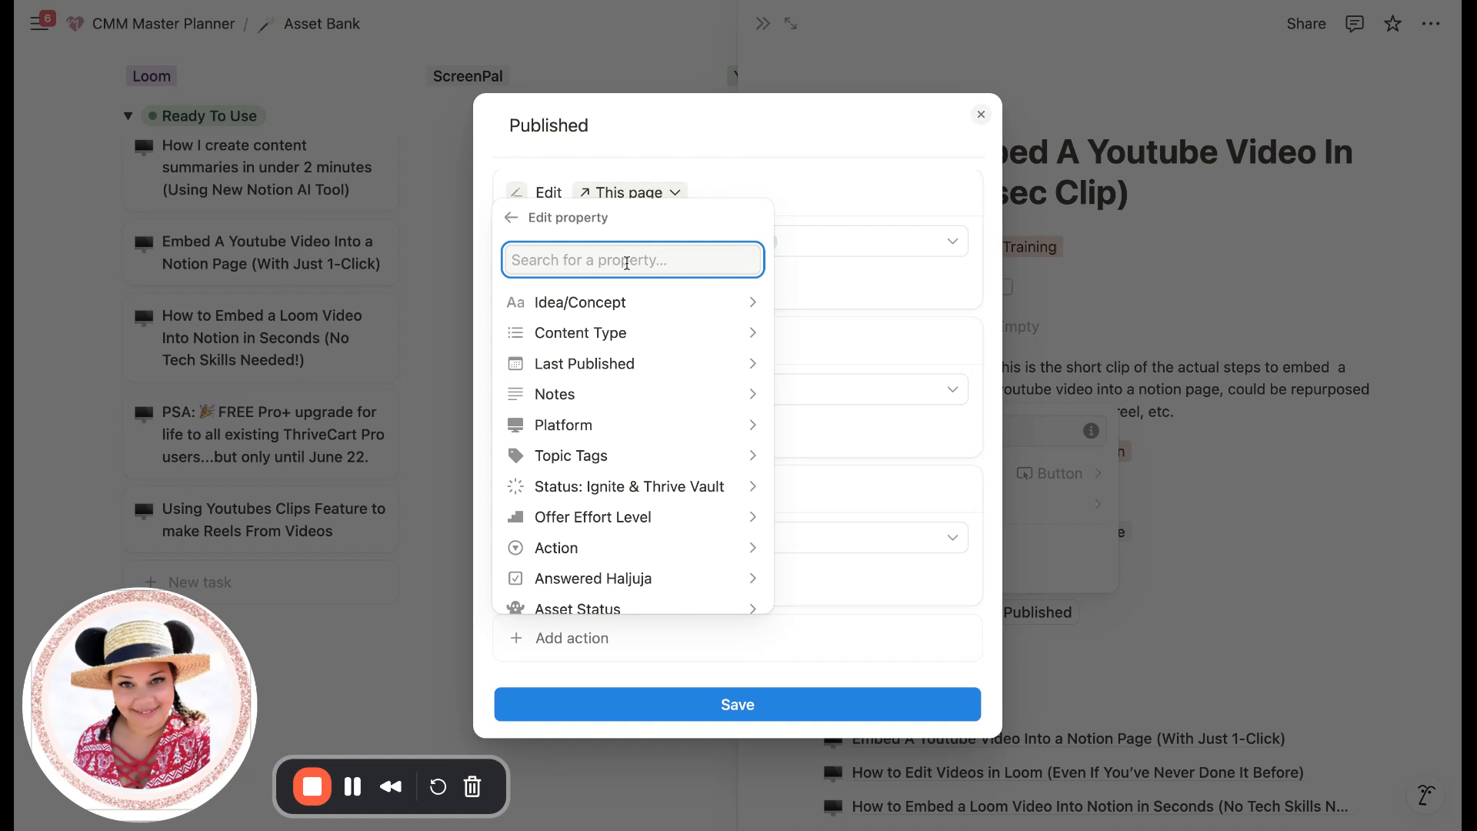
type("last")
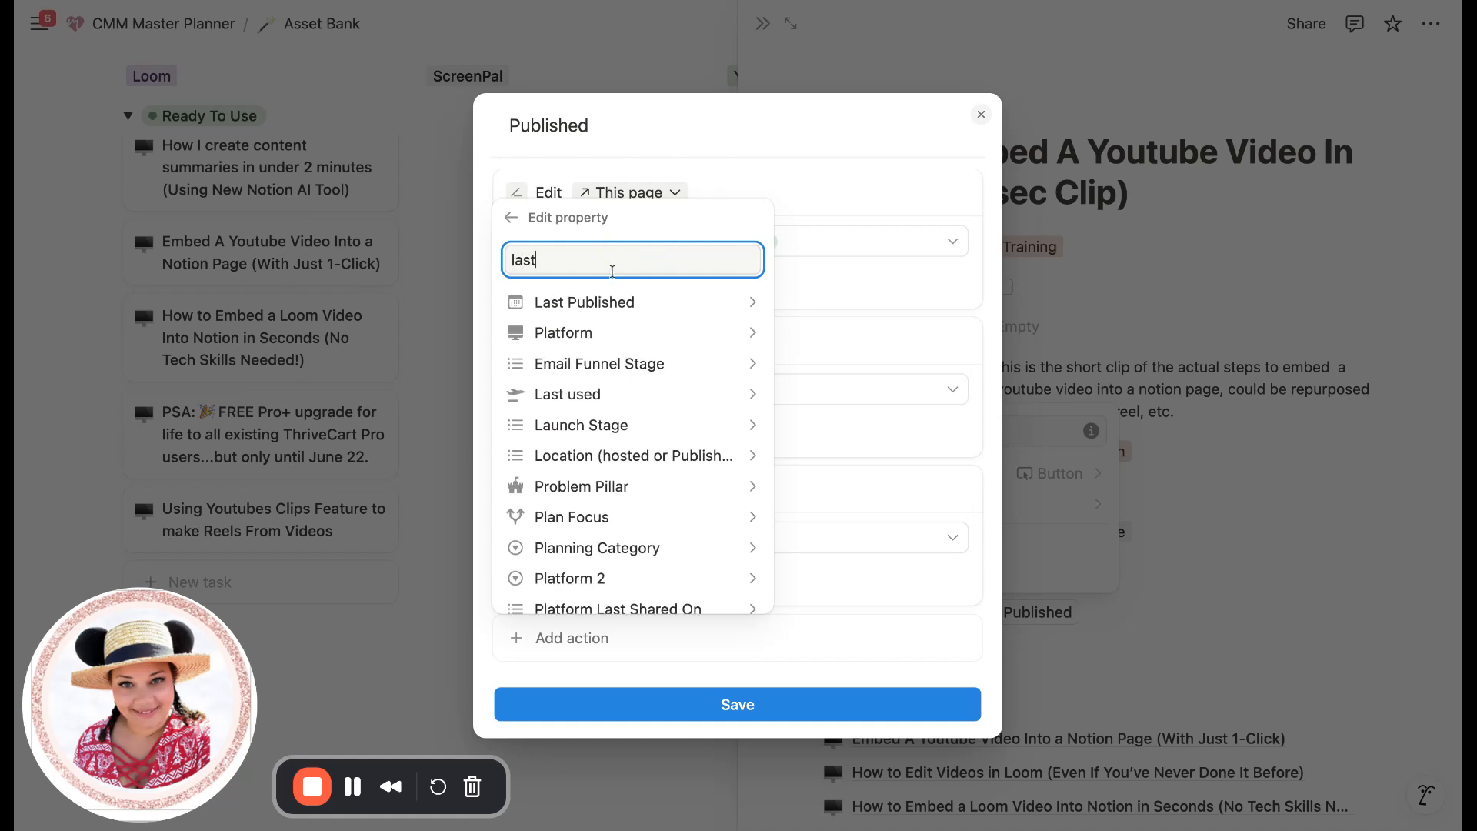
left_click(611, 303)
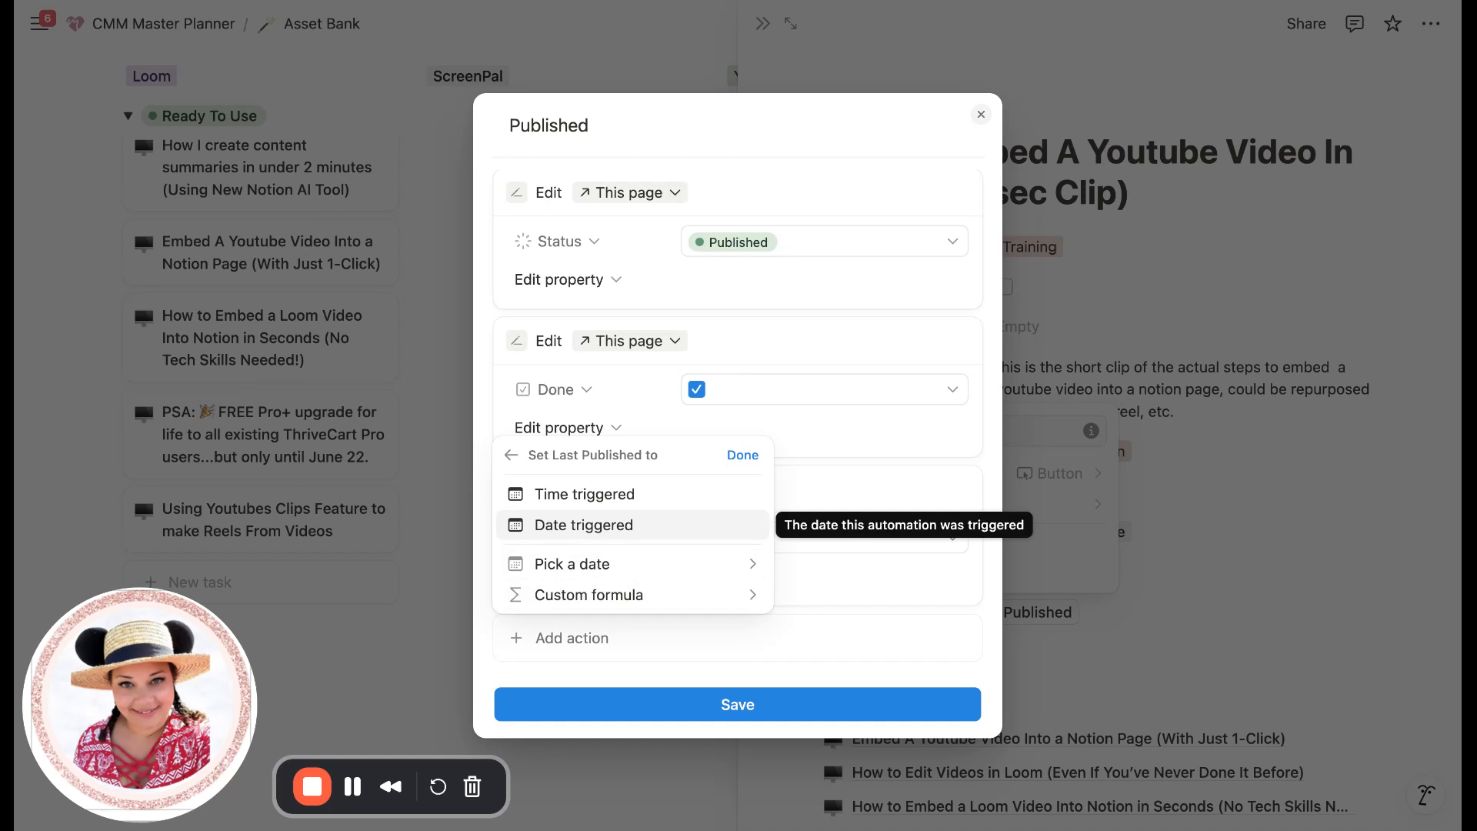
left_click(584, 524)
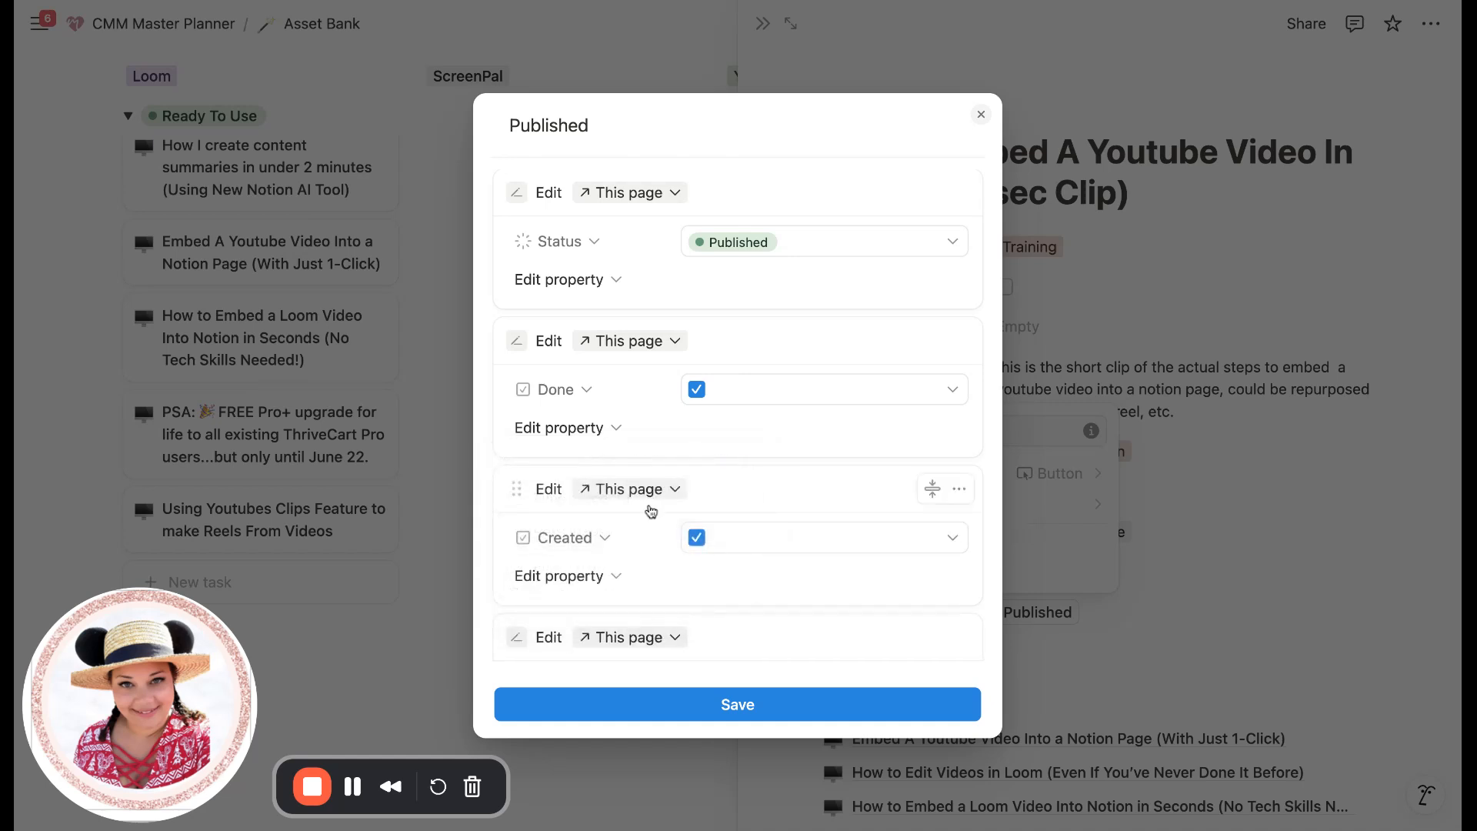
scroll(656, 569, "down", 3)
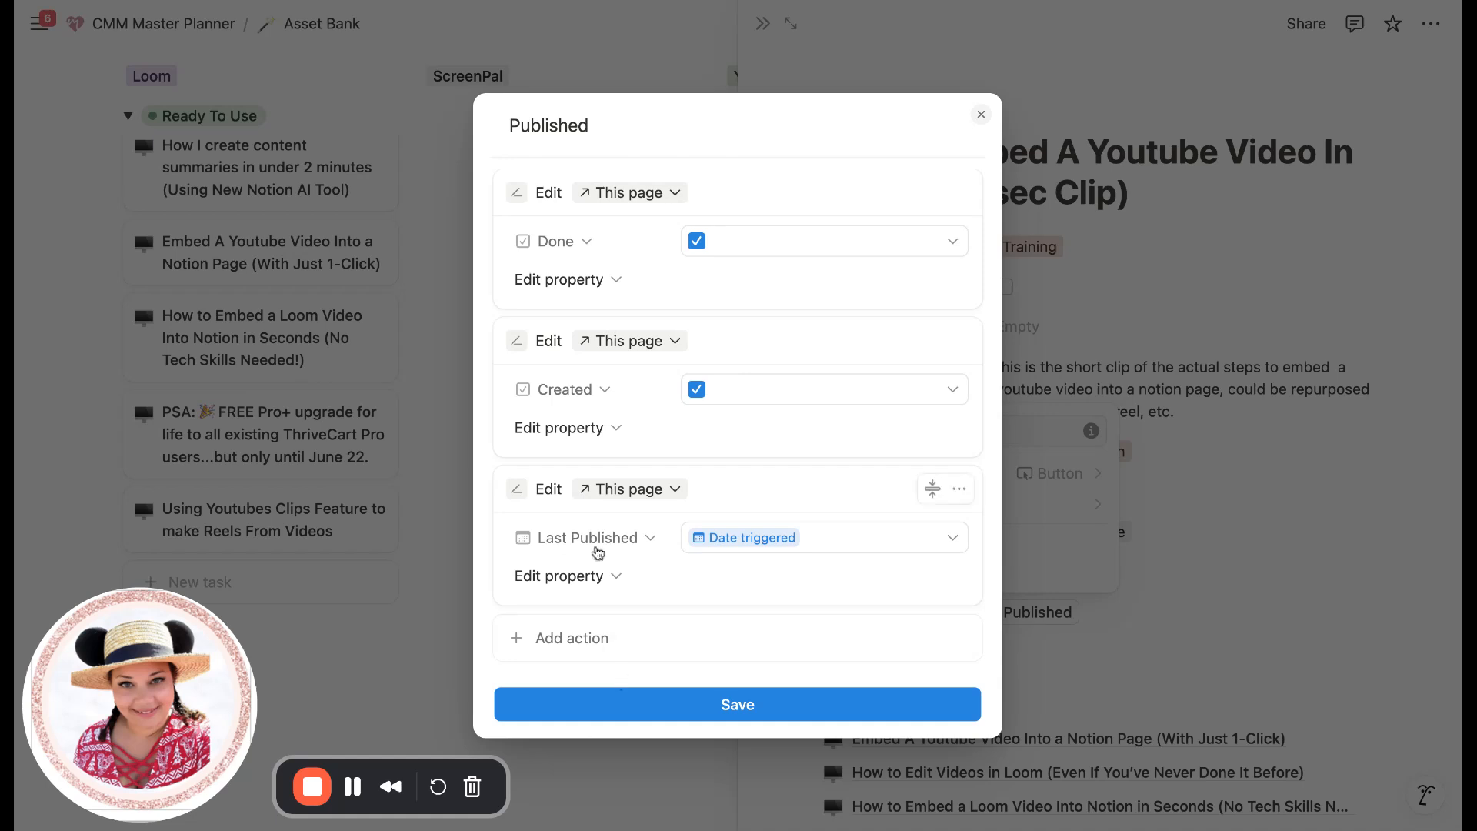
left_click(594, 712)
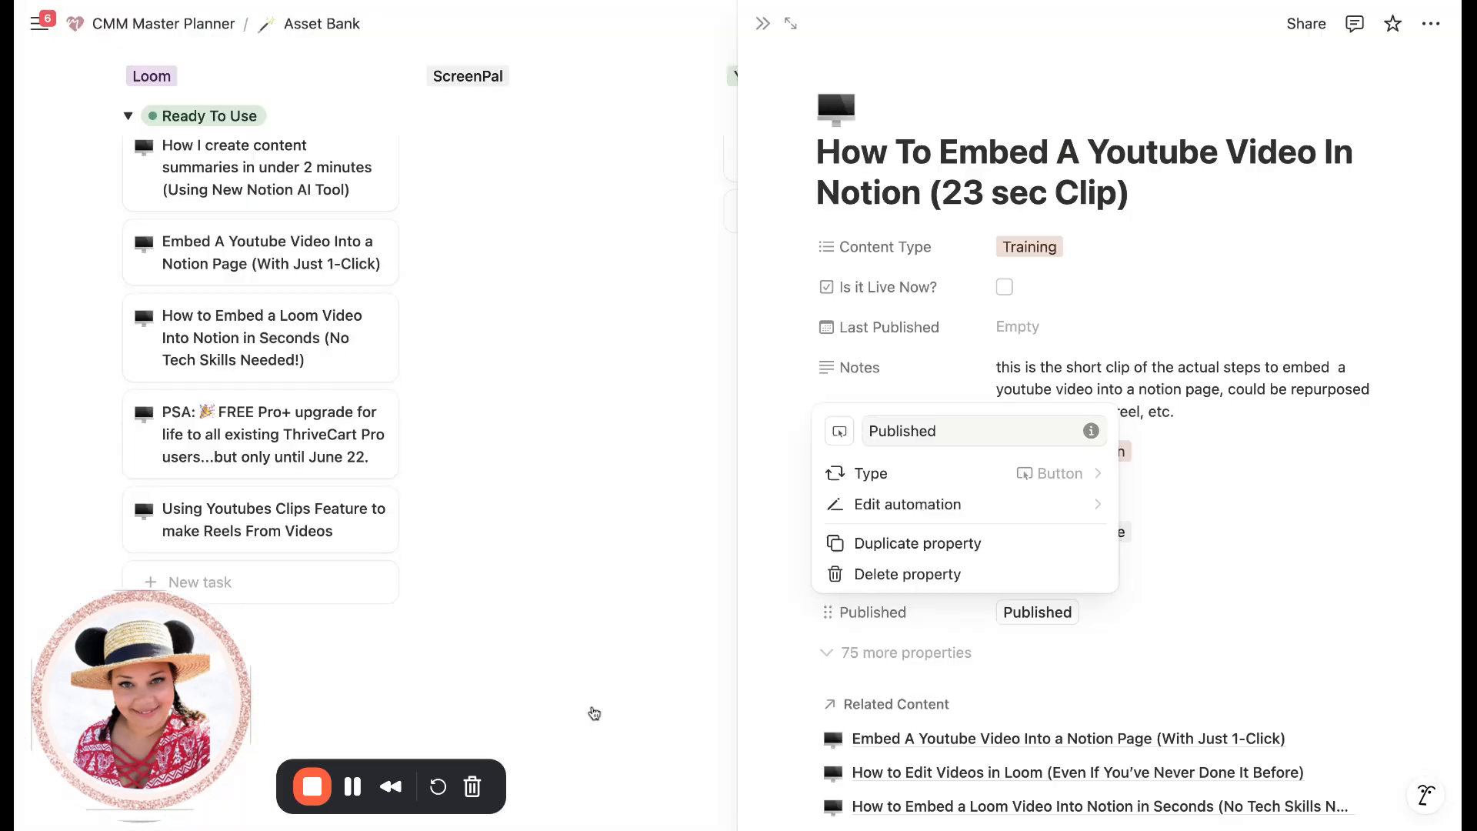
left_click(794, 511)
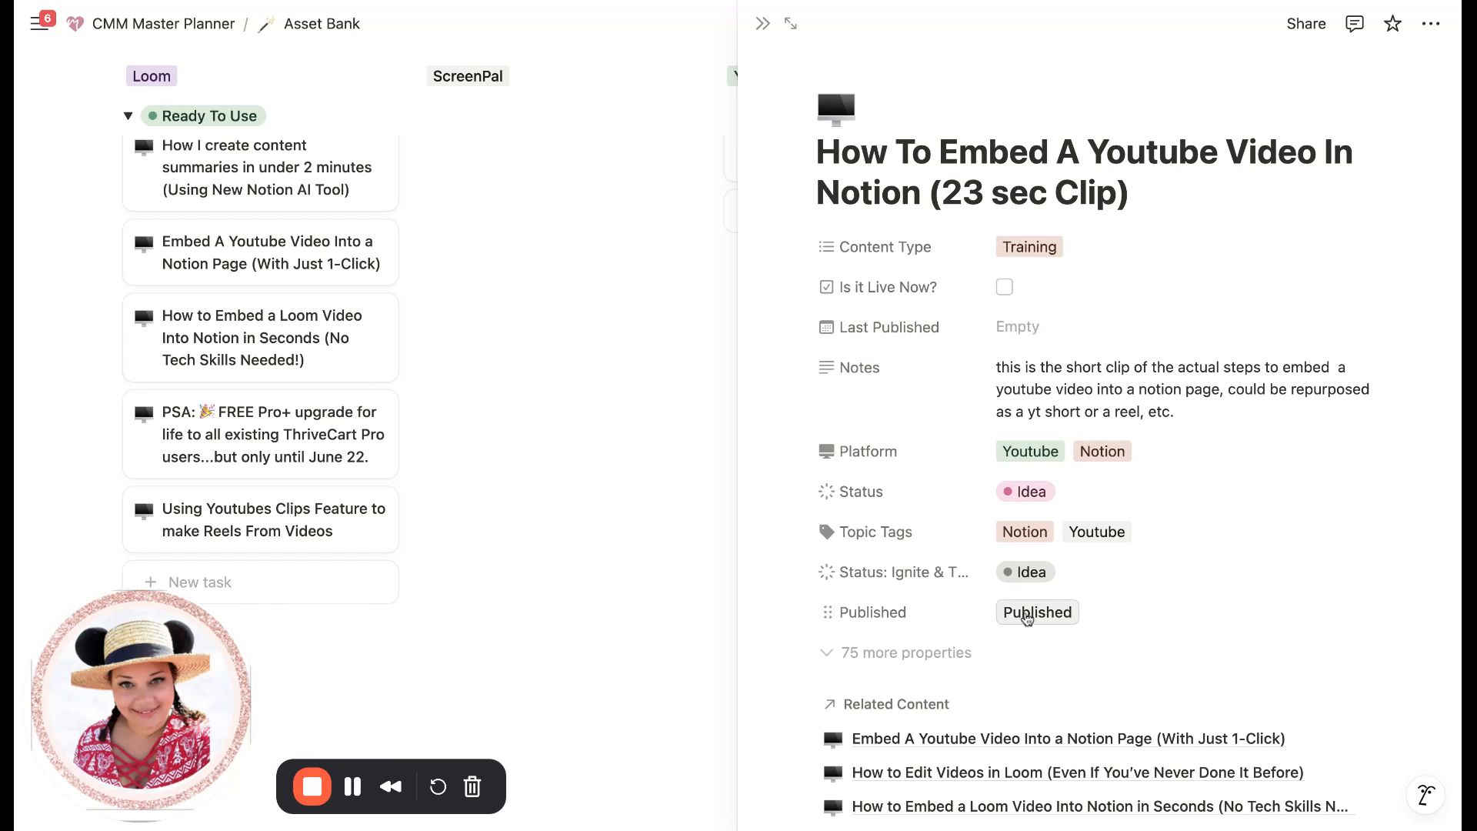
- Run the Published button on the How To Embed A Youtube Video In Notion (23 sec Clip) page
left_click(1027, 616)
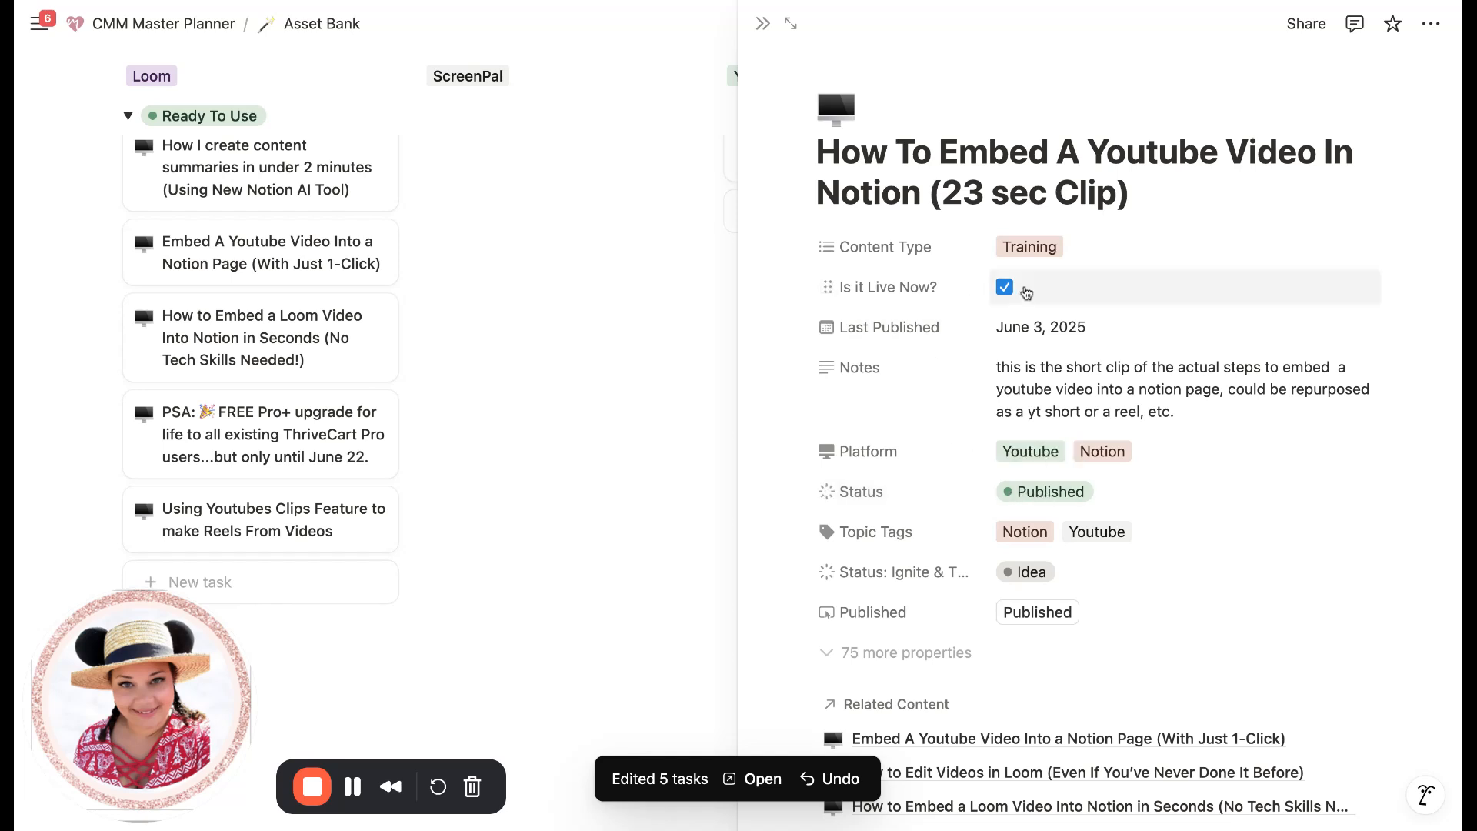
scroll(787, 708, "down", 1)
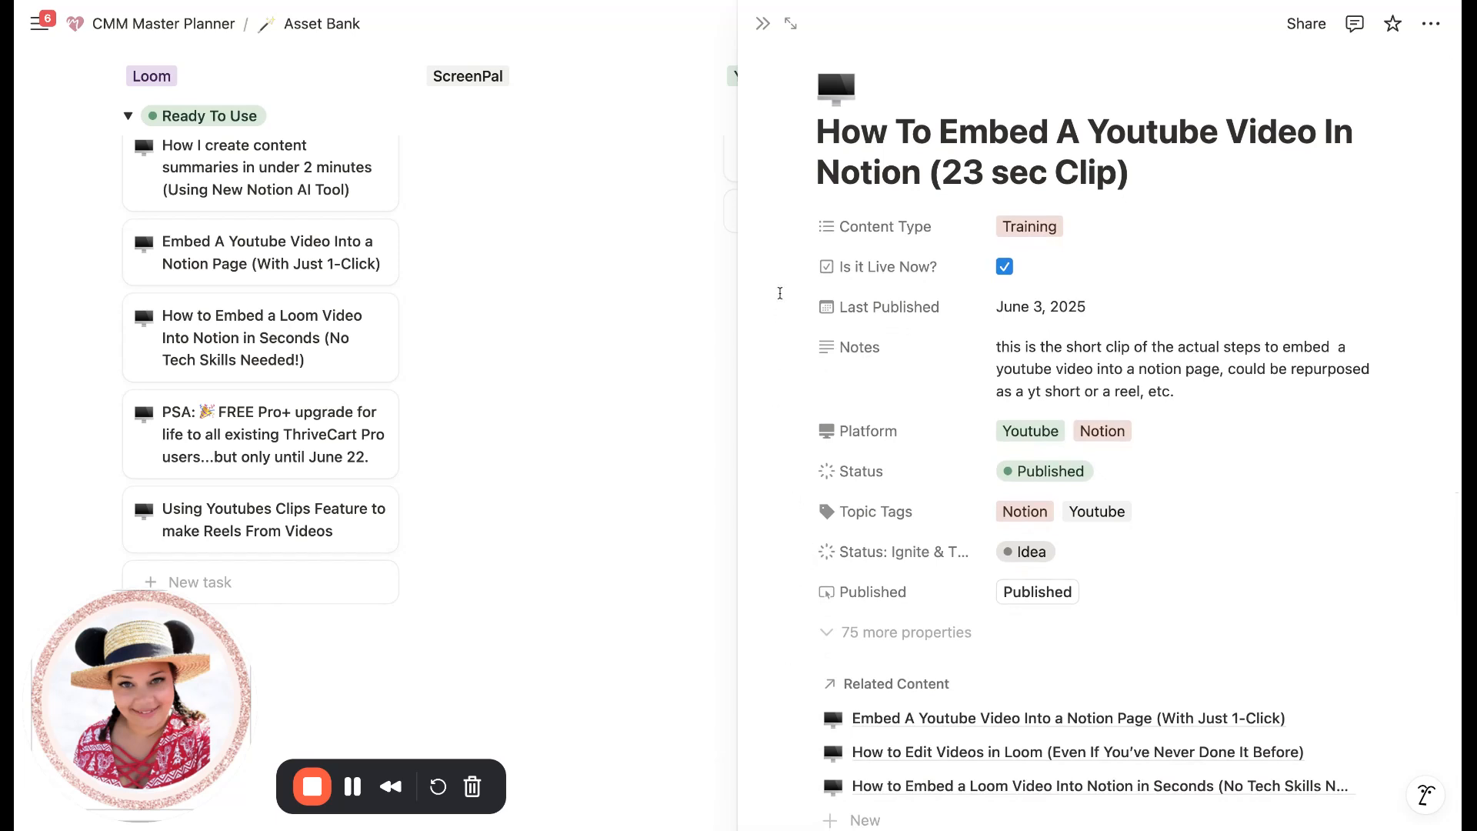
- Set the visibility of the Is it Live Now? and Last Published properties to Always hide
left_click(817, 267)
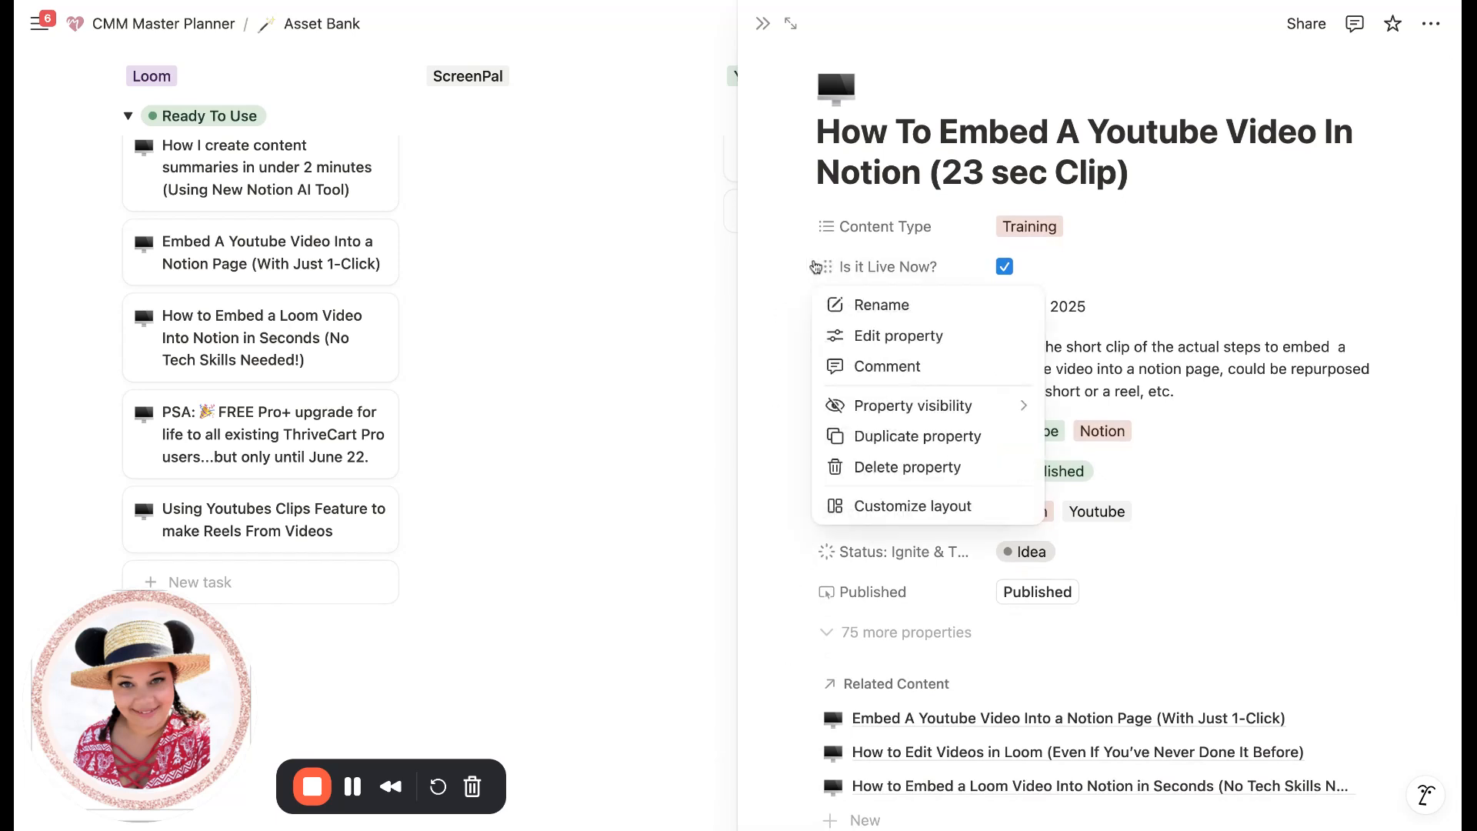
mouse_move(923, 408)
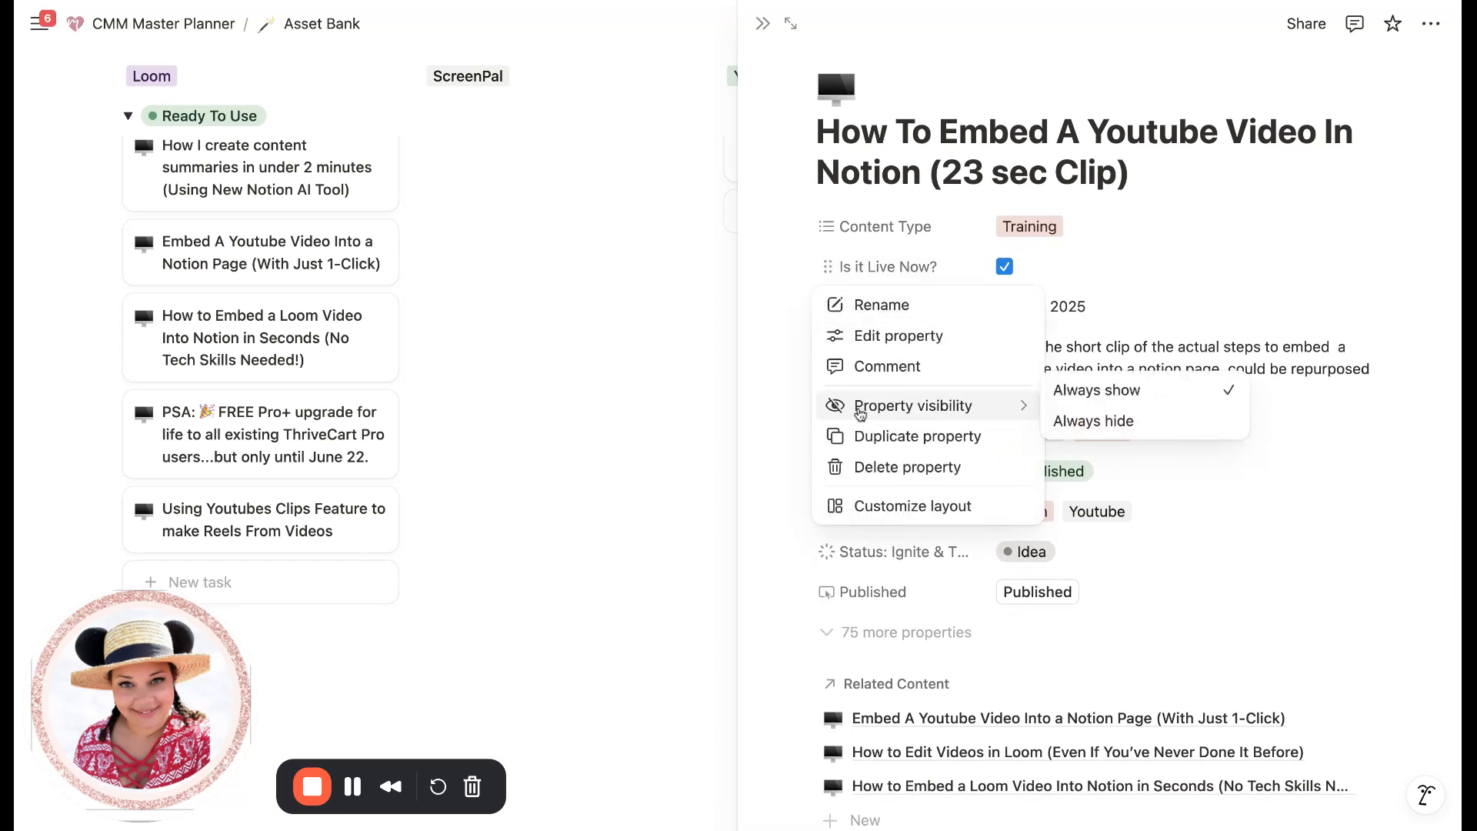
left_click(1076, 422)
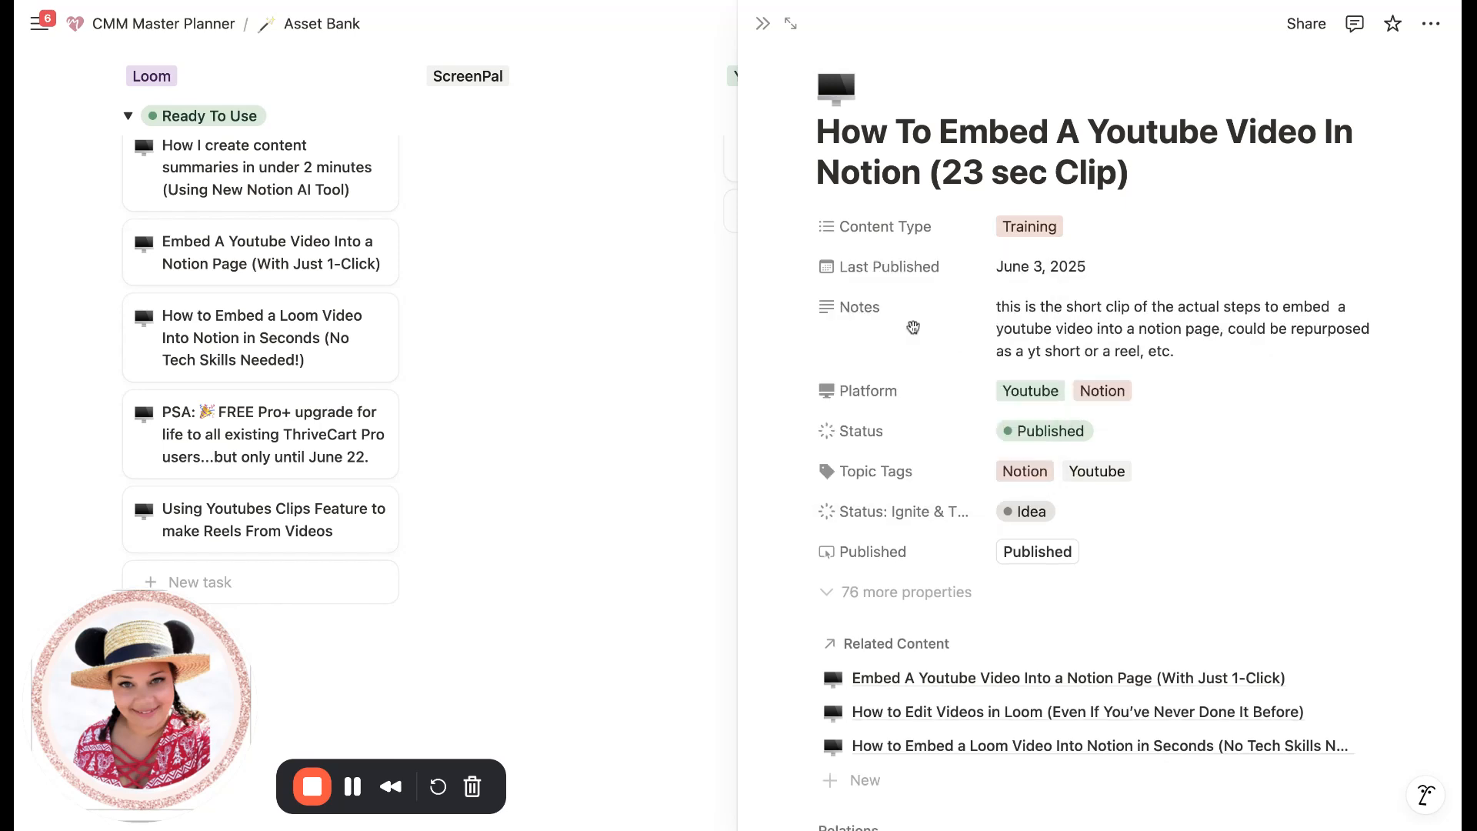
left_click(819, 267)
mouse_move(885, 408)
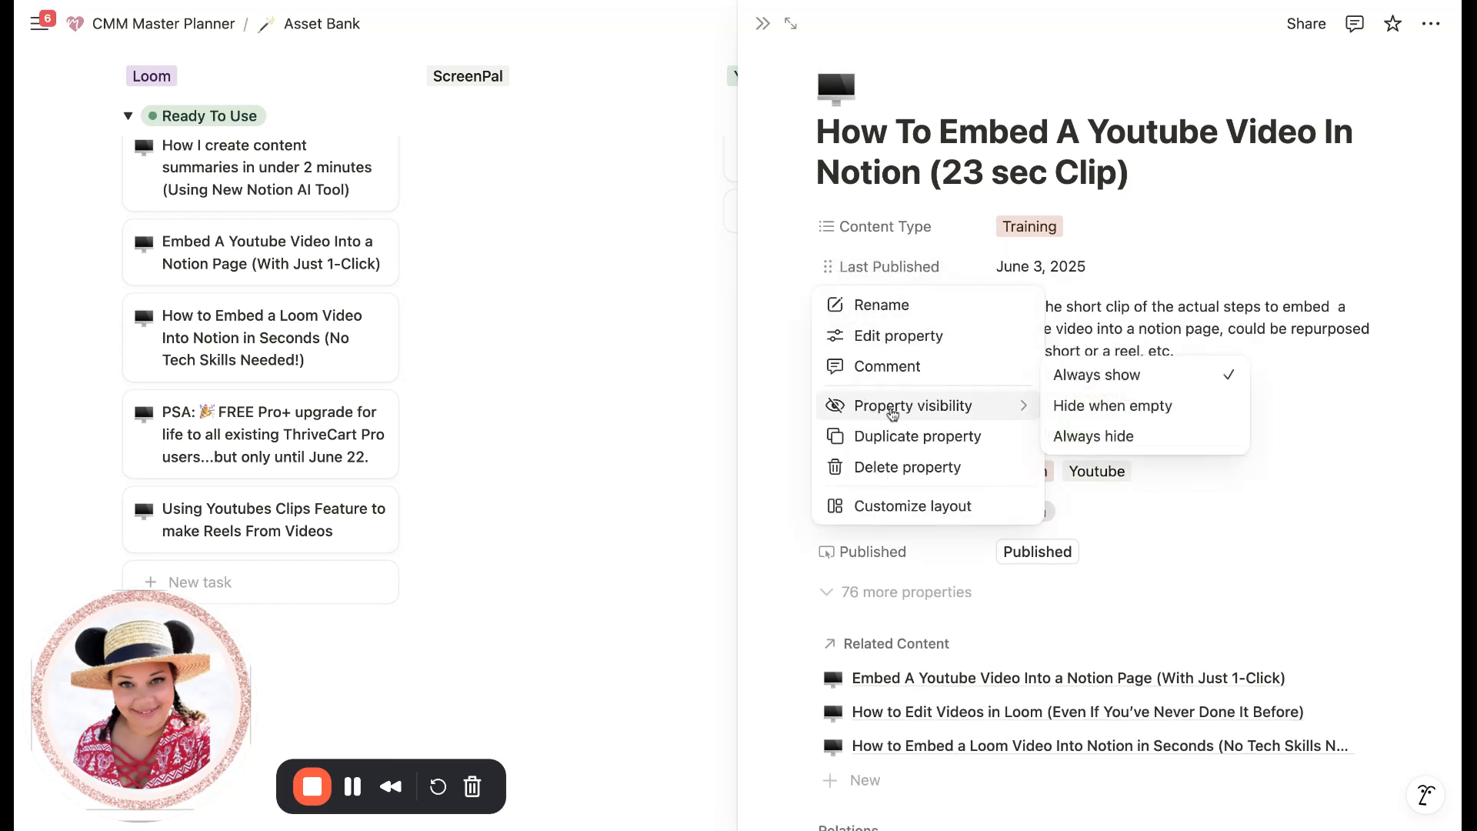
left_click(1098, 438)
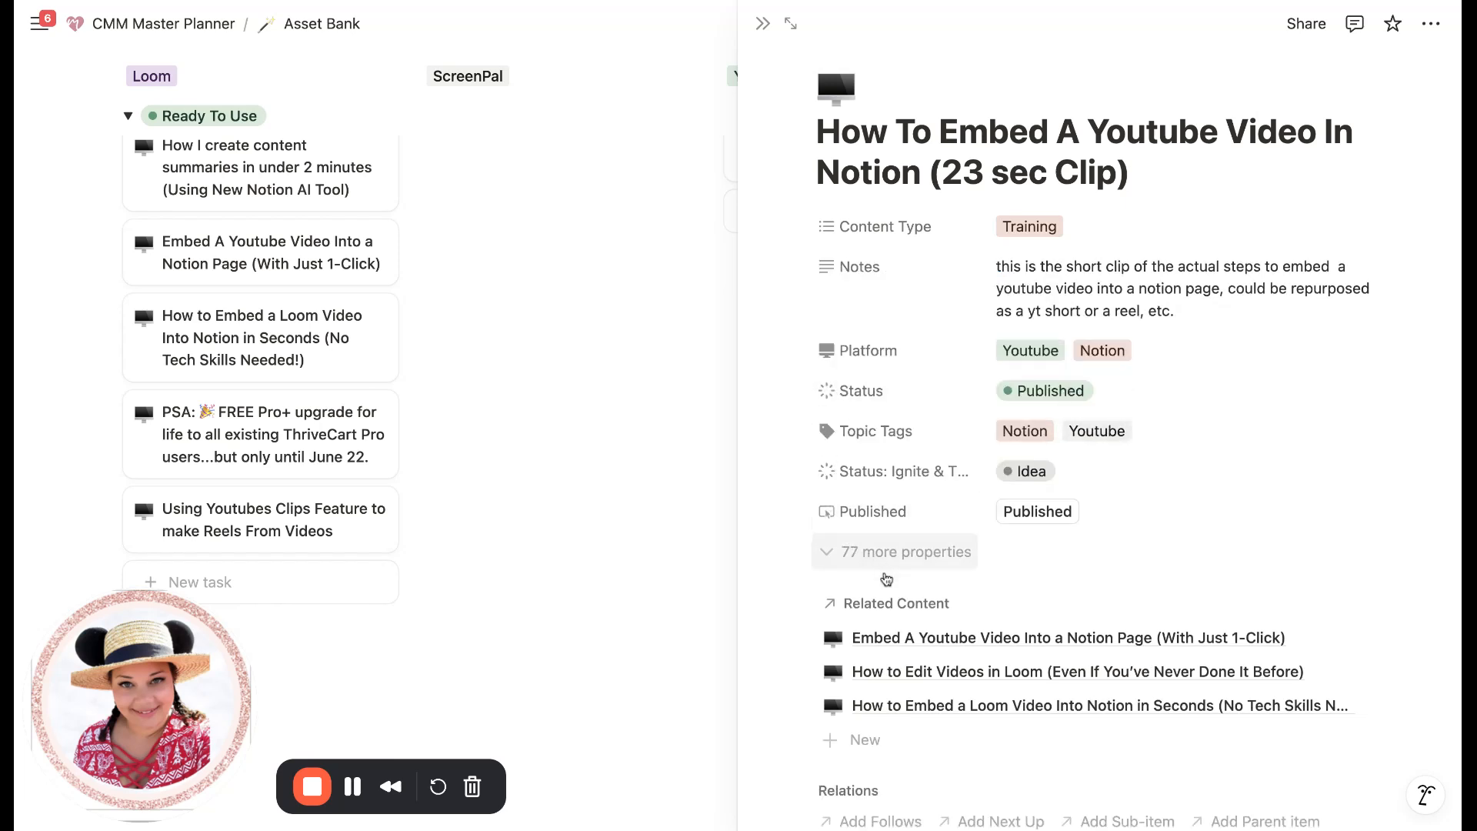
- Look over the open page's contents and the platform columns and status groups of the Trainings board
scroll(885, 581, "down", 1)
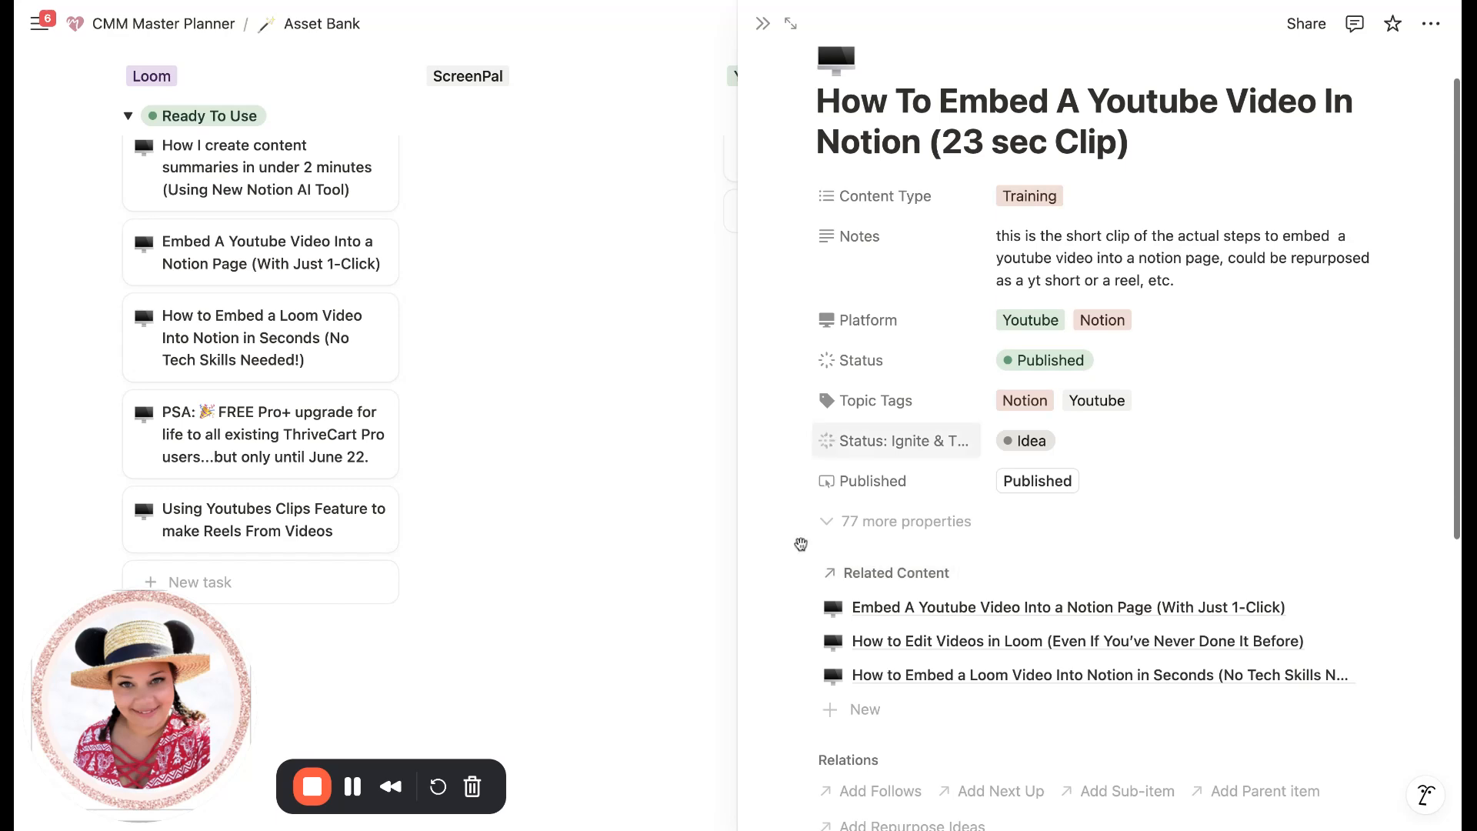
scroll(800, 543, "down", 5)
scroll(802, 542, "up", 5)
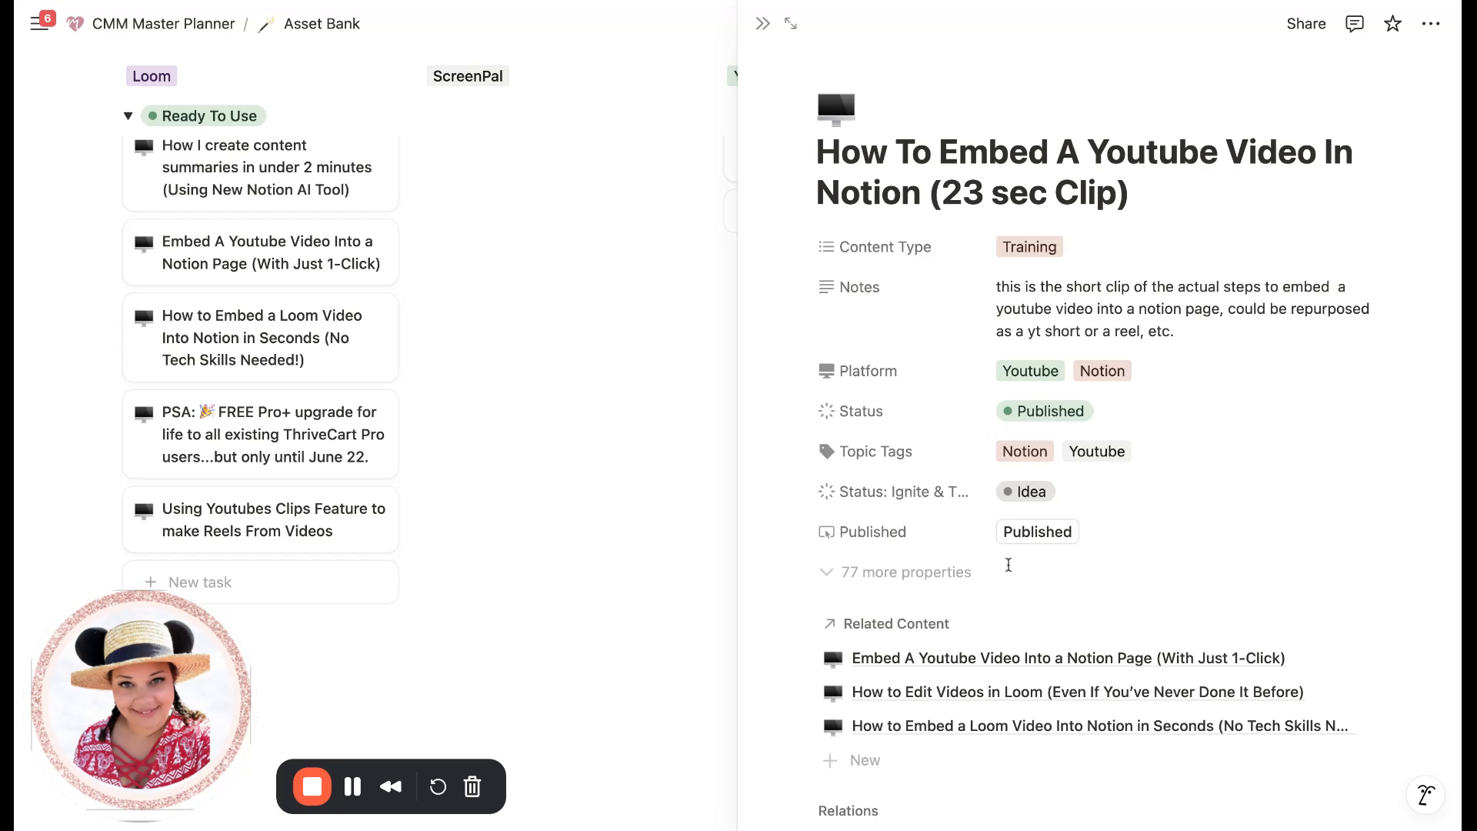
scroll(558, 535, "up", 10)
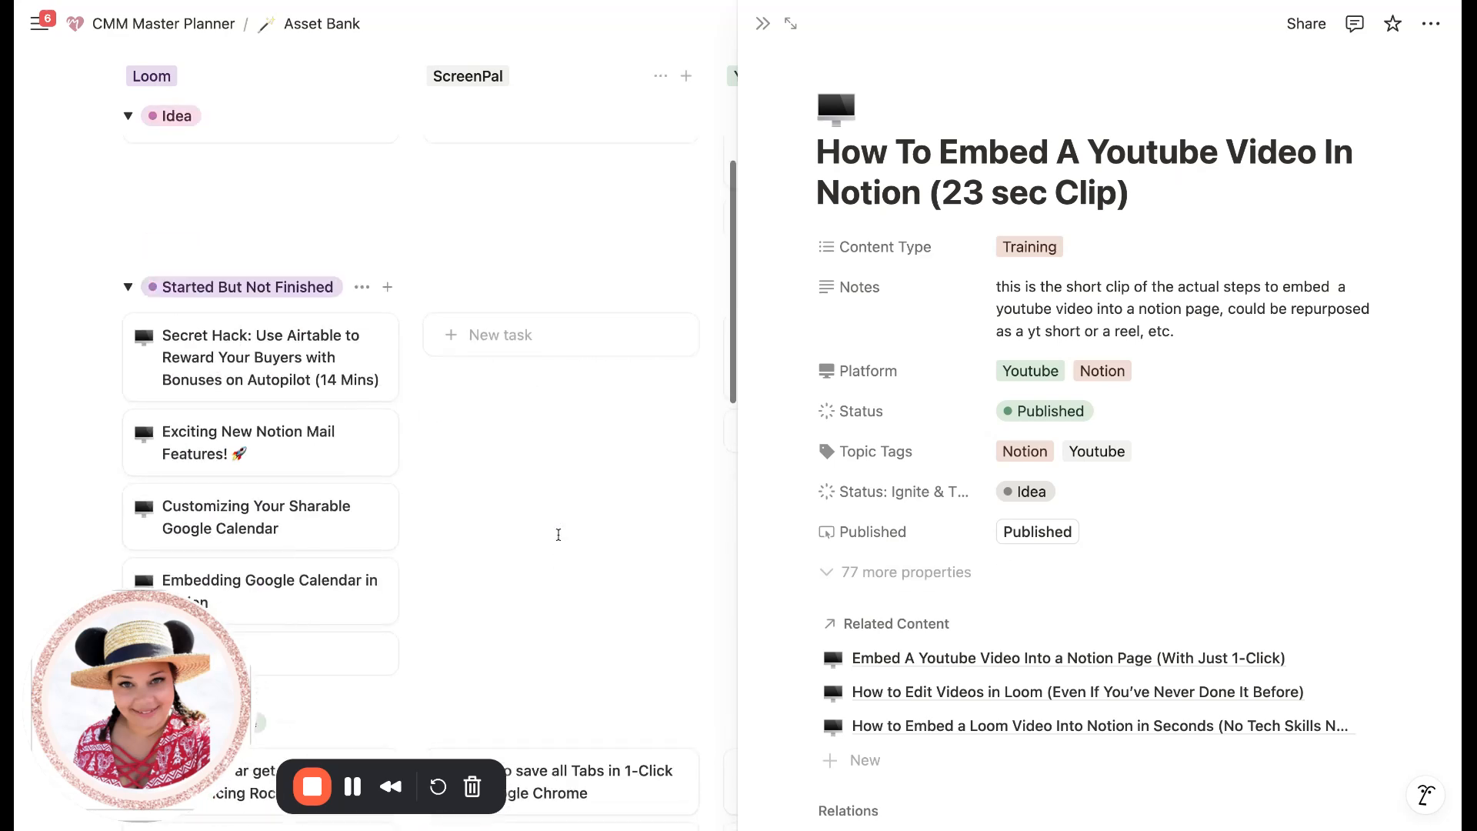
scroll(558, 533, "right", 3)
scroll(558, 533, "right", 2)
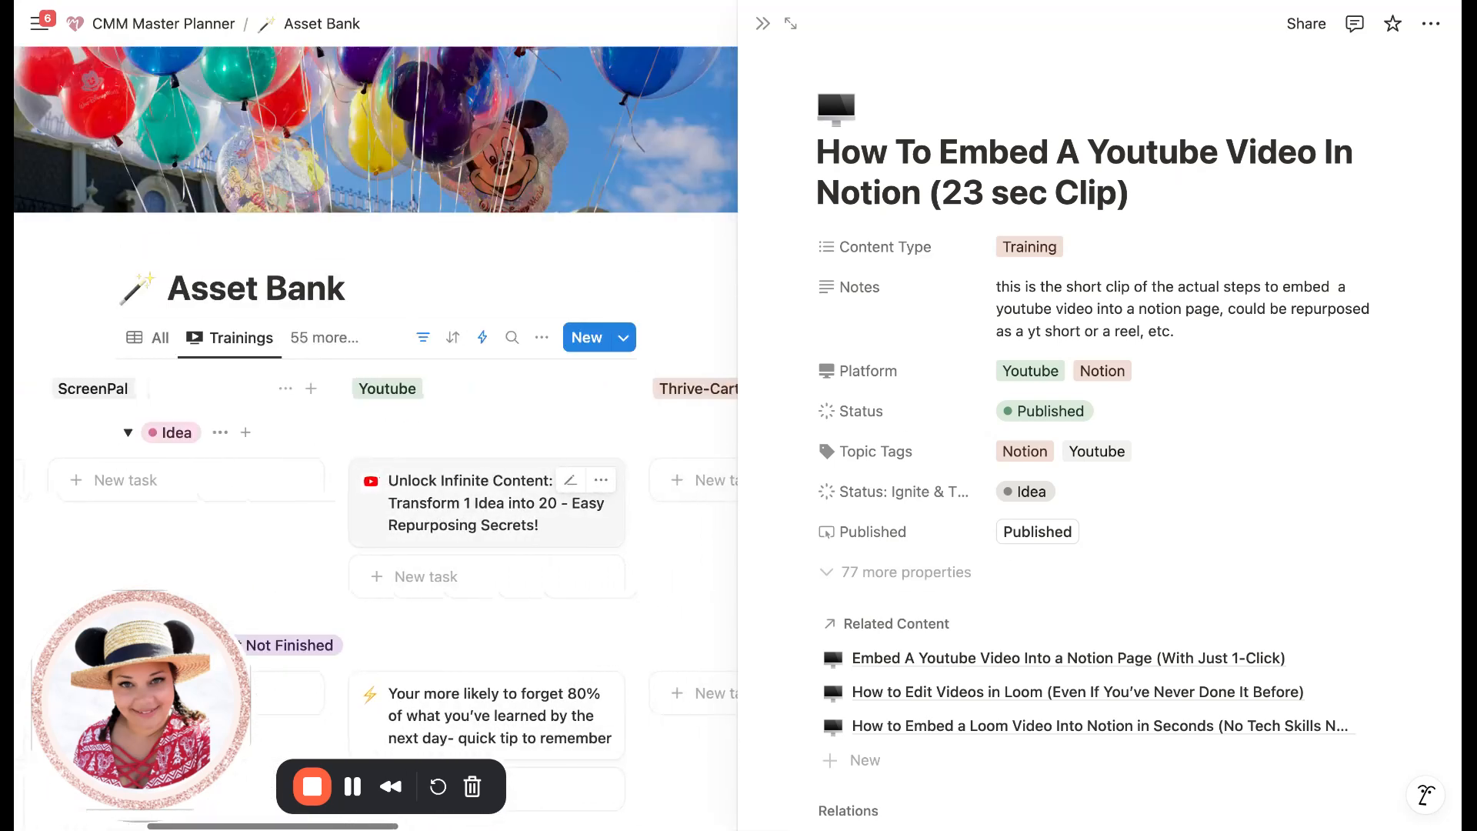
scroll(559, 533, "left", 5)
scroll(376, 430, "left", 1)
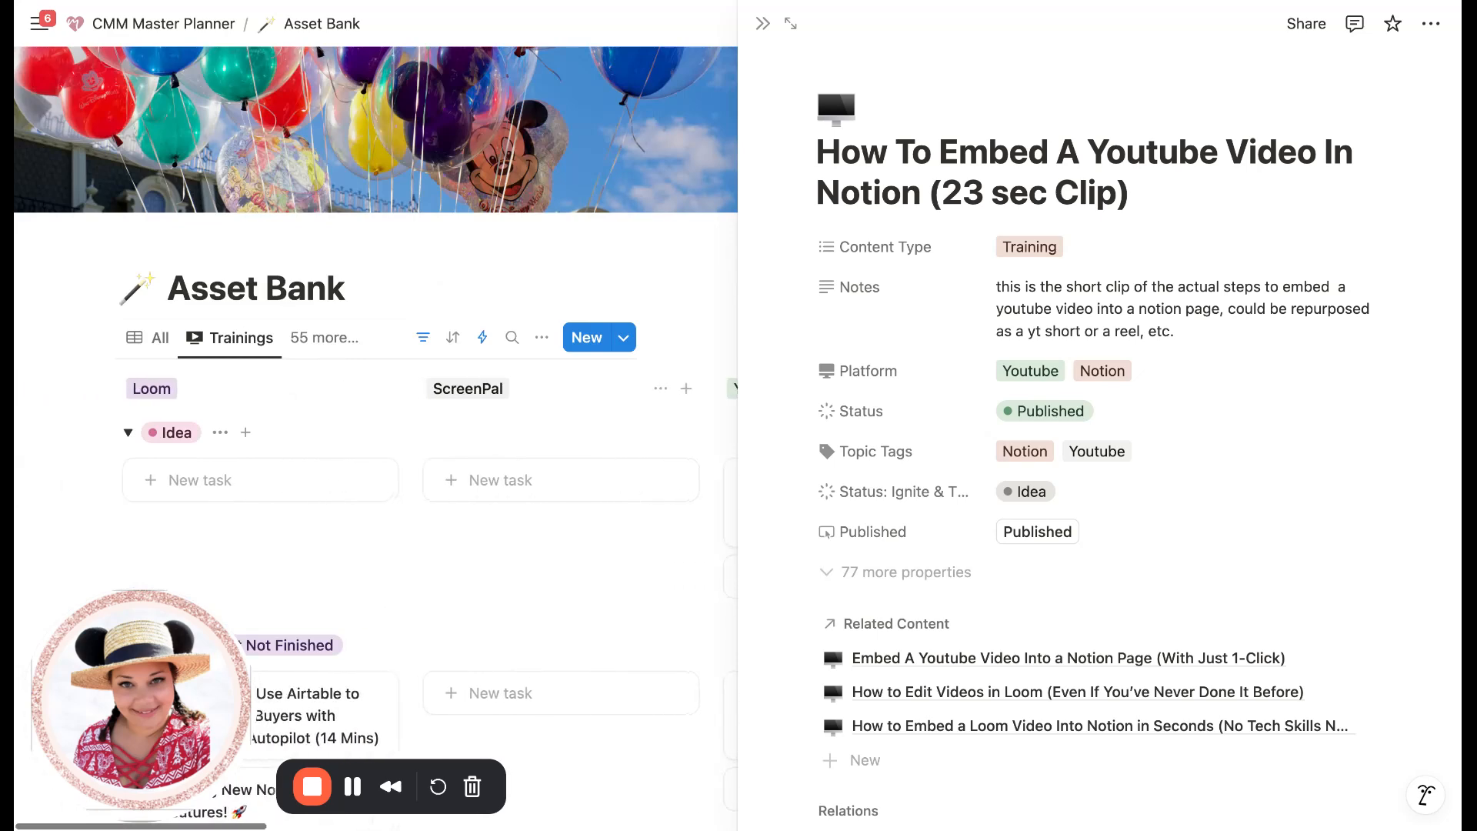
scroll(376, 431, "down", 1)
scroll(376, 431, "down", 5)
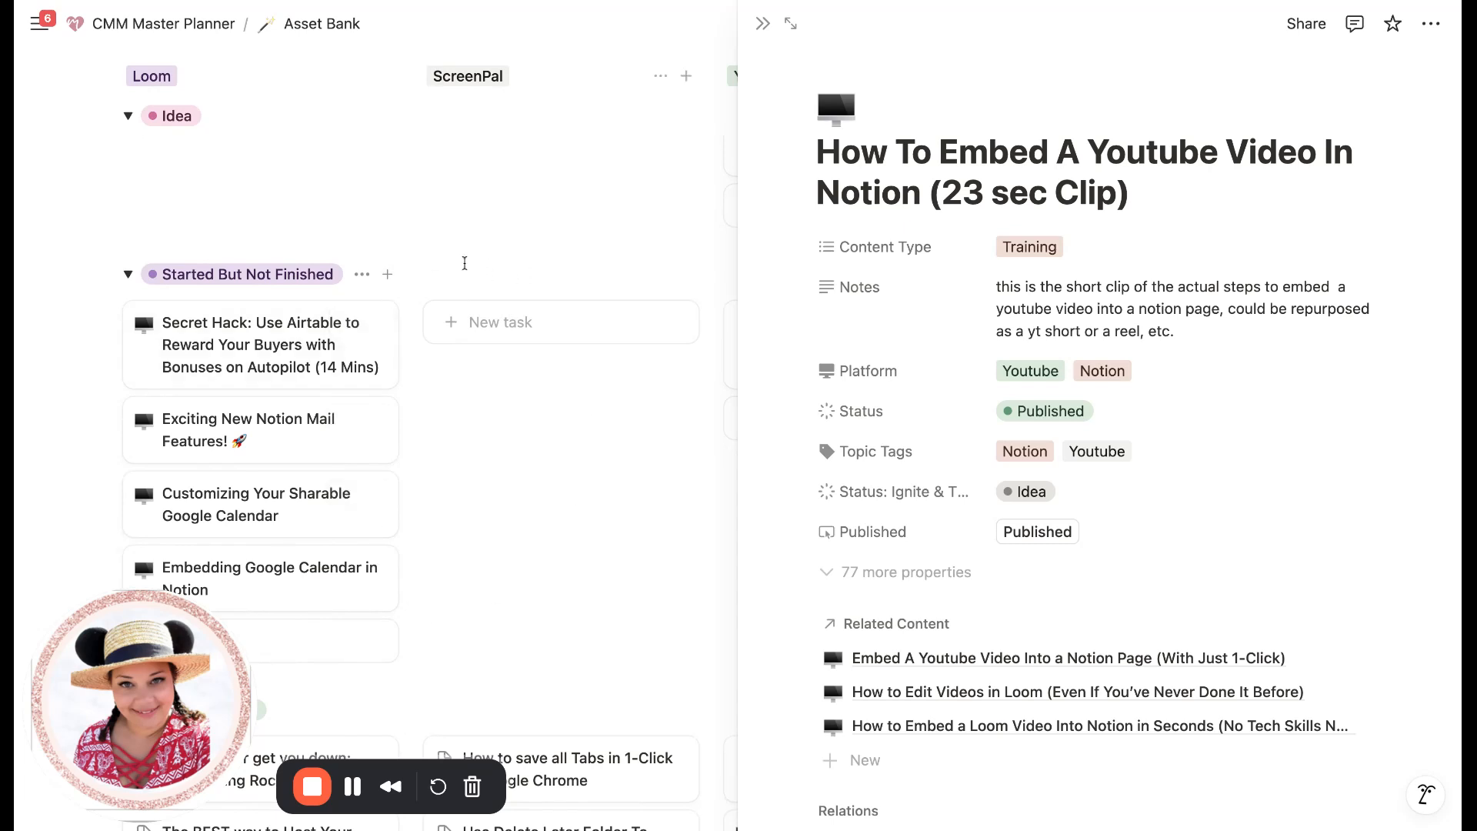
scroll(376, 431, "up", 5)
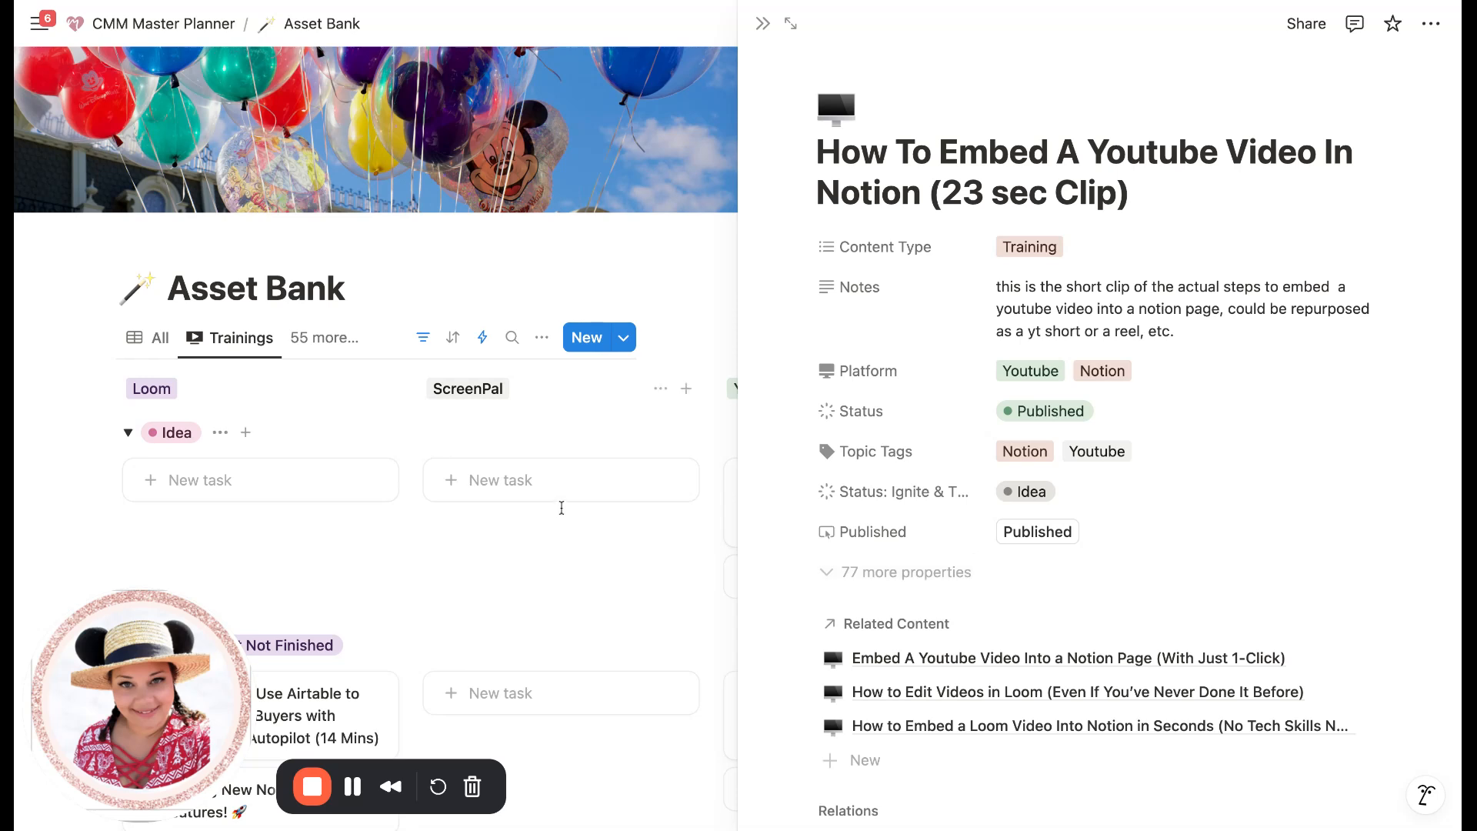
- Add a filter to the Trainings view that shows only items whose Created checkbox is Unchecked
left_click(420, 341)
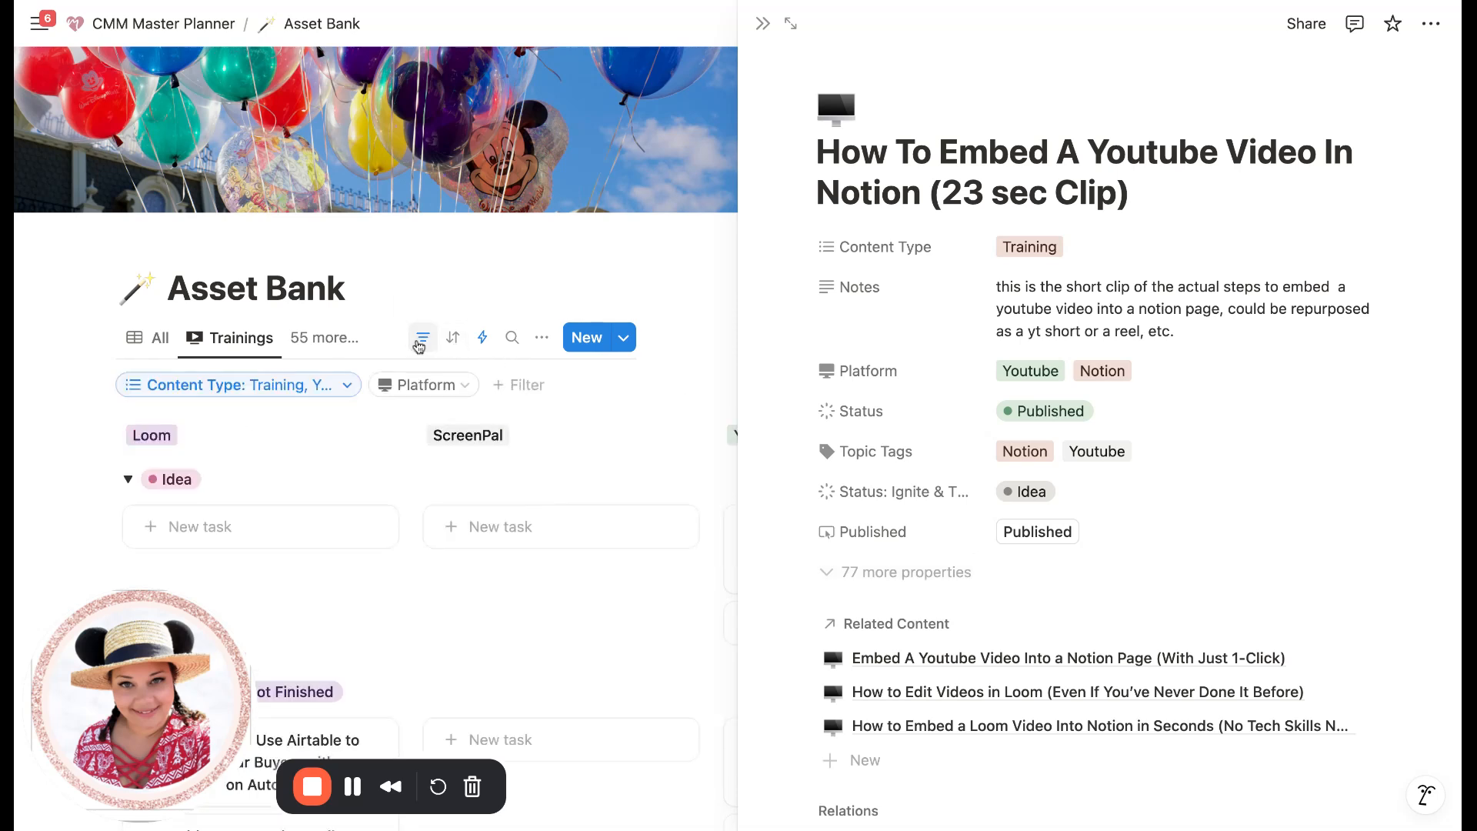
left_click(517, 395)
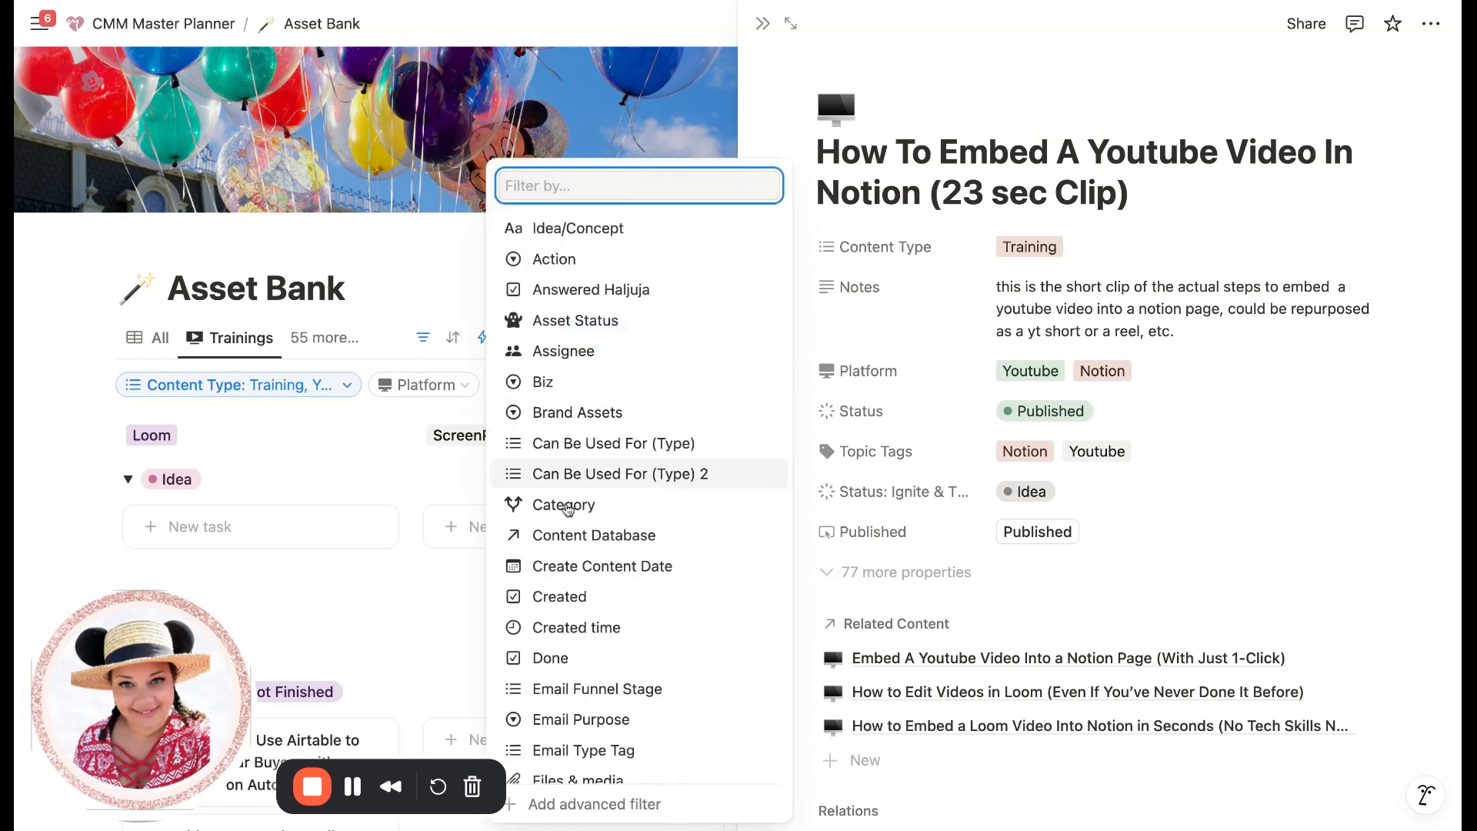
scroll(574, 523, "down", 2)
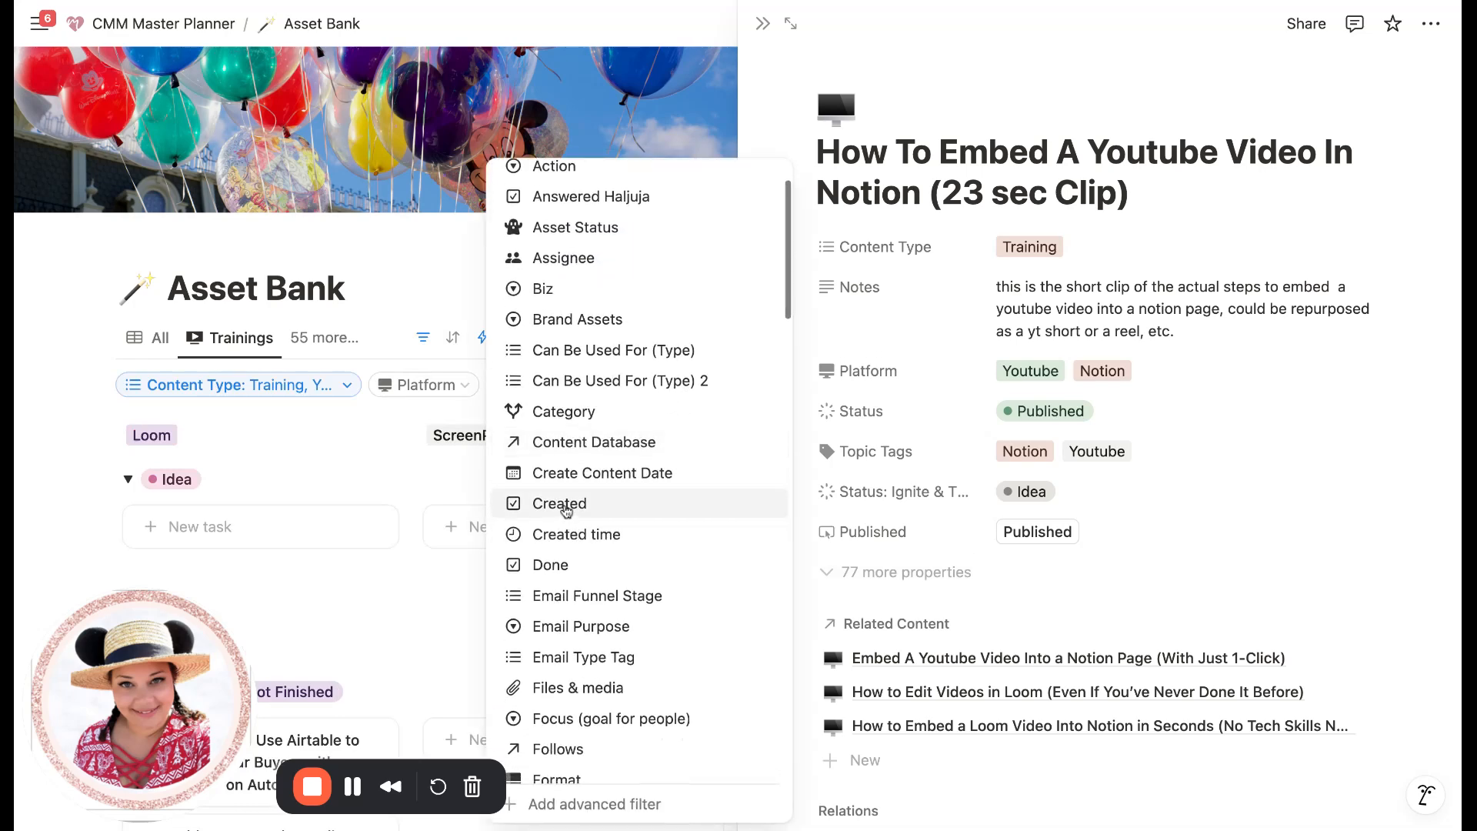
left_click(564, 505)
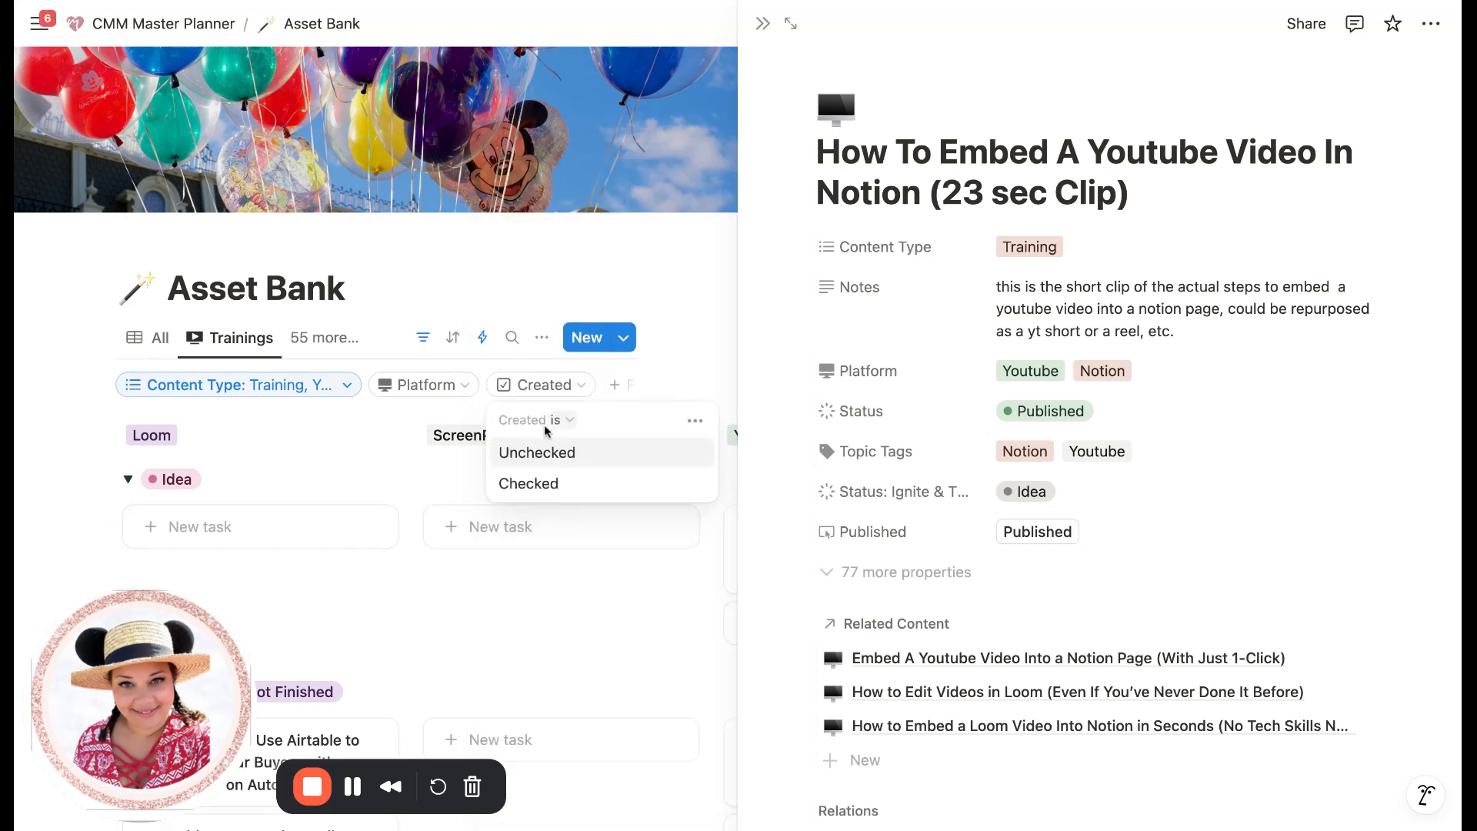
left_click(526, 456)
left_click(554, 541)
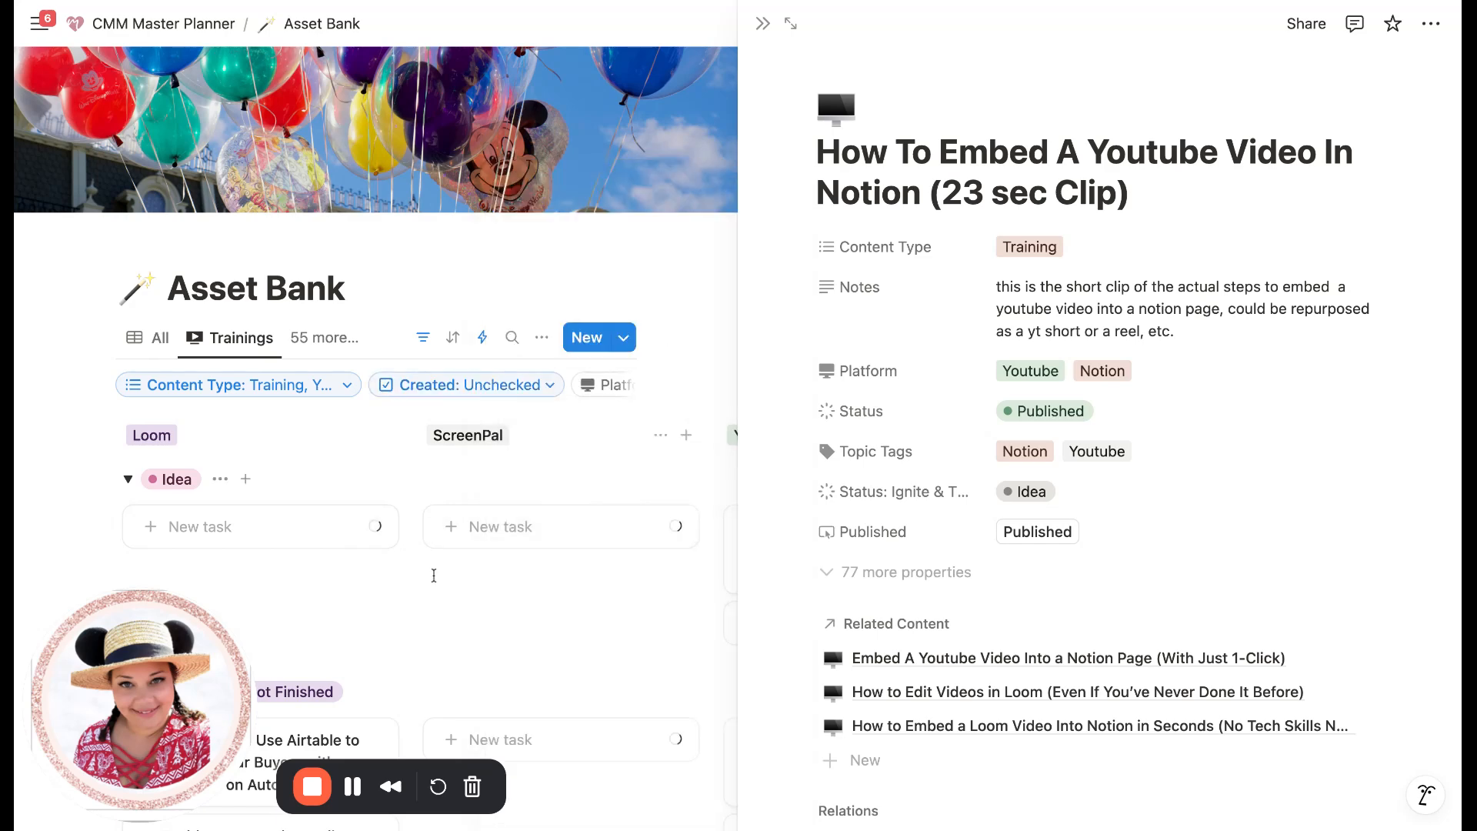
scroll(434, 576, "down", 15)
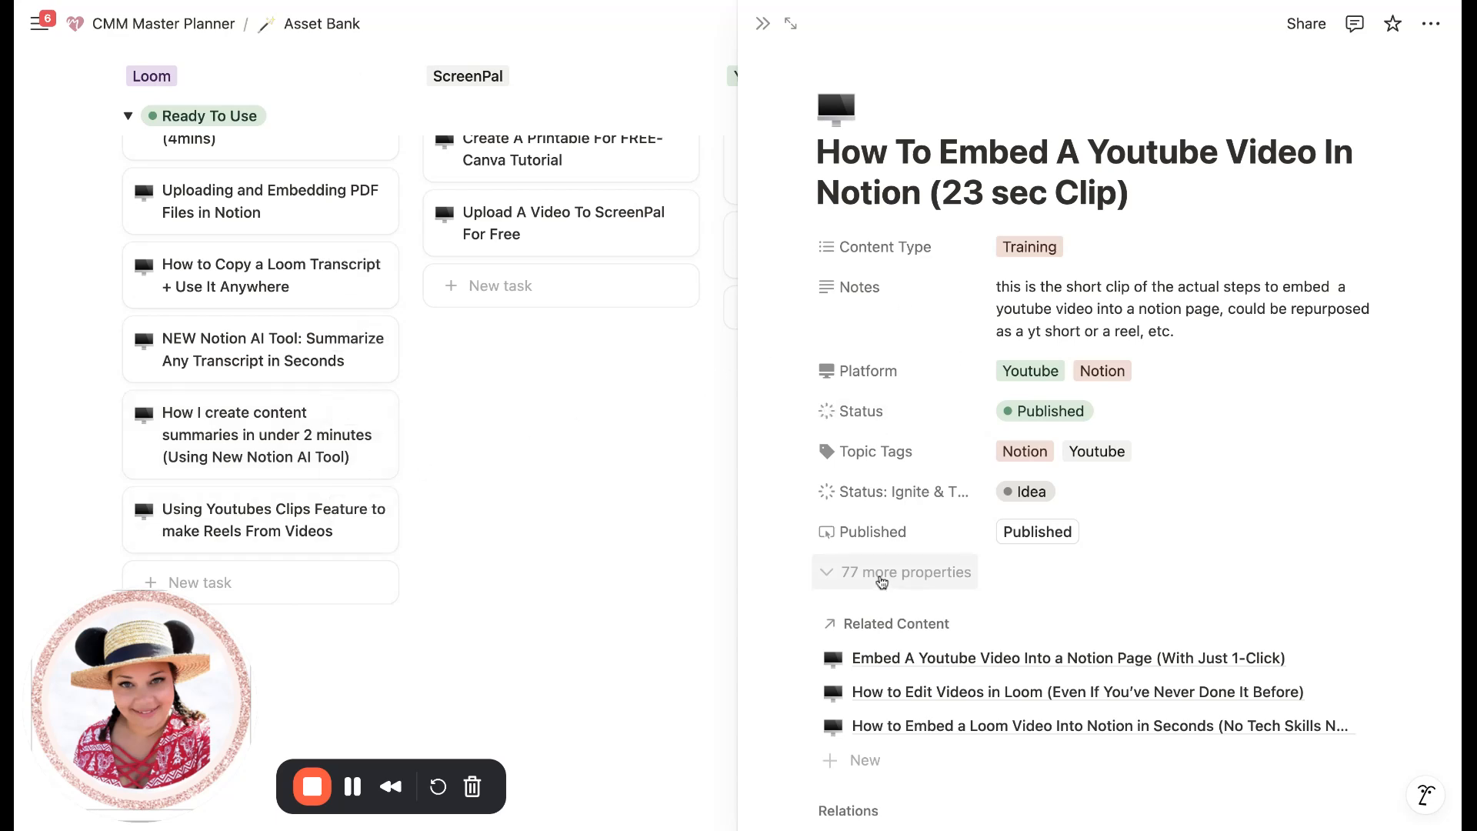
- Expand the open page's hidden properties and uncheck its Created checkbox
left_click(880, 575)
scroll(923, 604, "down", 10)
scroll(924, 607, "up", 10)
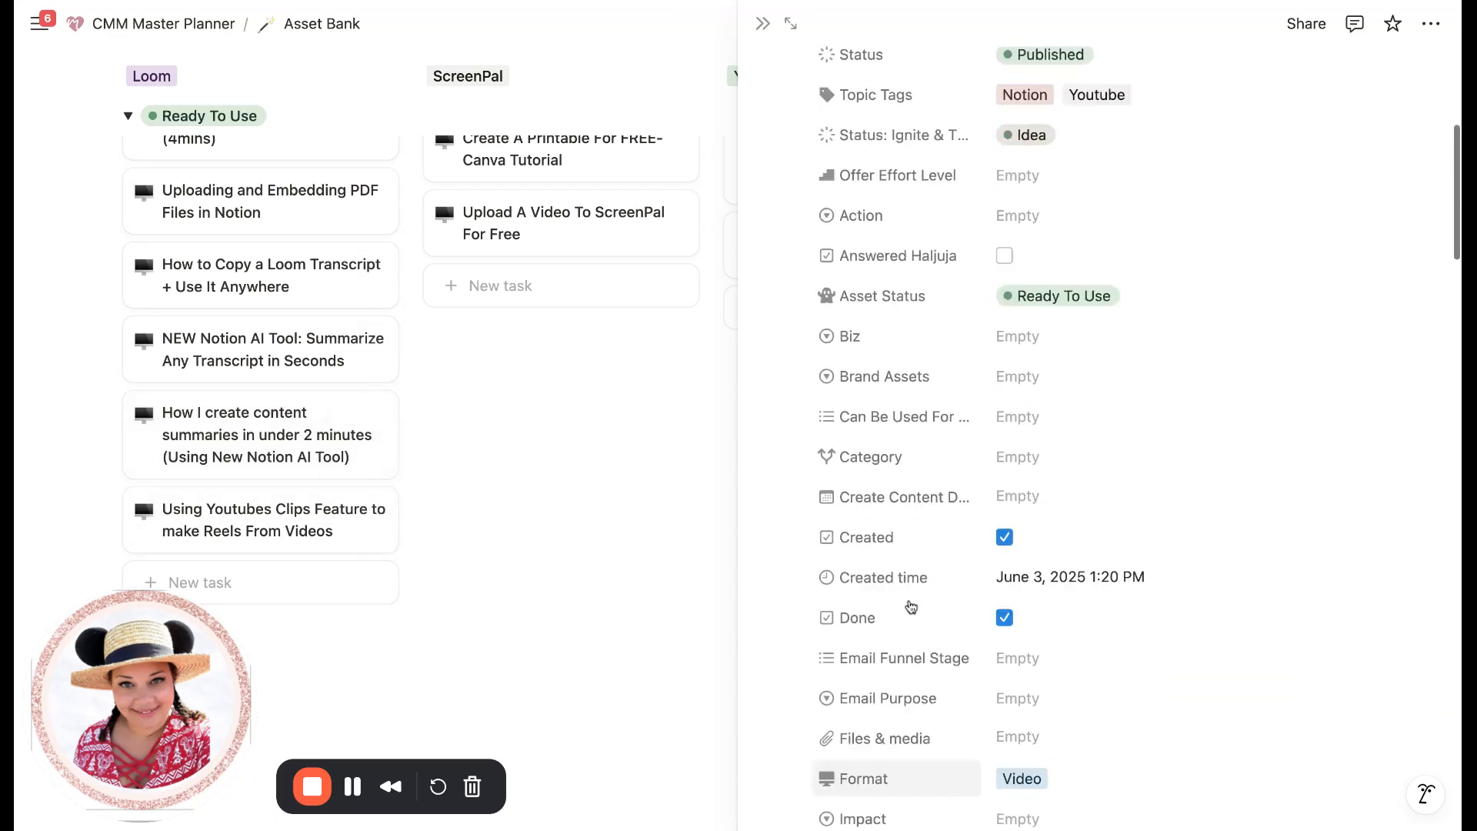
scroll(910, 607, "down", 10)
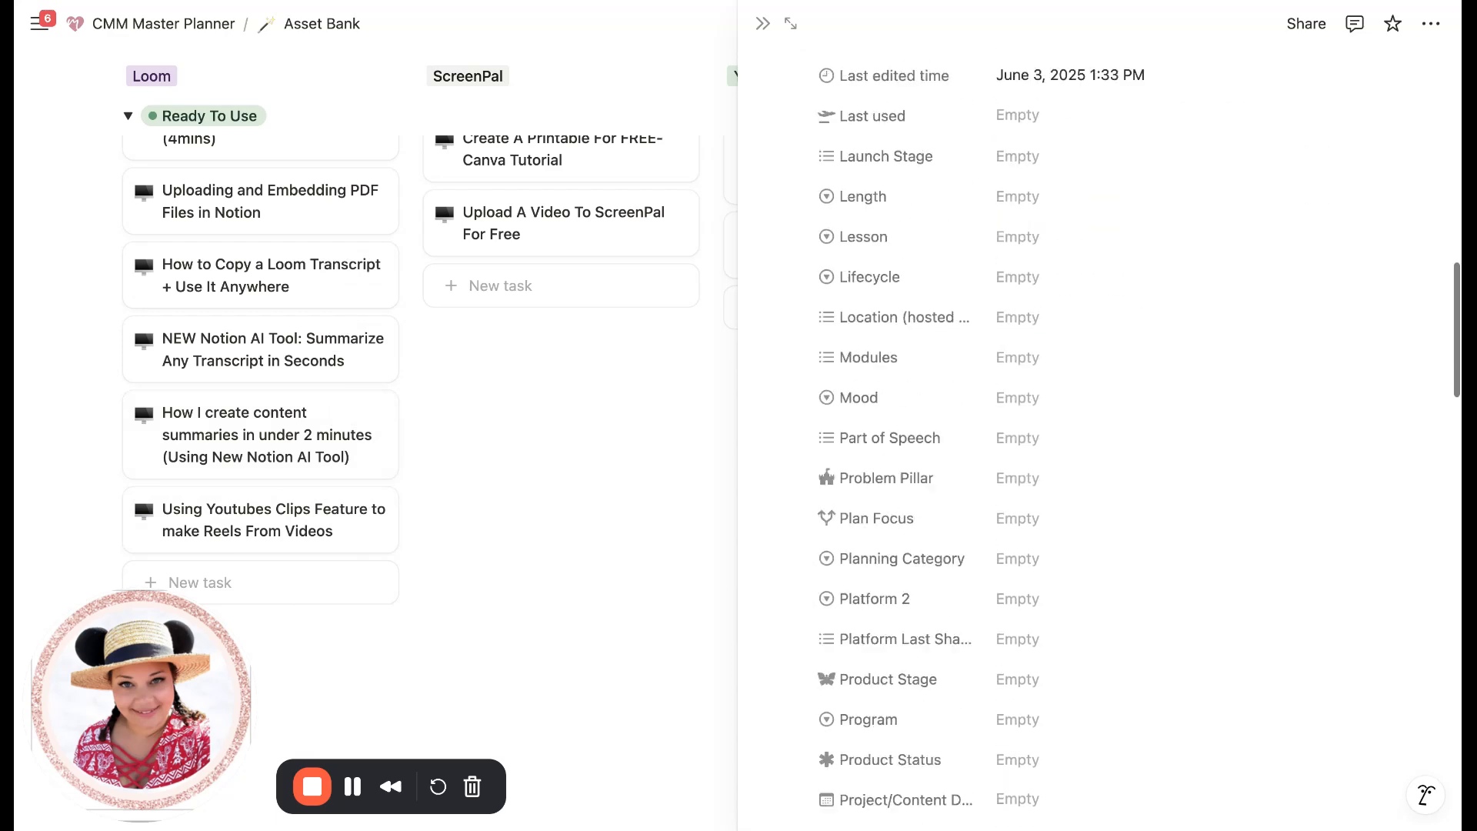
scroll(897, 477, "up", 4)
scroll(896, 487, "down", 12)
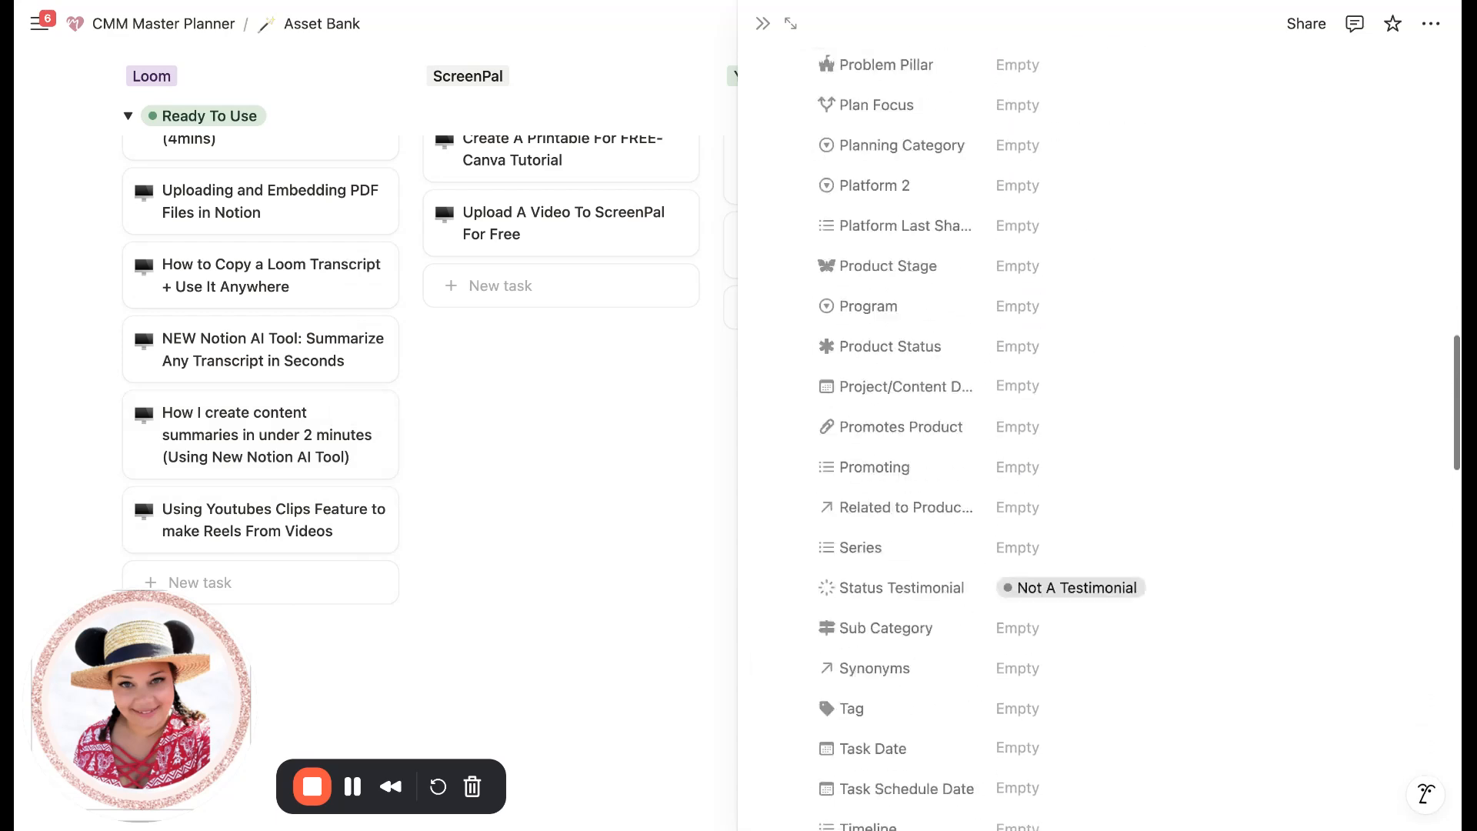
scroll(896, 487, "down", 18)
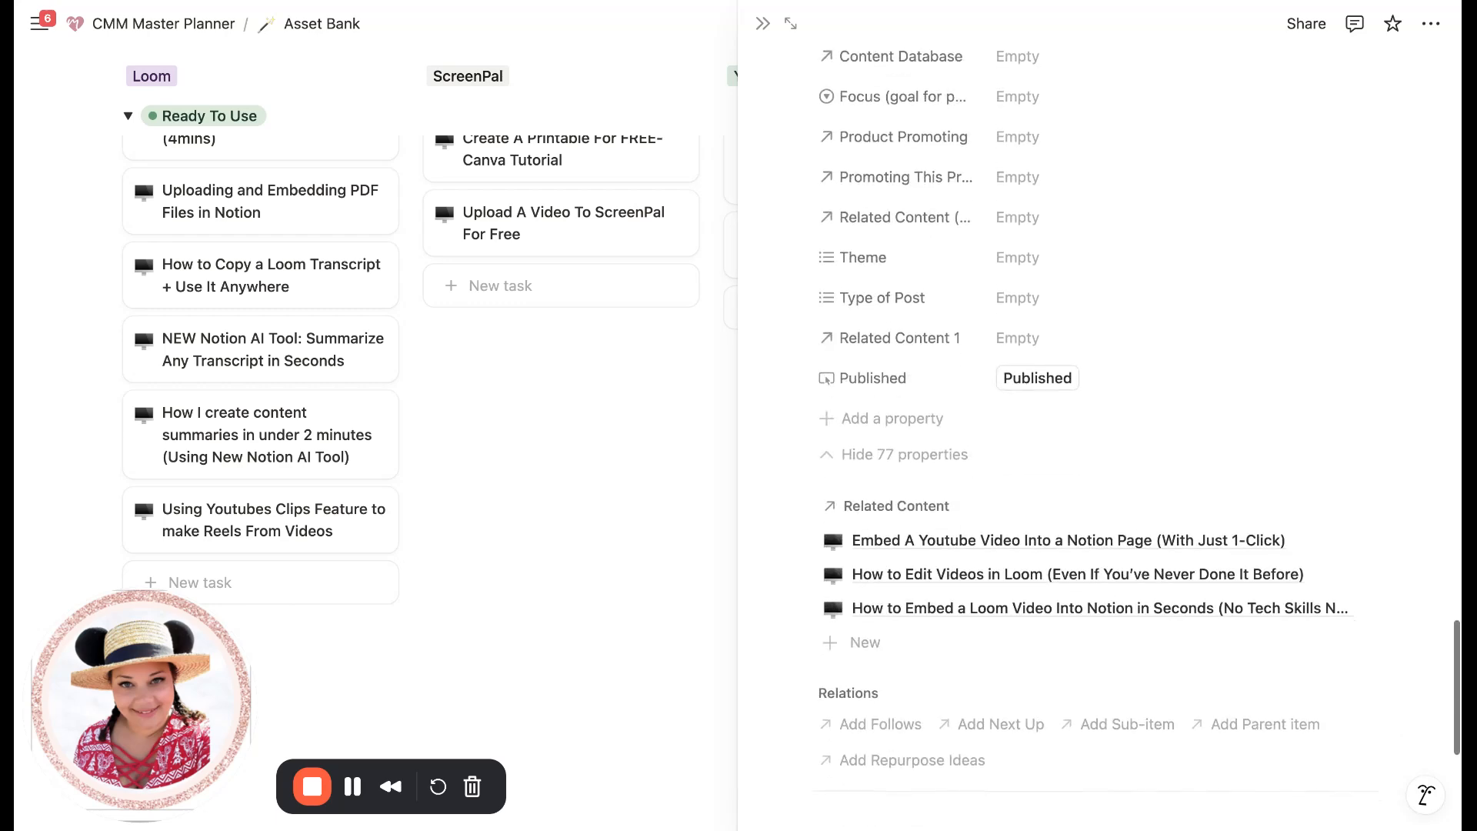
scroll(896, 487, "up", 10)
scroll(896, 730, "up", 15)
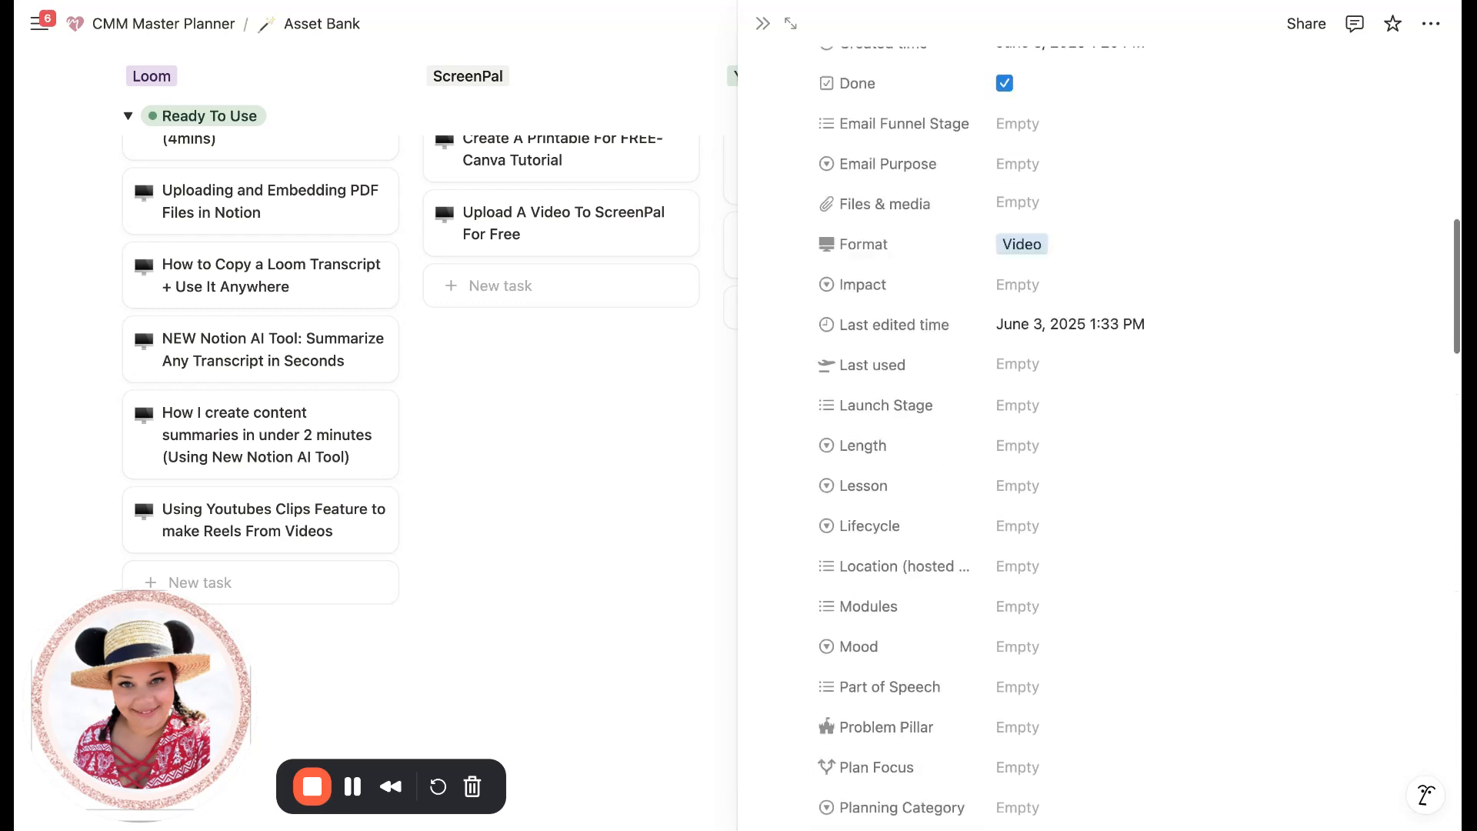
scroll(896, 731, "up", 3)
left_click(1004, 342)
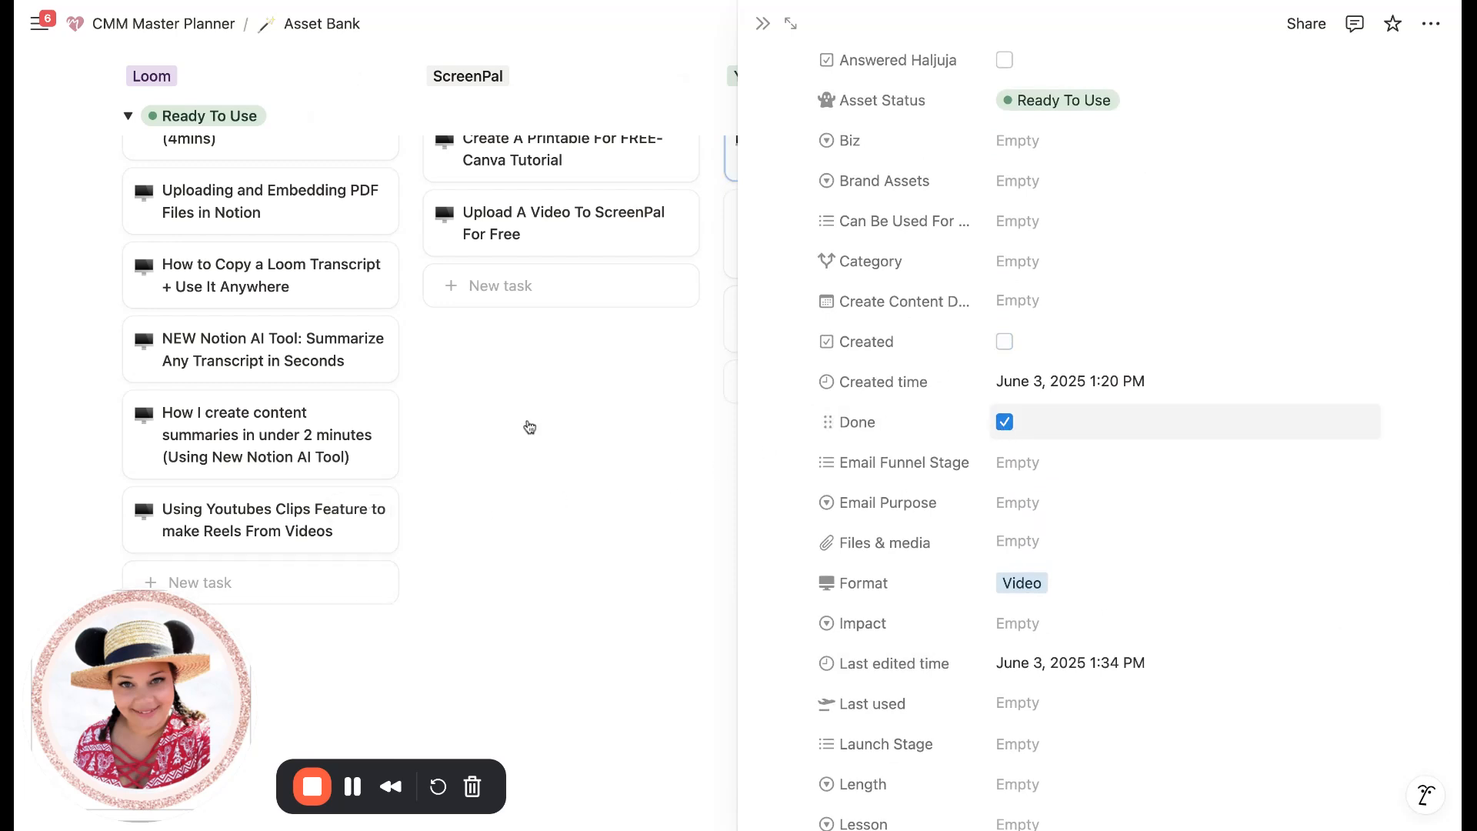
- Toggle the page's Created checkbox on and off to test the board filter, ending with it unchecked
scroll(470, 433, "up", 3)
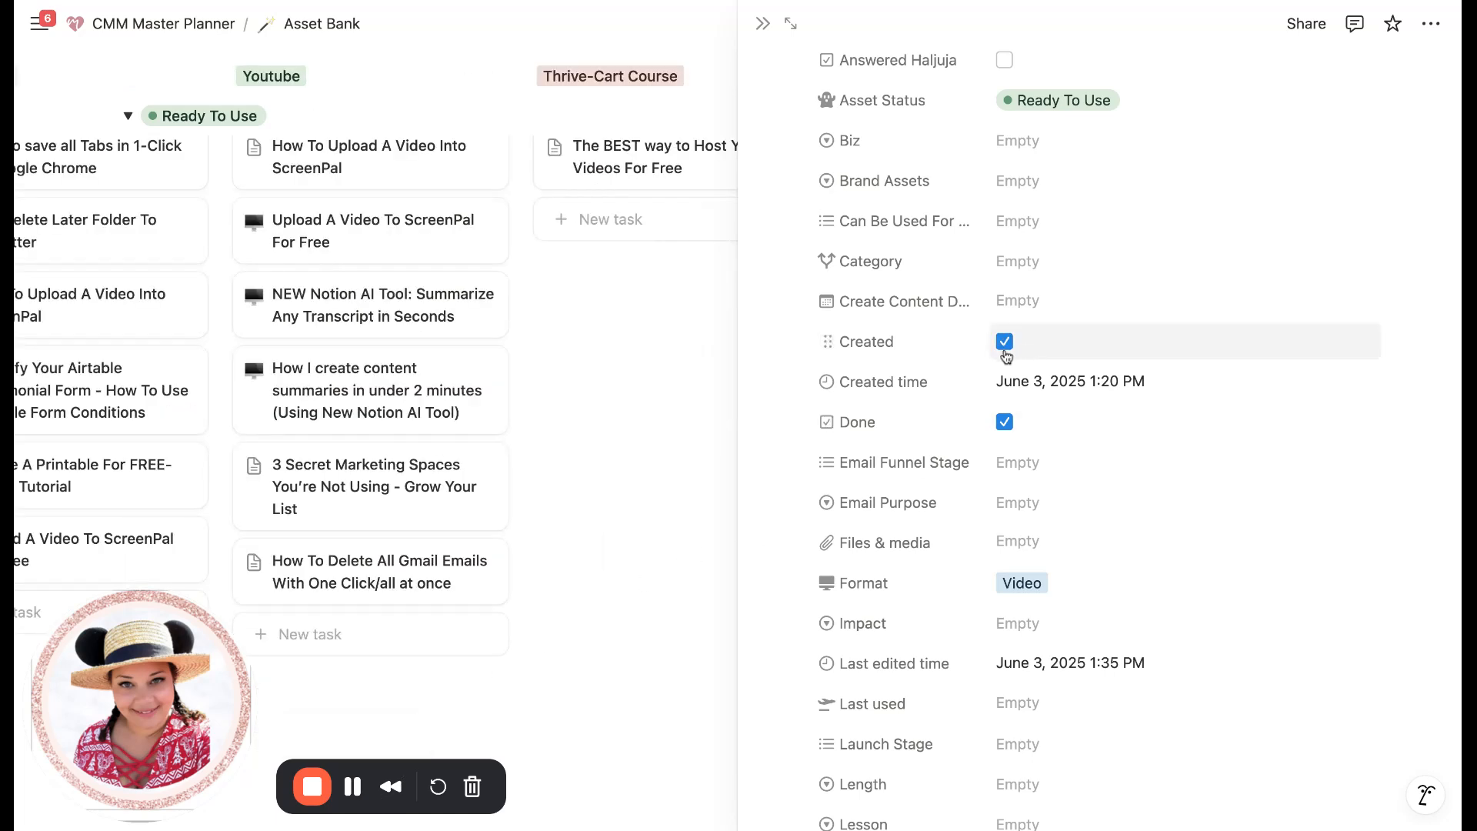
left_click(1005, 348)
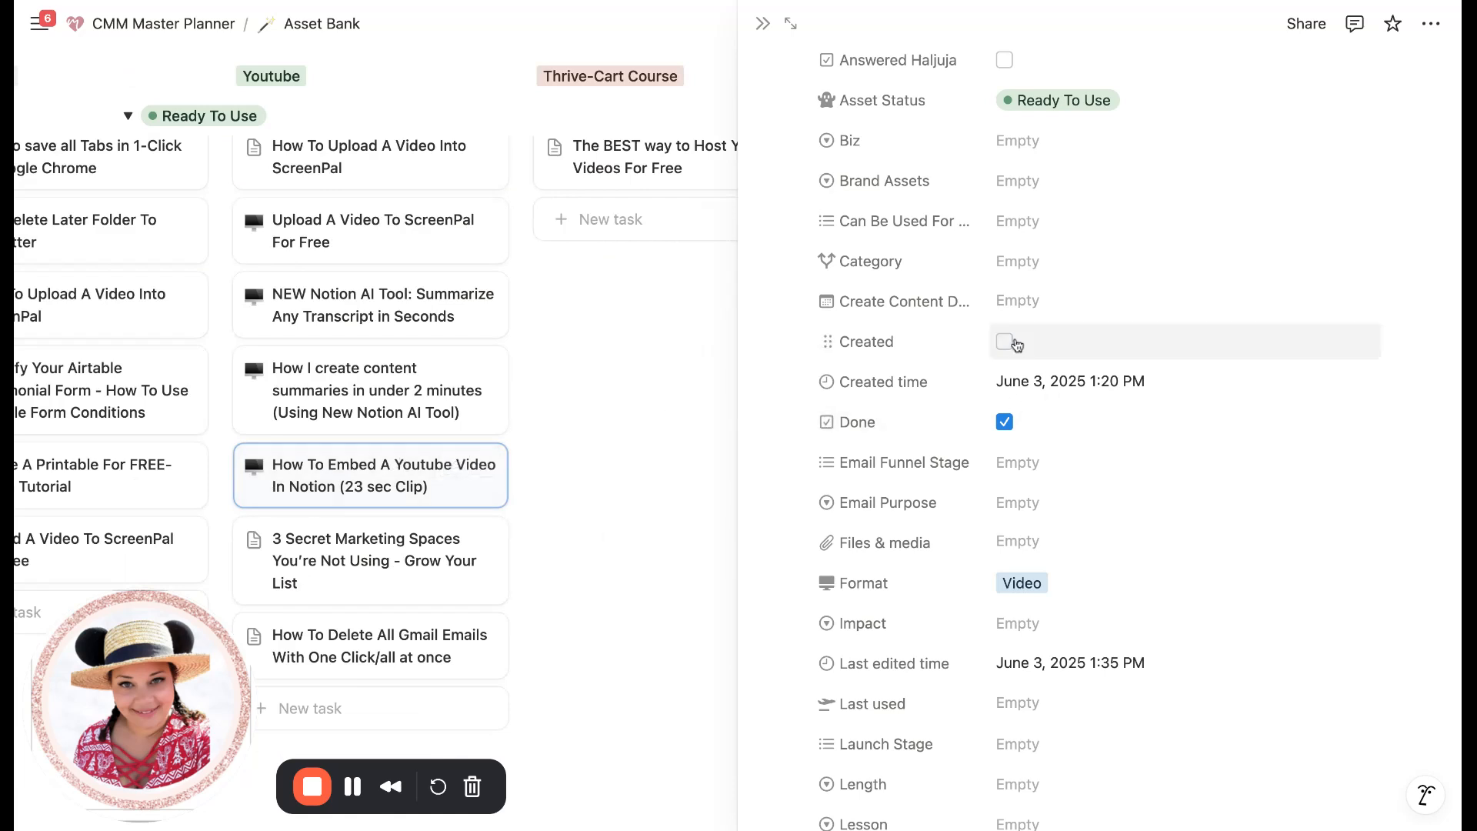
left_click(1006, 342)
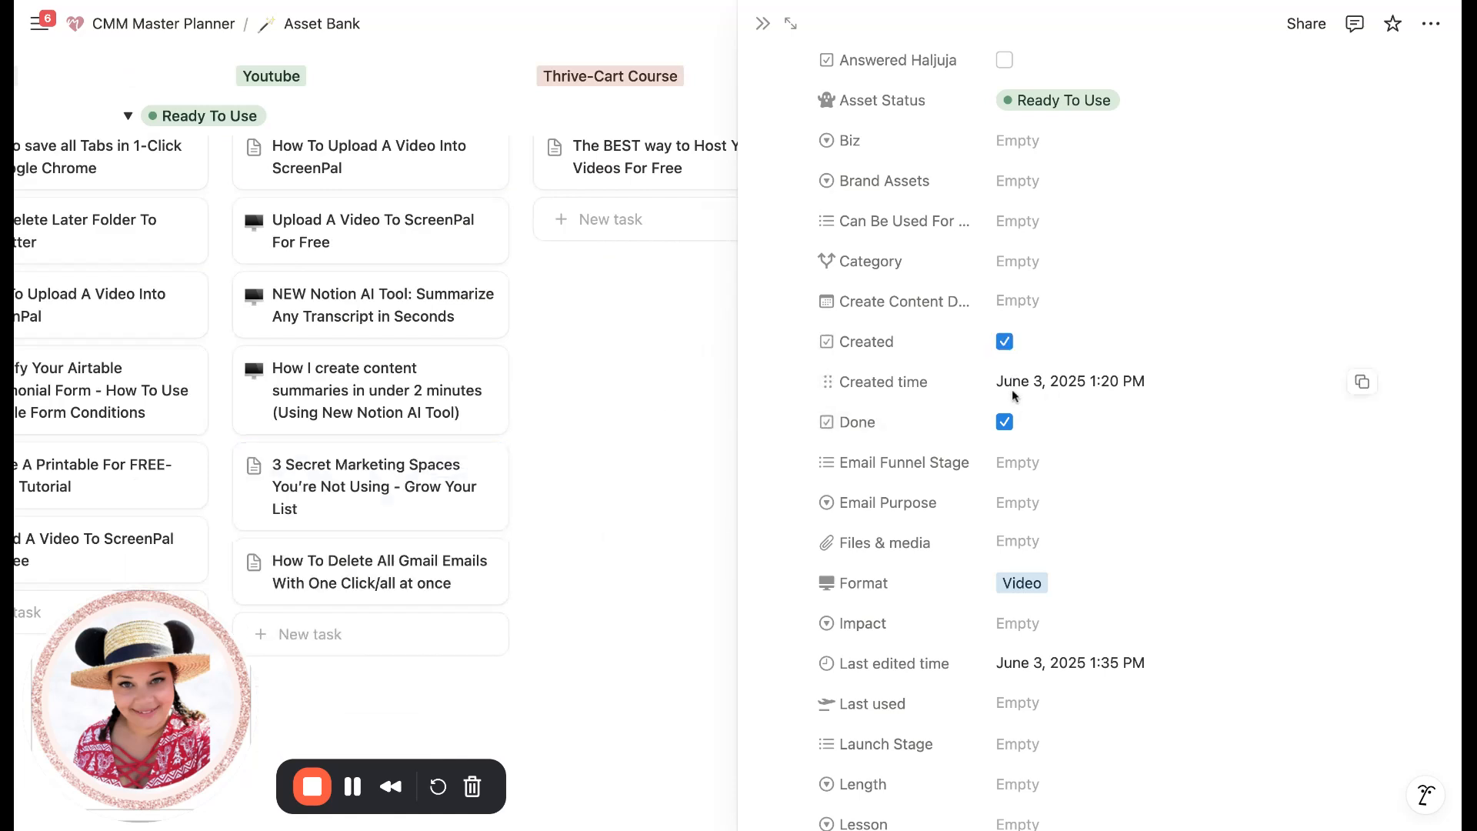
left_click(1006, 342)
- Collapse the page's extra properties and run its Published button
scroll(937, 542, "down", 20)
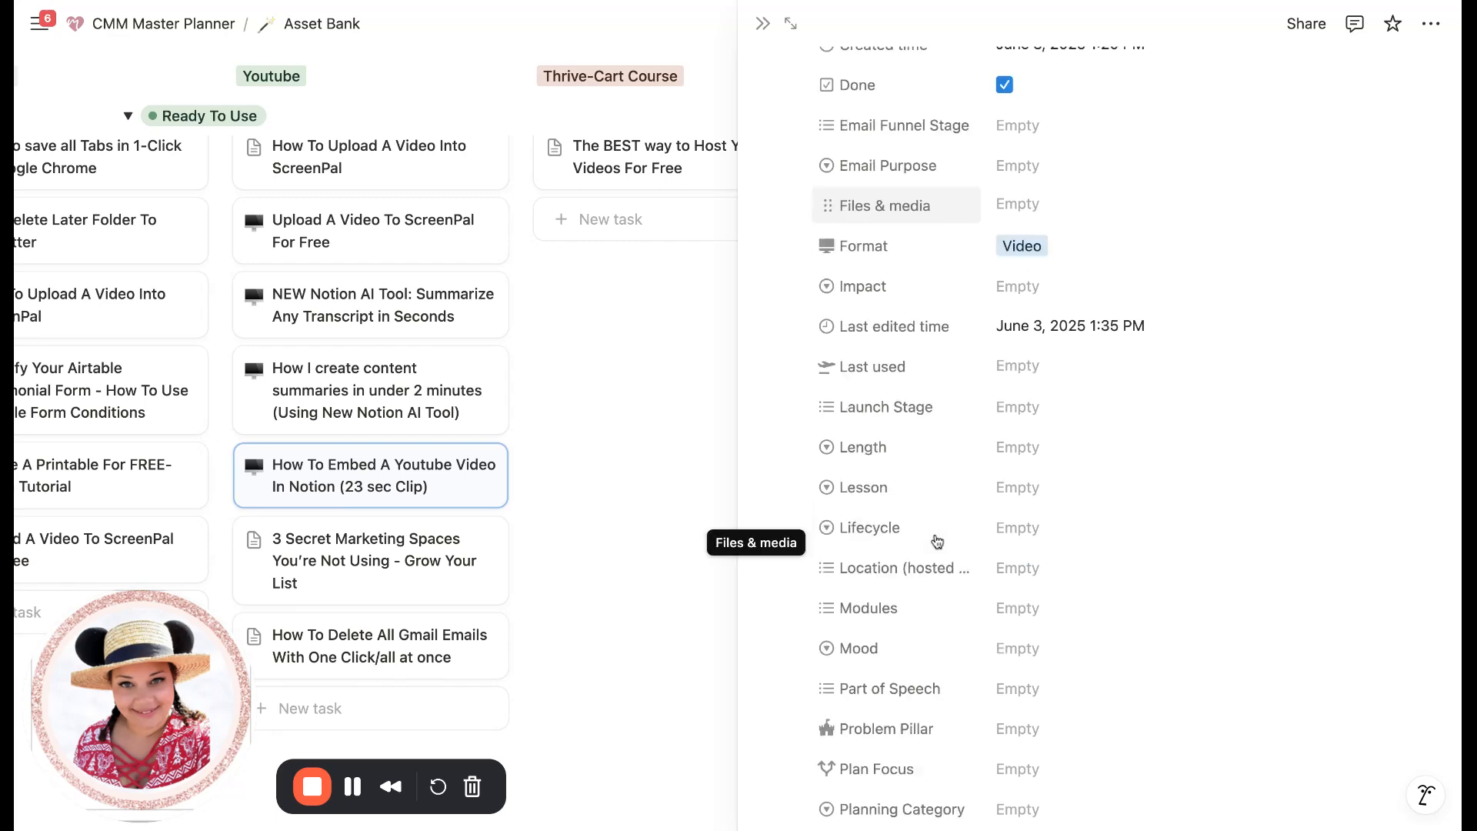
scroll(937, 541, "down", 10)
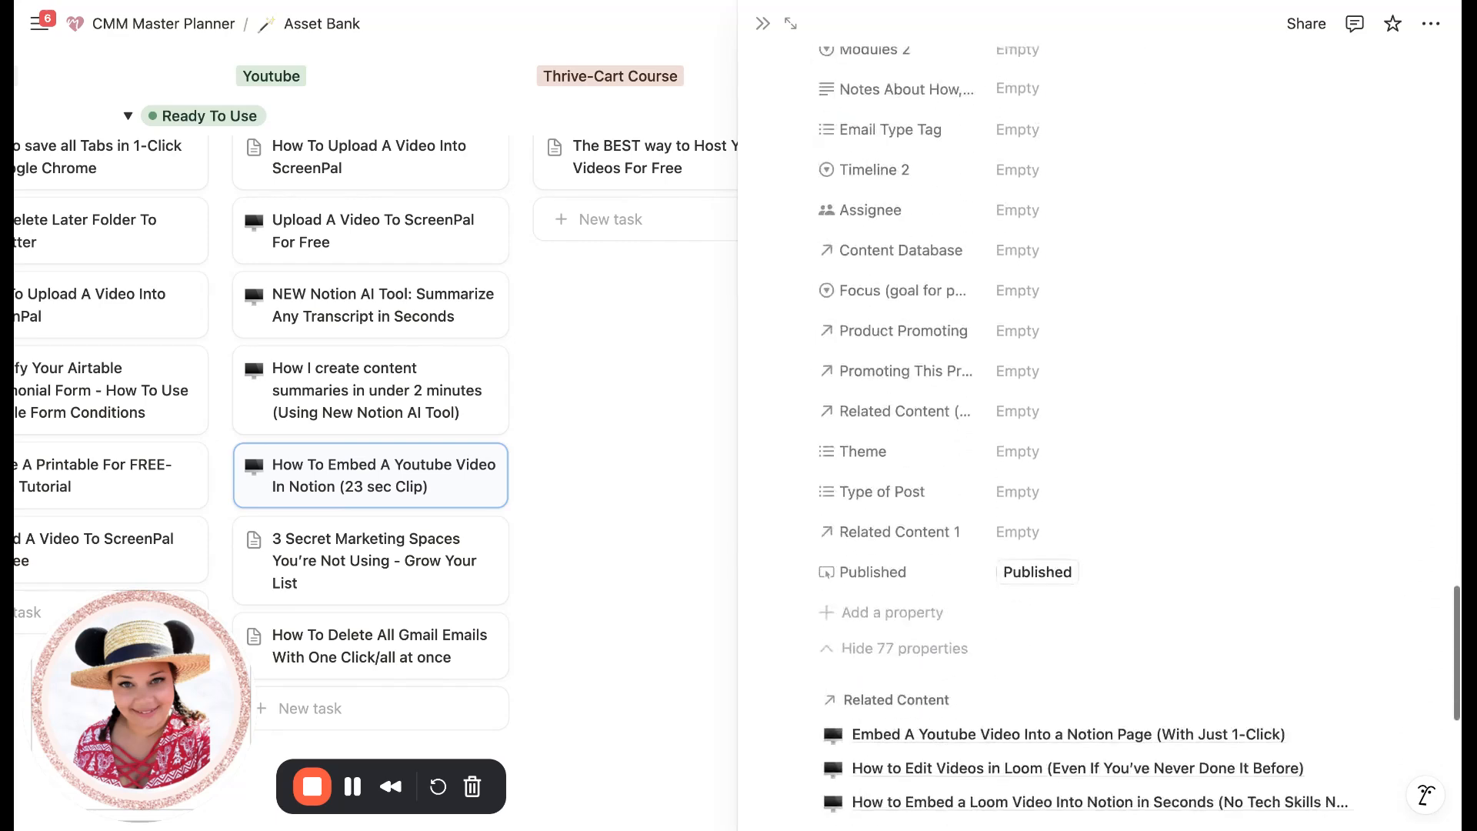
left_click(923, 468)
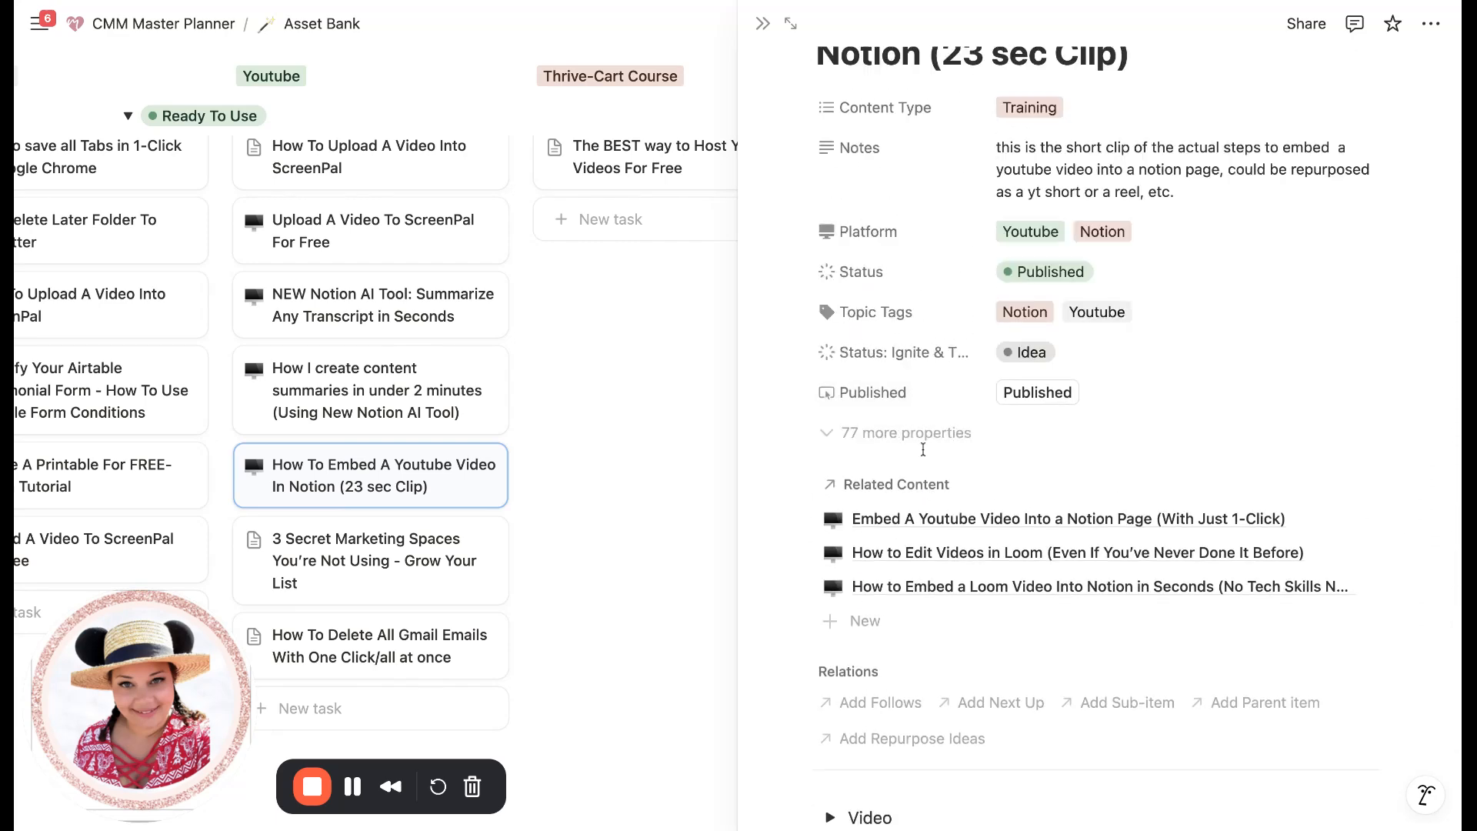
scroll(1025, 444, "up", 1)
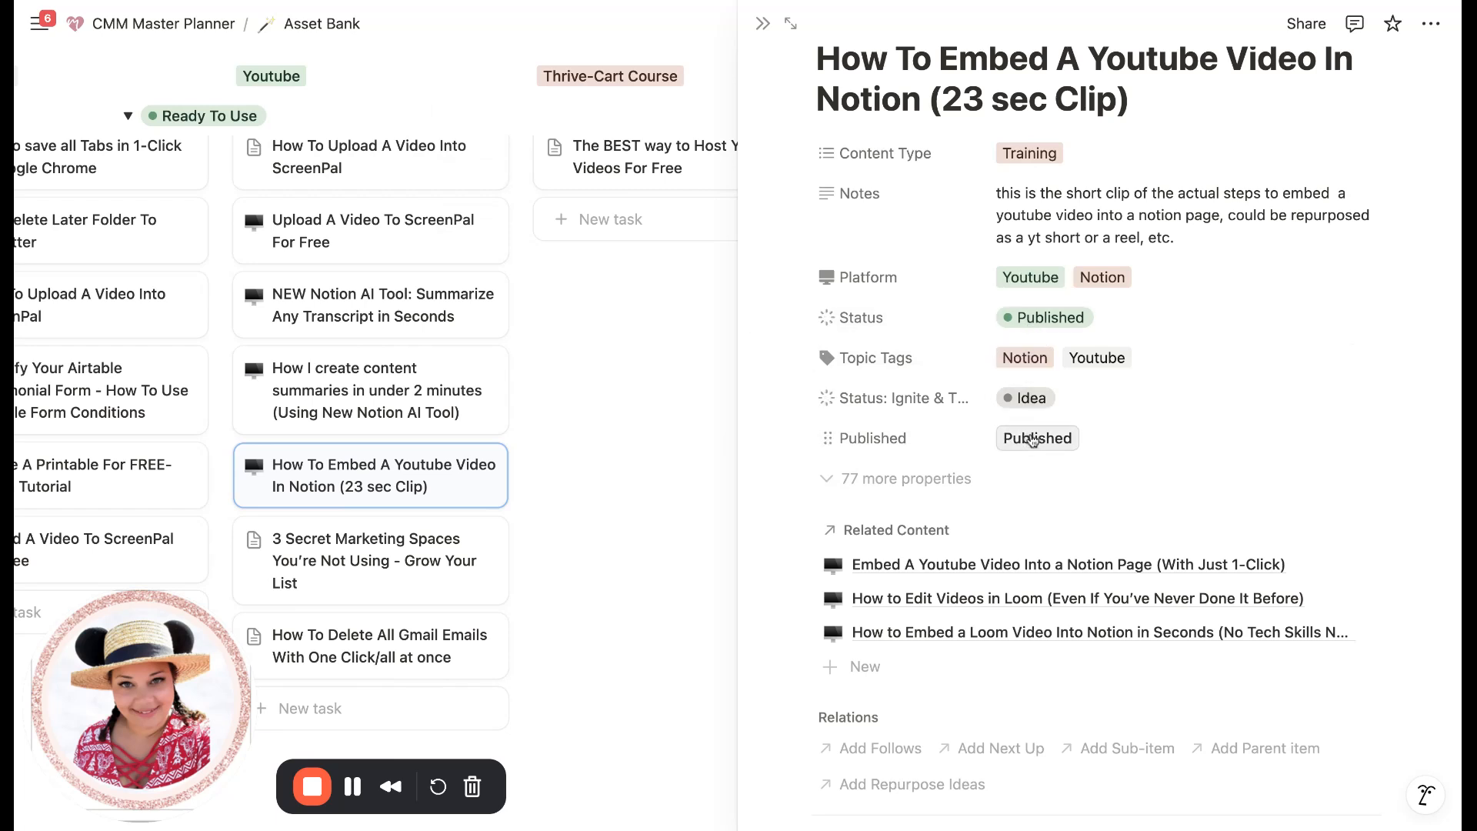
left_click(1033, 439)
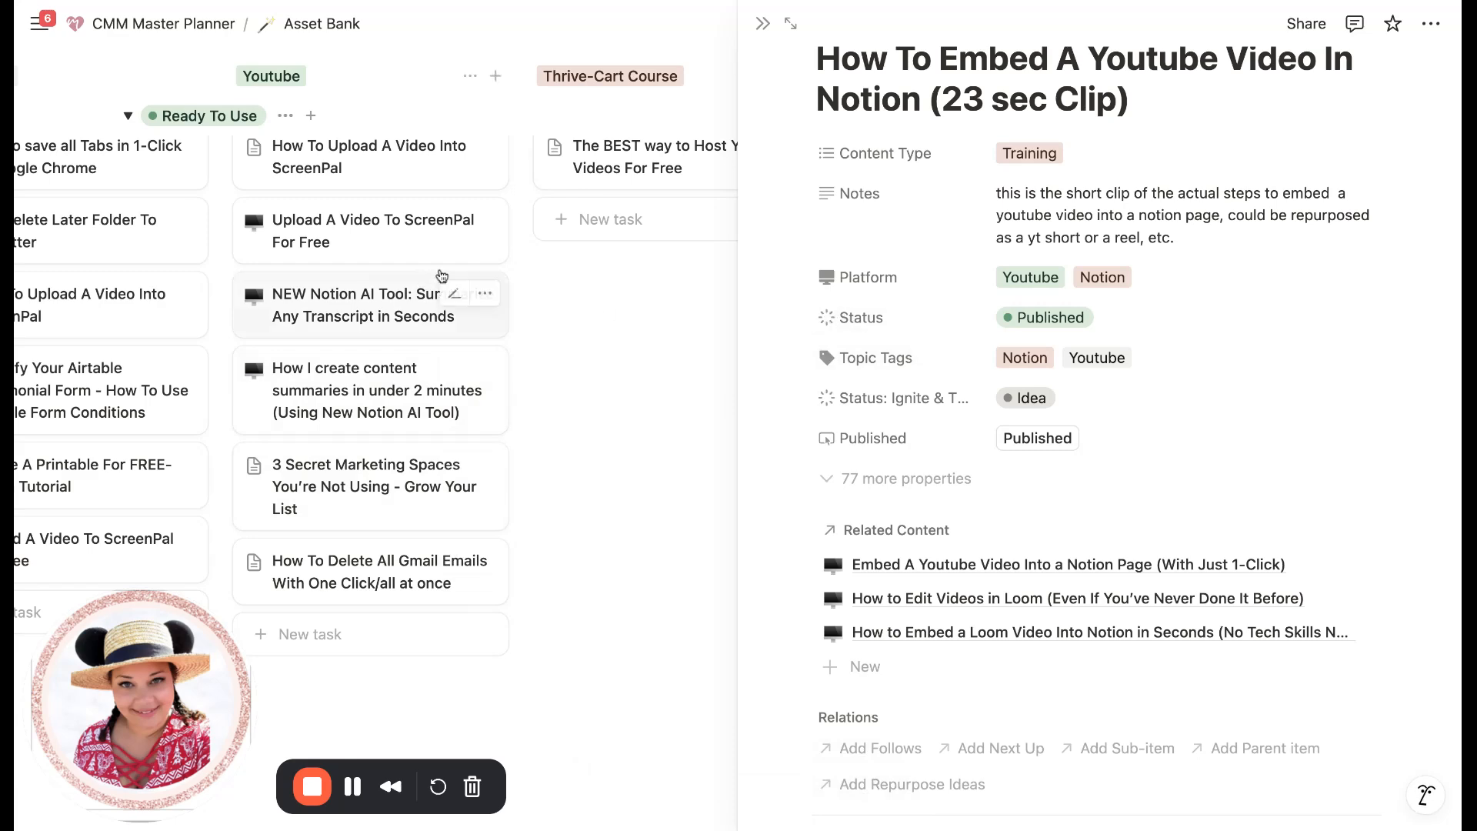
- Check the Youtube column's Ready To Use group on the board and the open page's visible properties
scroll(621, 453, "up", 3)
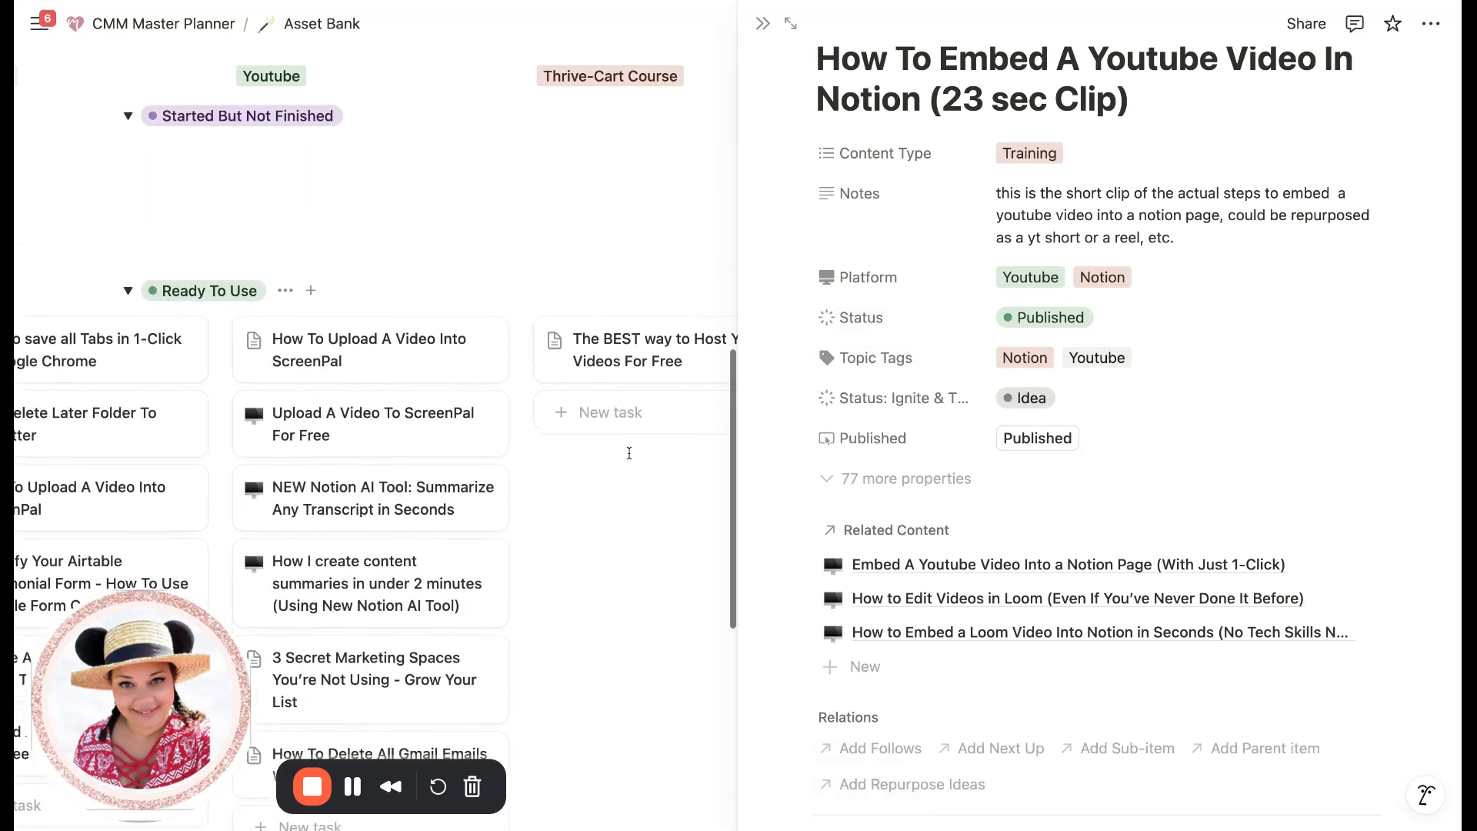
scroll(627, 453, "down", 5)
scroll(630, 454, "up", 2)
scroll(629, 453, "down", 4)
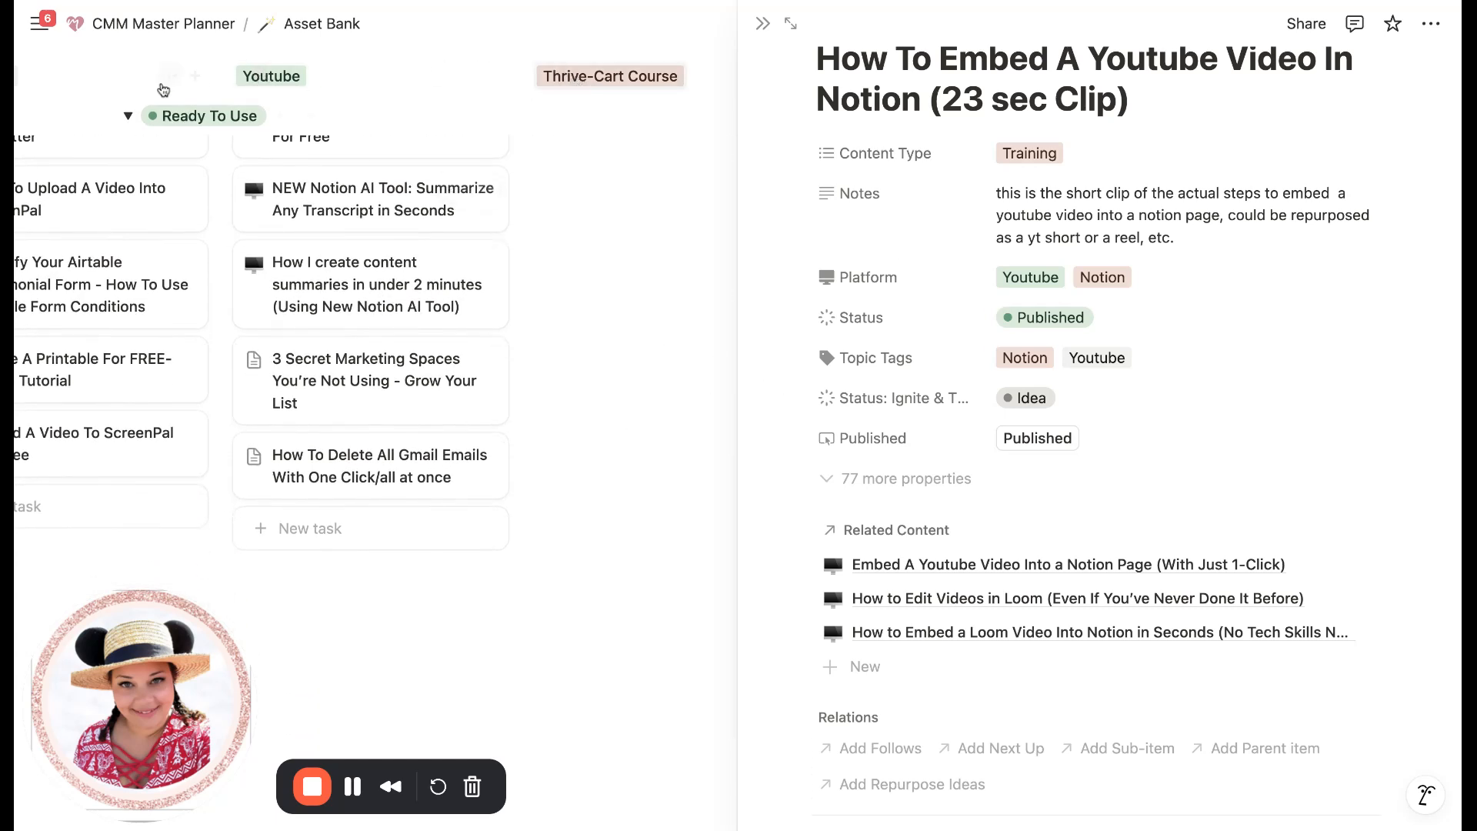
scroll(555, 224, "up", 2)
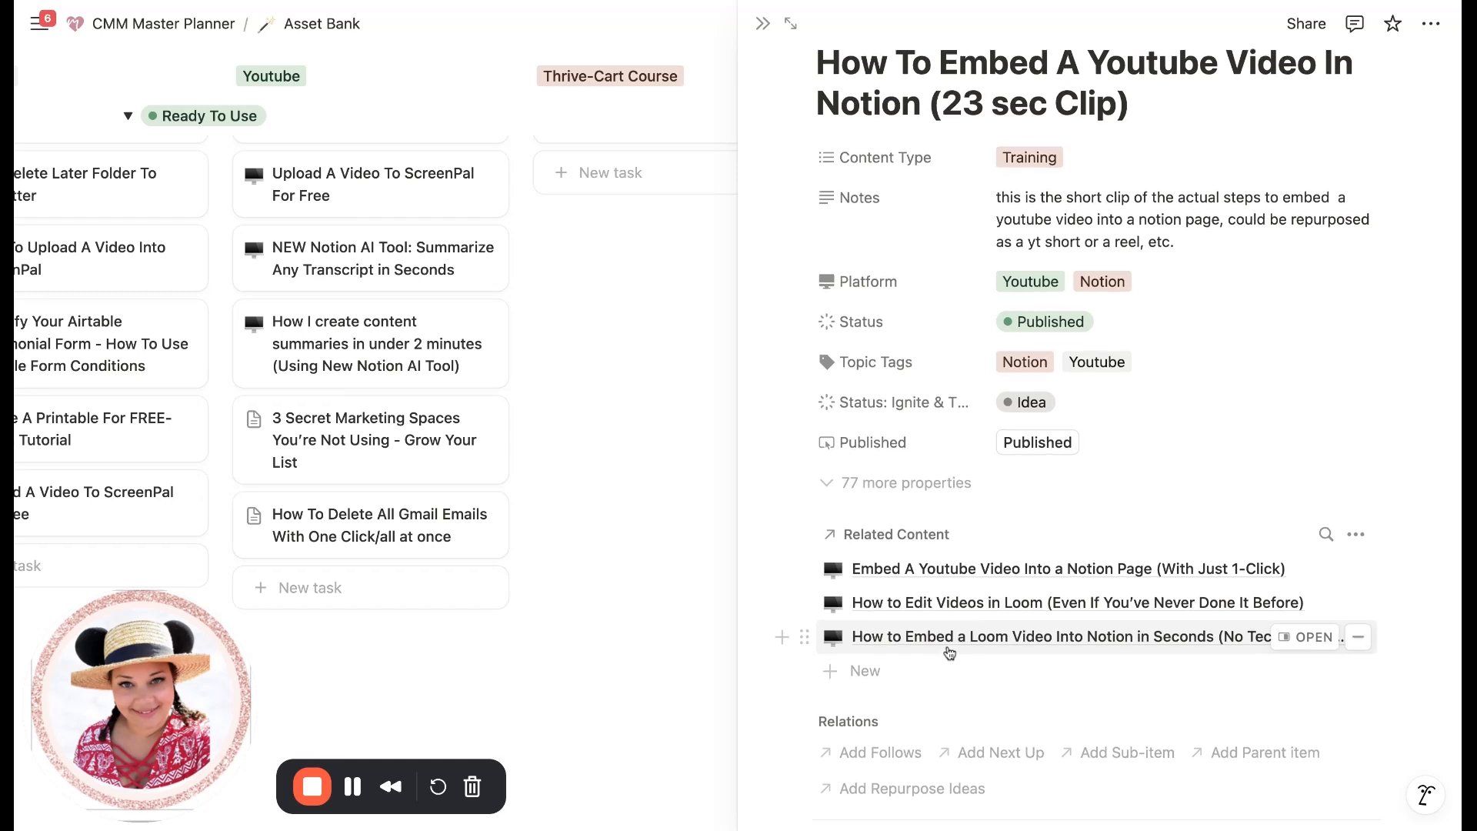
scroll(946, 651, "up", 3)
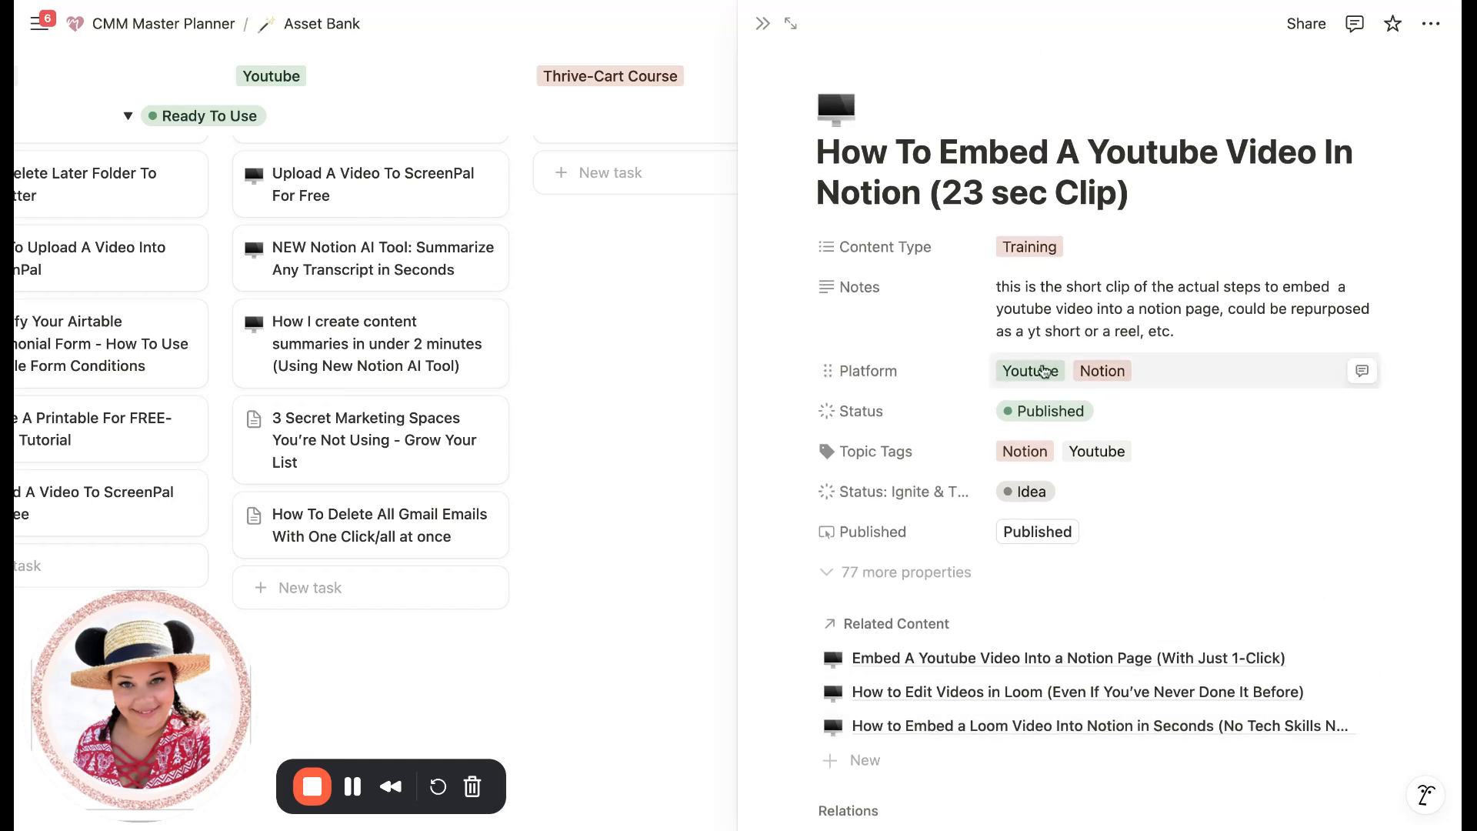